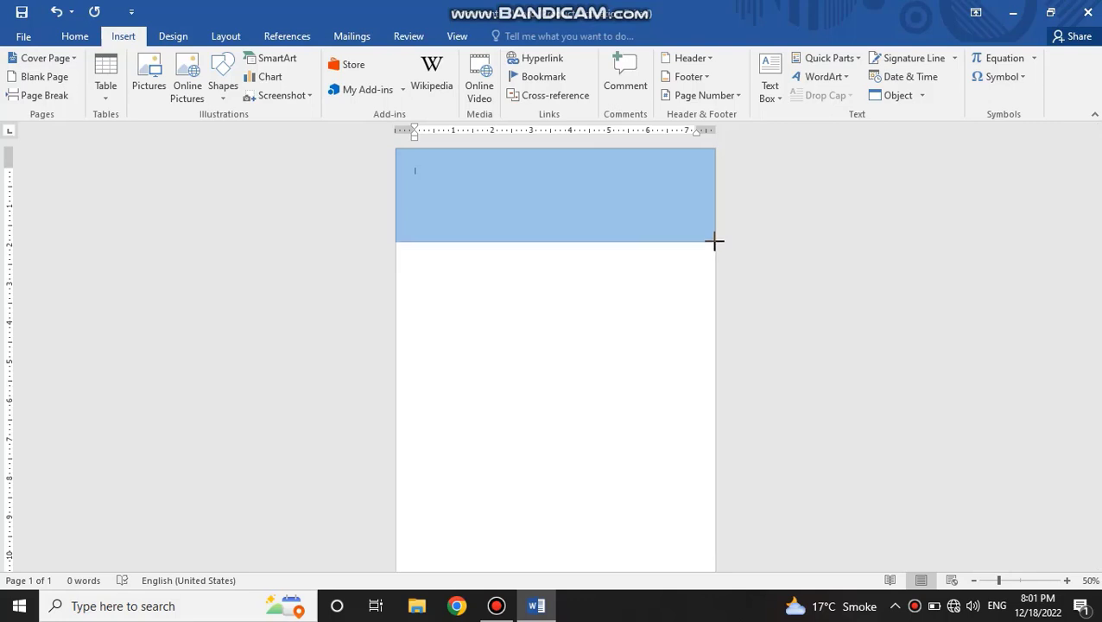
Step: Remove the outline of the header rectangle across the page top and fill it with Dark Blue
left_click(438, 77)
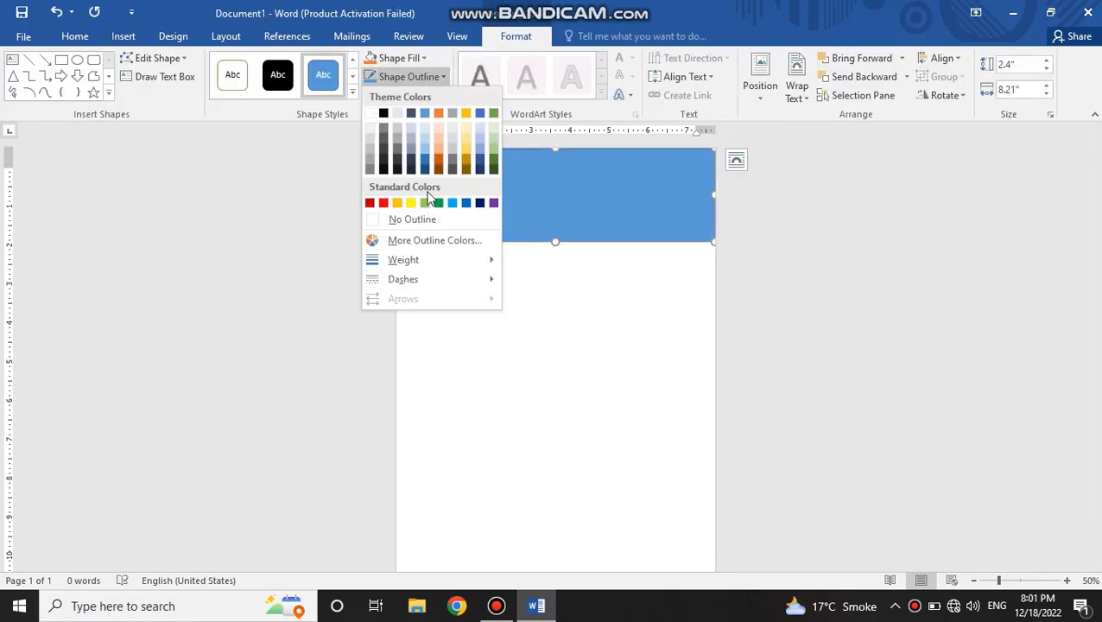
left_click(418, 218)
left_click(409, 60)
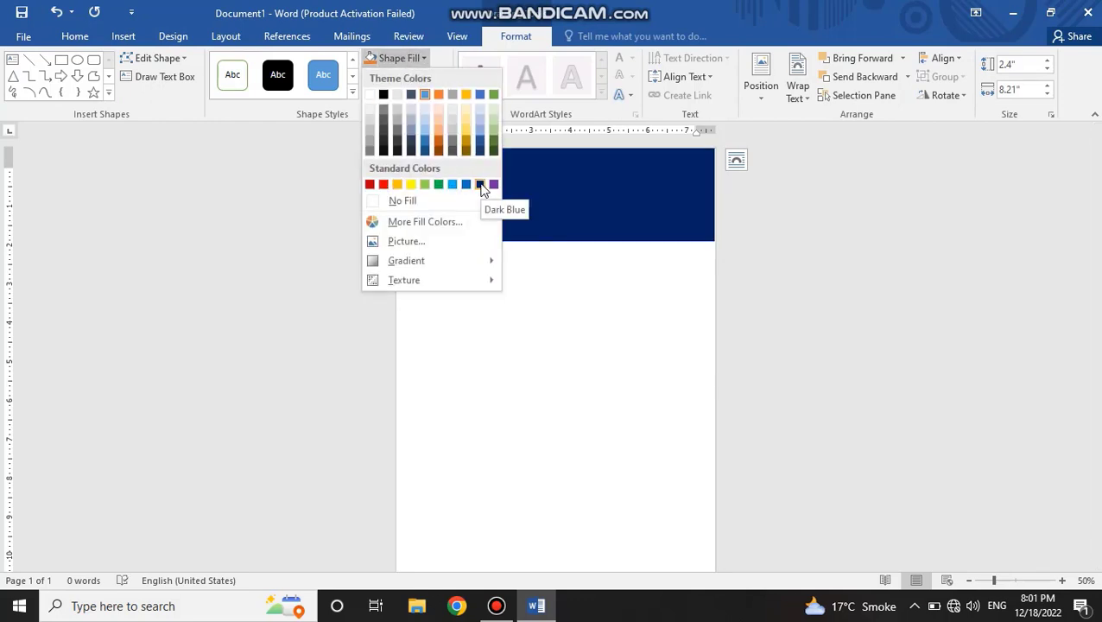
left_click(482, 187)
left_click(574, 273)
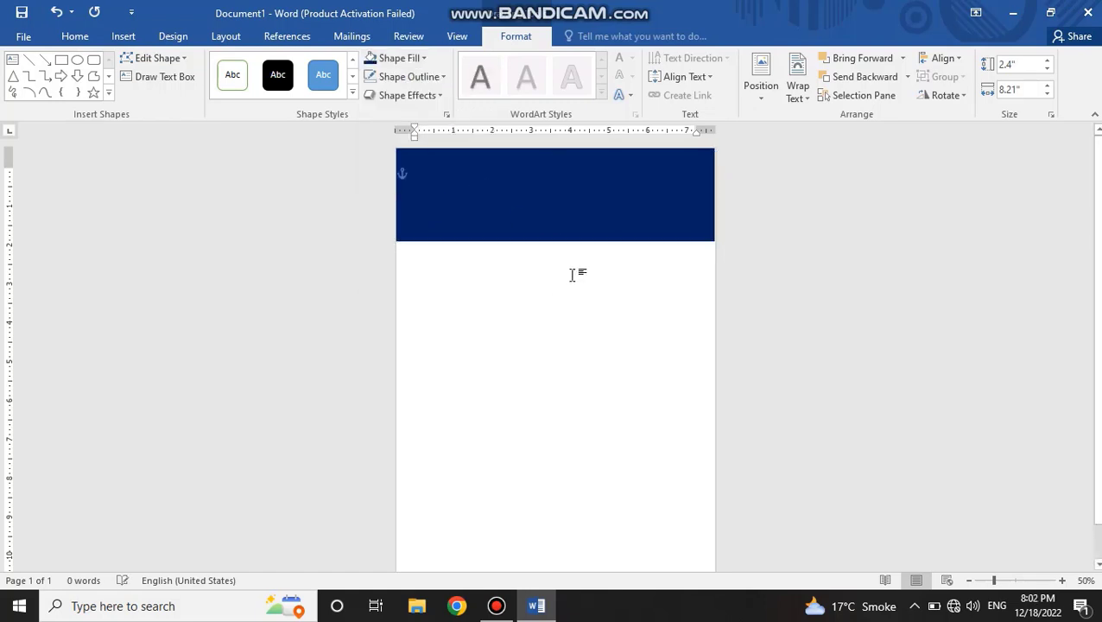
left_click(655, 205)
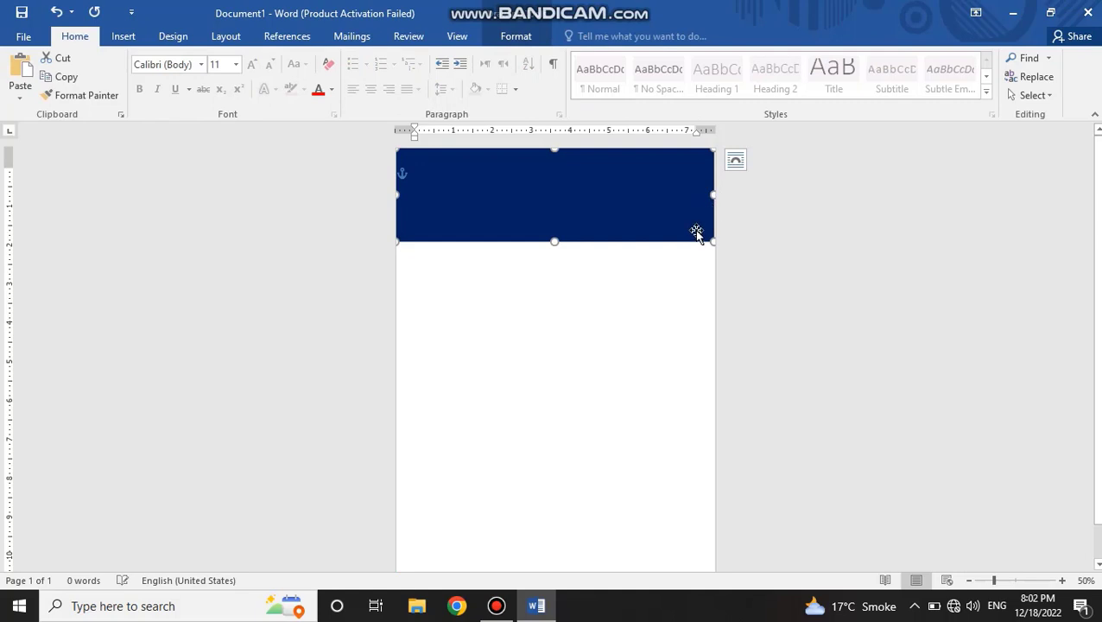
left_click(666, 277)
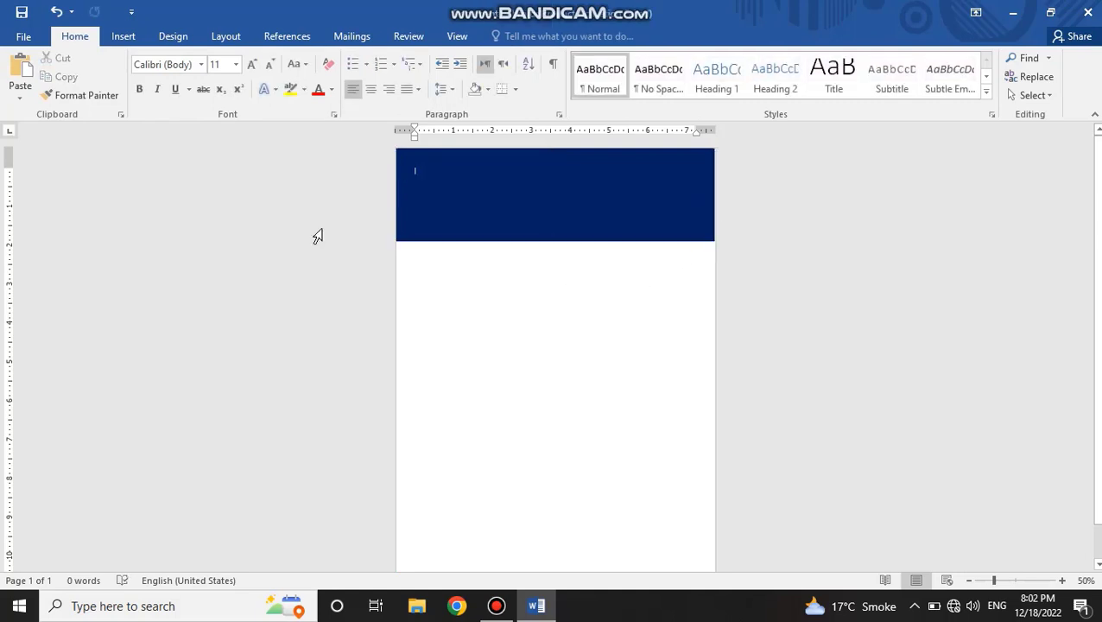
Step: Draw a circle in the middle of the dark blue header and scale it to about 1.73" in diameter
left_click(122, 36)
left_click(223, 97)
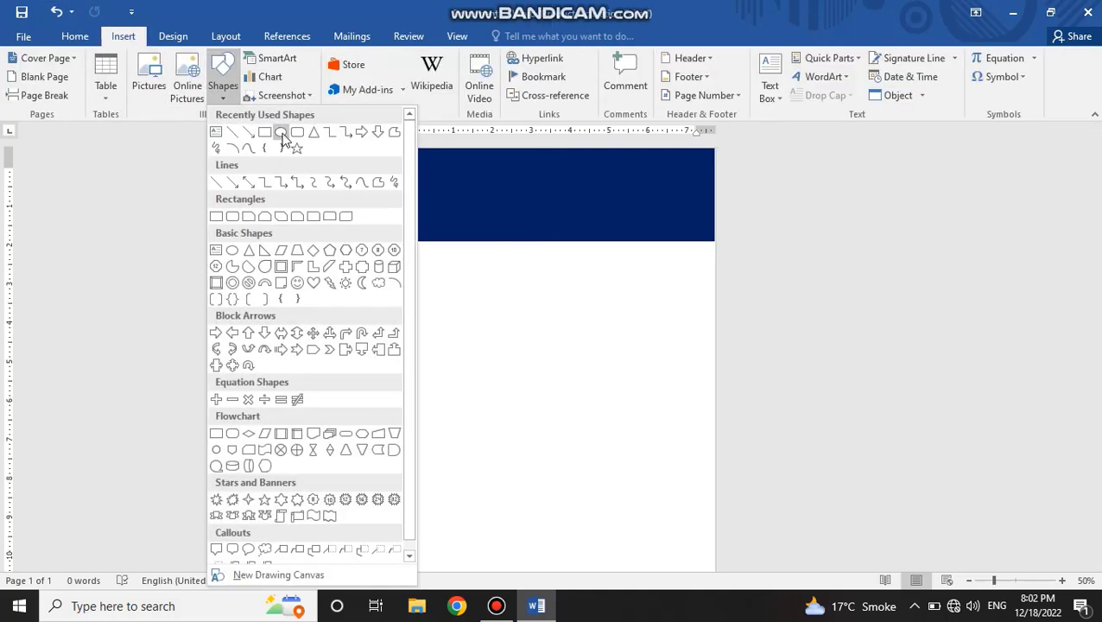
left_click(281, 134)
left_click_drag(521, 165, 610, 248)
left_click_drag(587, 213, 584, 211)
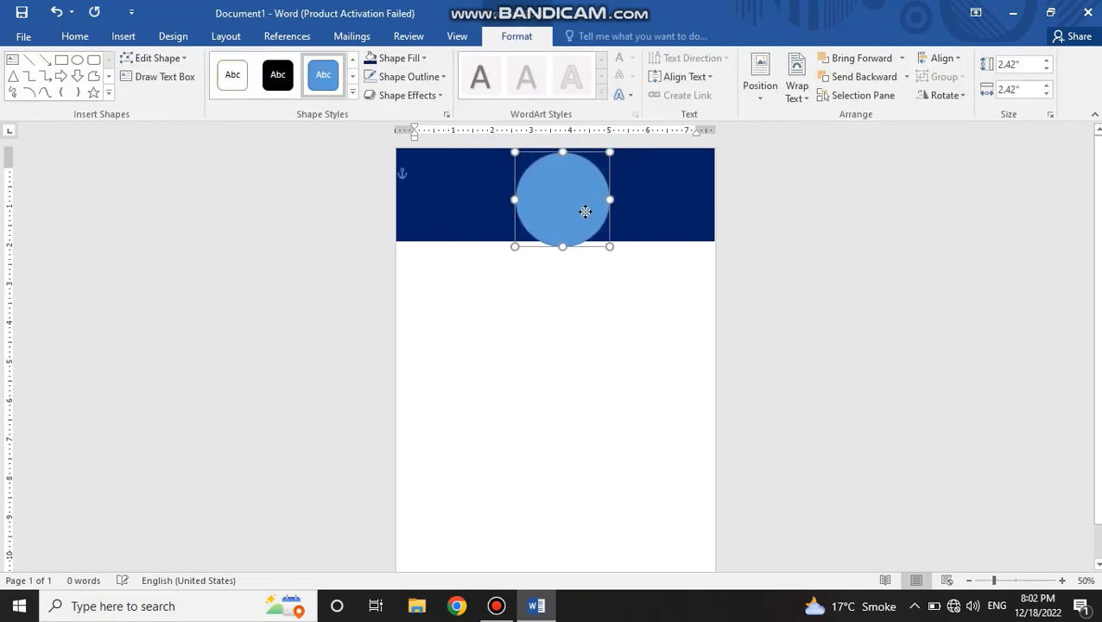
left_click_drag(607, 246, 553, 196)
left_click(563, 294)
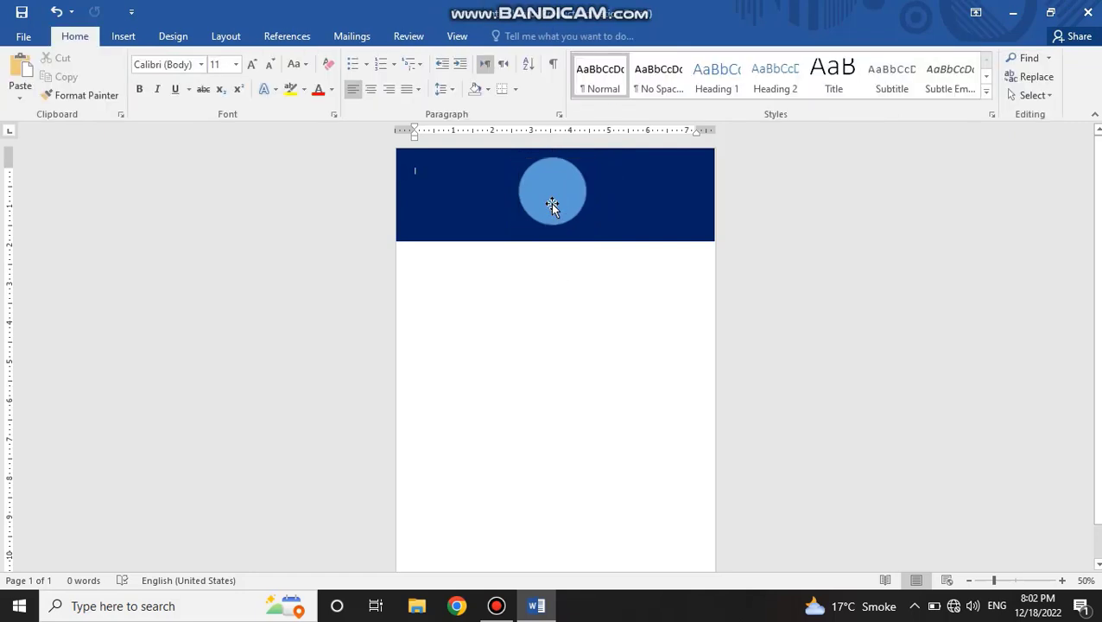
Step: Fill the circle with the portrait photo with the green background from the personal pictures folder on New Volume (E:)
left_click(551, 207)
left_click(422, 58)
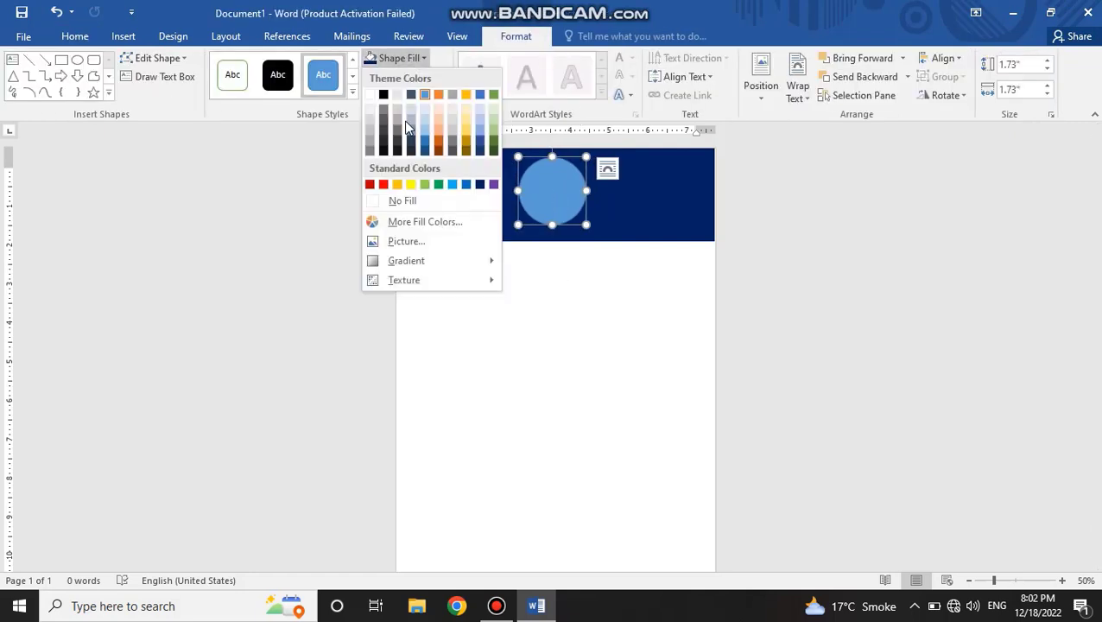
left_click(402, 240)
left_click(553, 337)
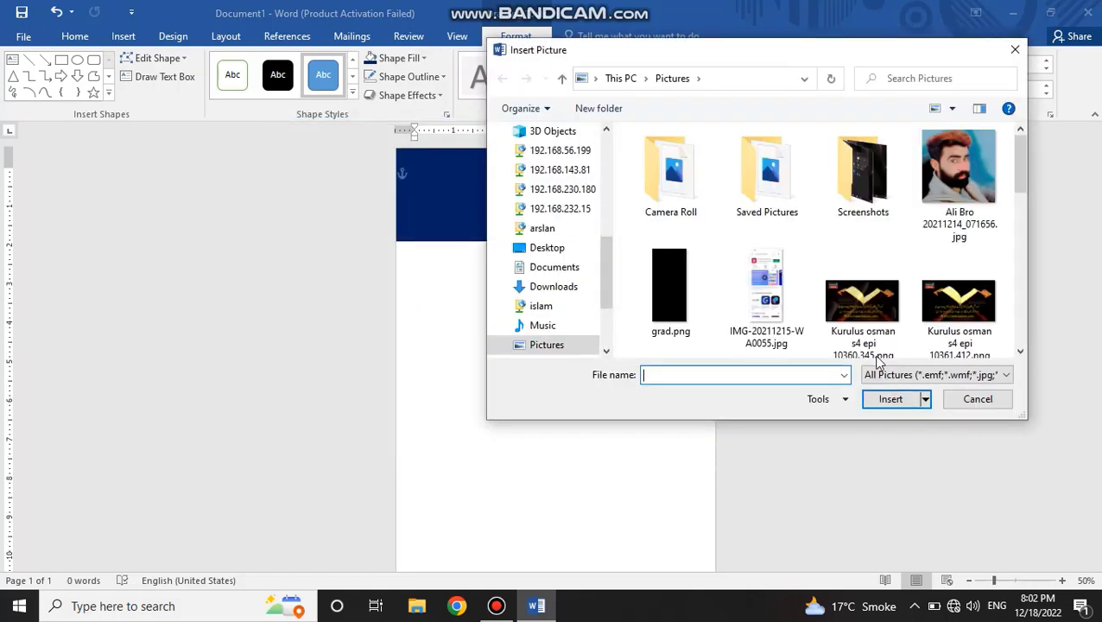
scroll(605, 330, "down", 2)
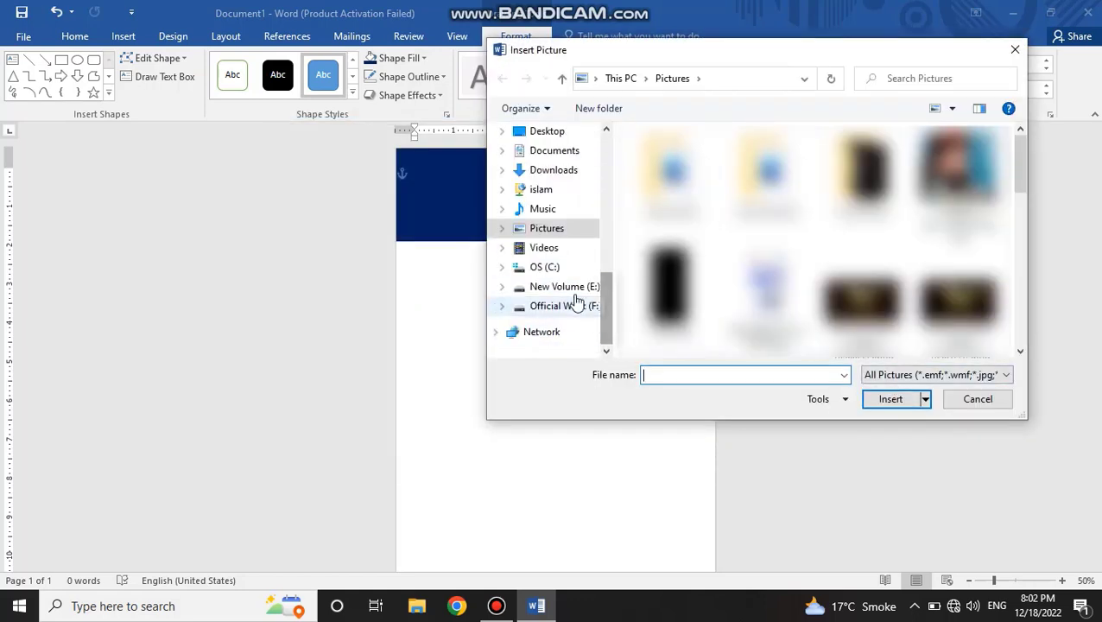
left_click(564, 286)
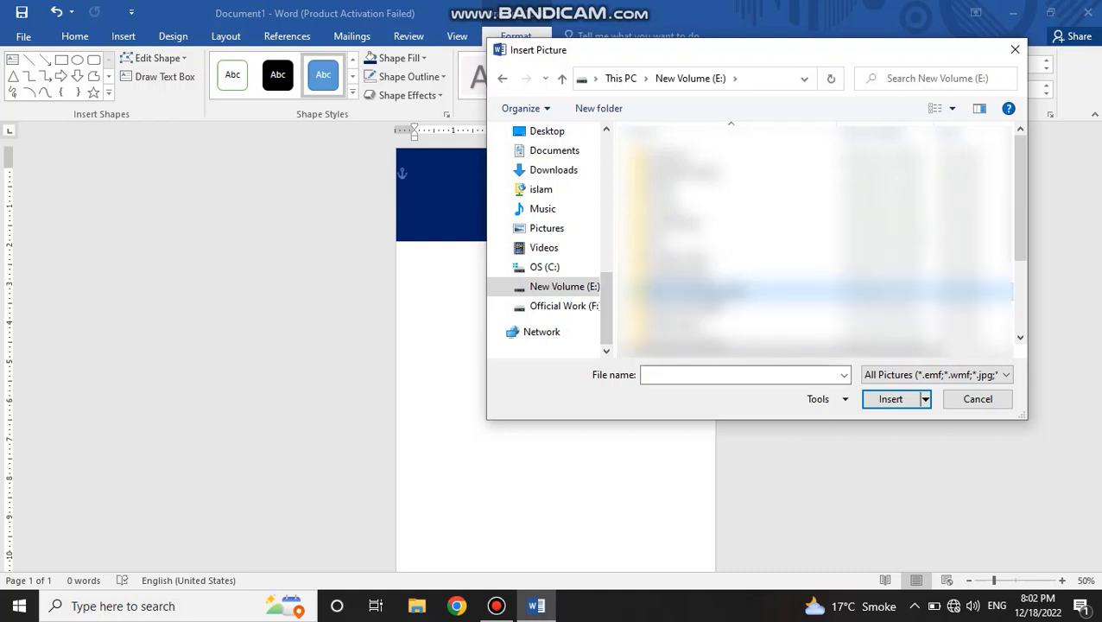
double_click(691, 291)
double_click(678, 155)
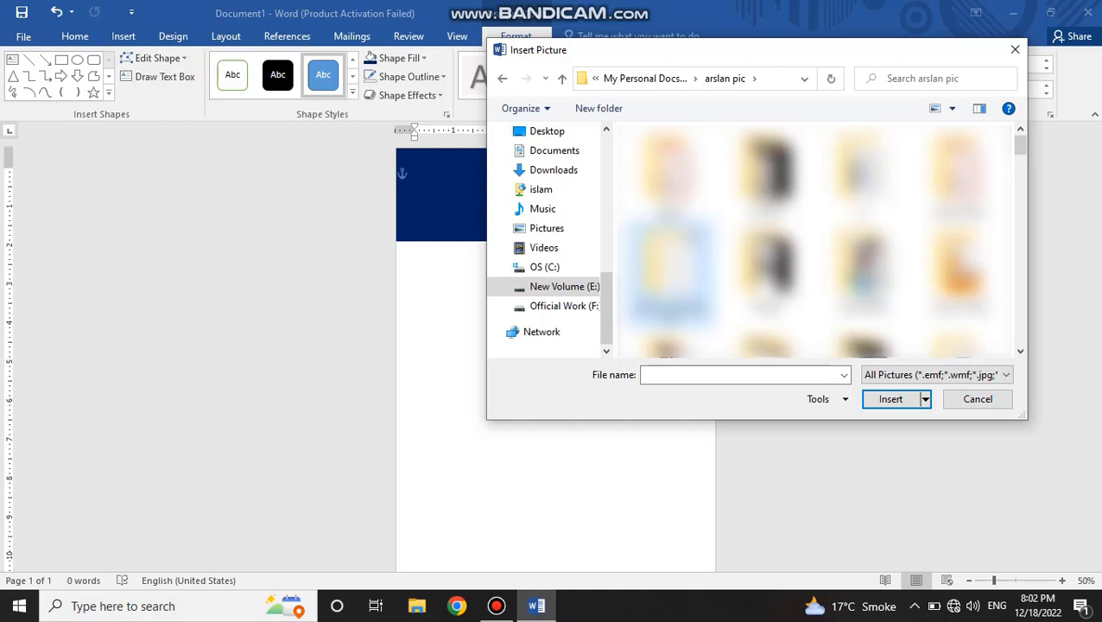
scroll(669, 260, "down", 8)
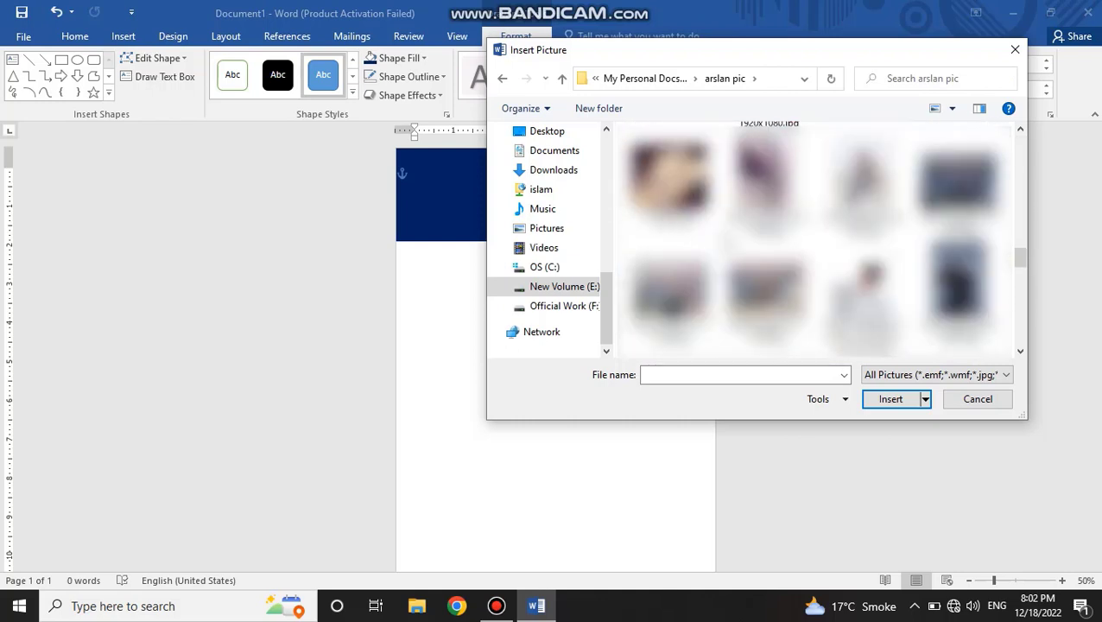
scroll(812, 242, "down", 10)
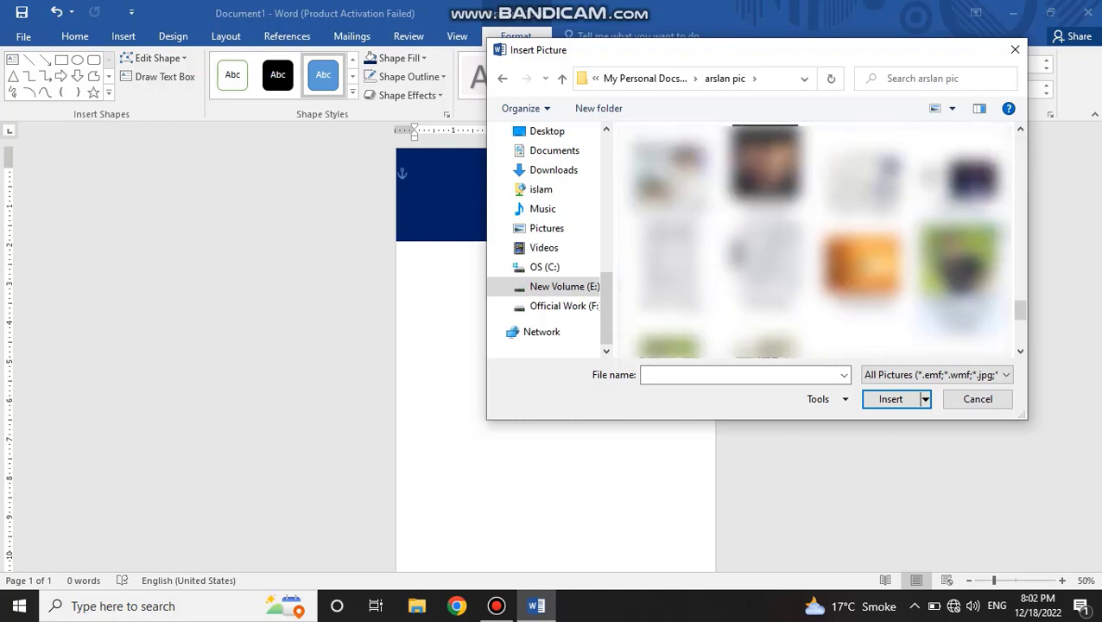
left_click(959, 264)
left_click(897, 401)
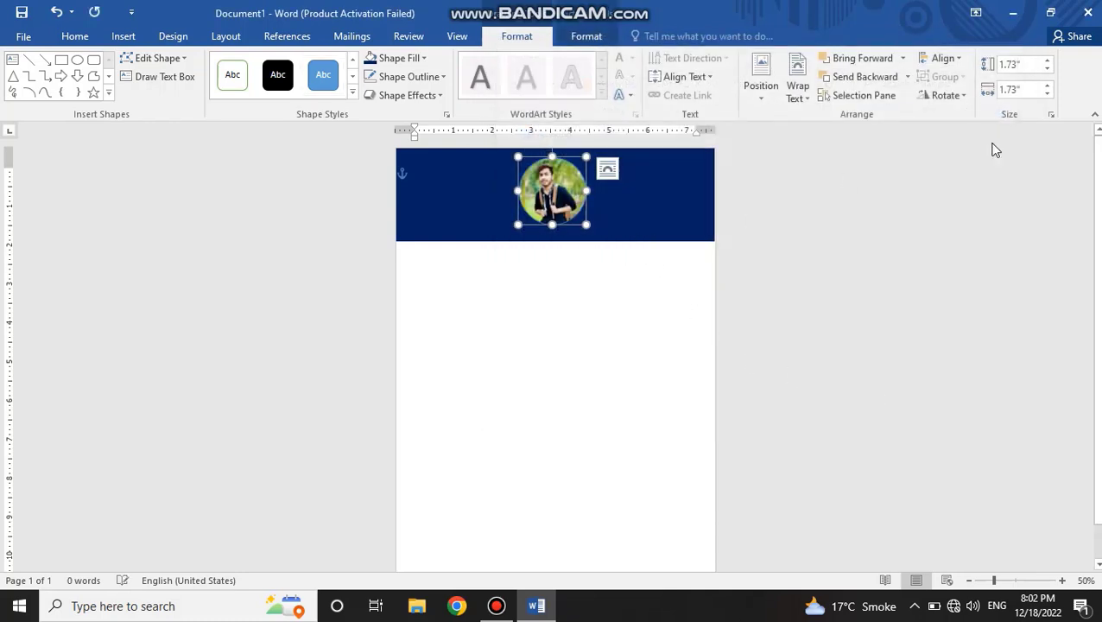
Step: Crop the circle's photo with the Fit option and enlarge the picture within it to frame the head and shoulders
left_click(588, 36)
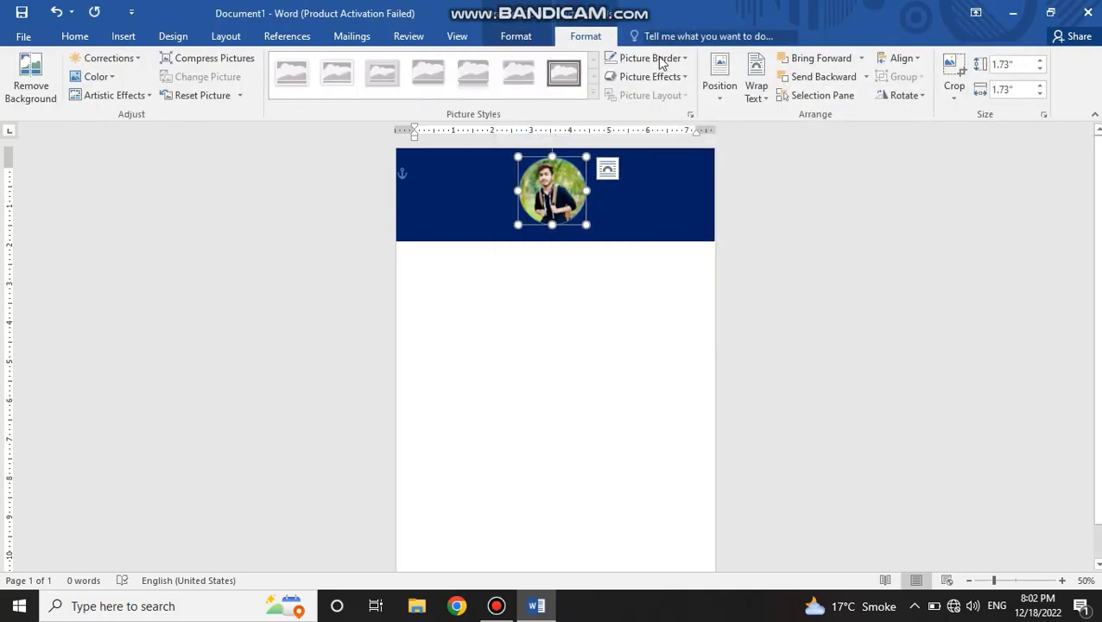
left_click(954, 91)
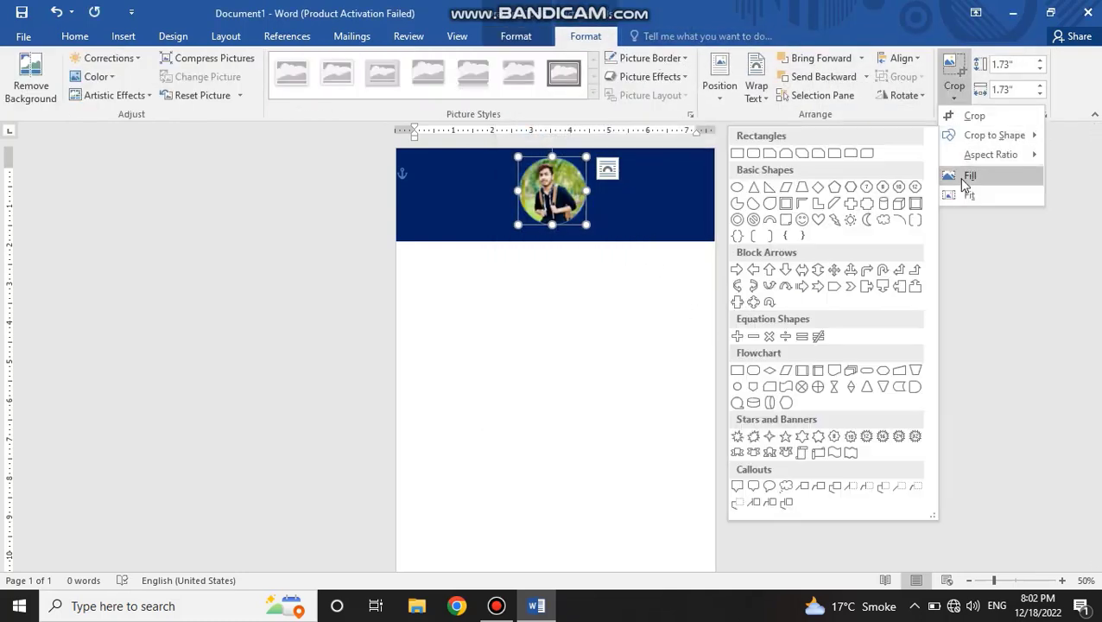
left_click(961, 196)
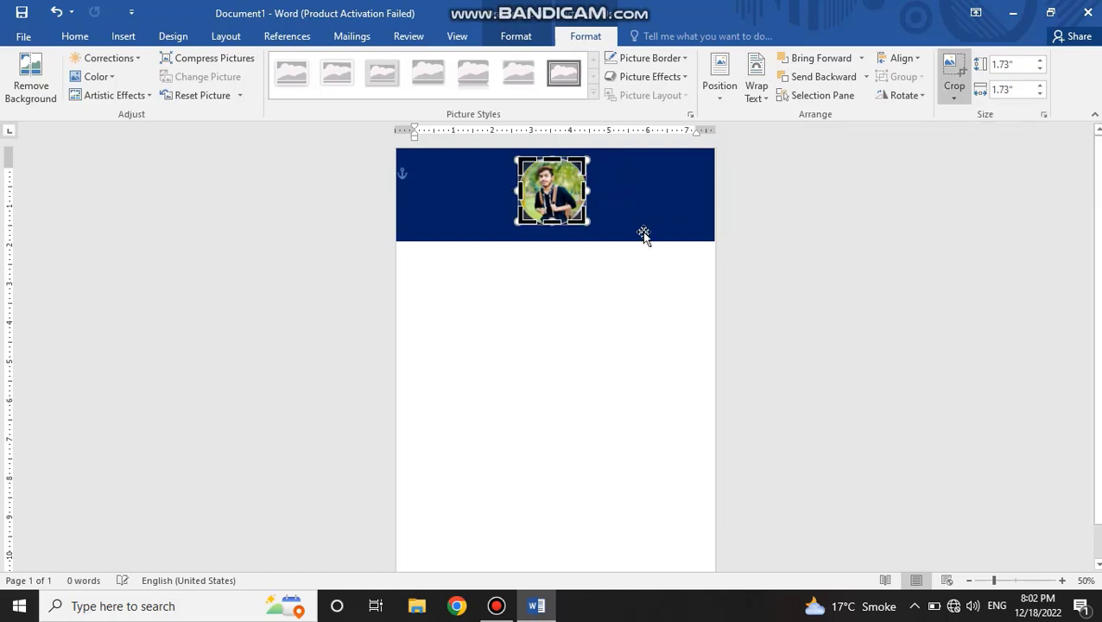
scroll(584, 248, "up", 3, "ctrl")
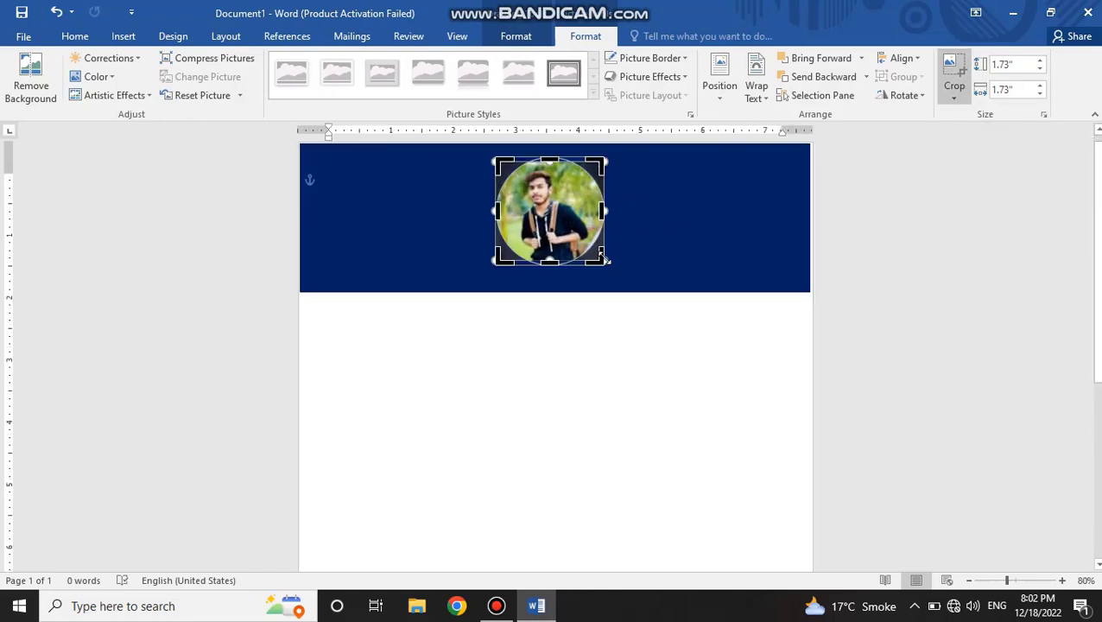
left_click_drag(606, 264, 626, 294)
left_click(955, 74)
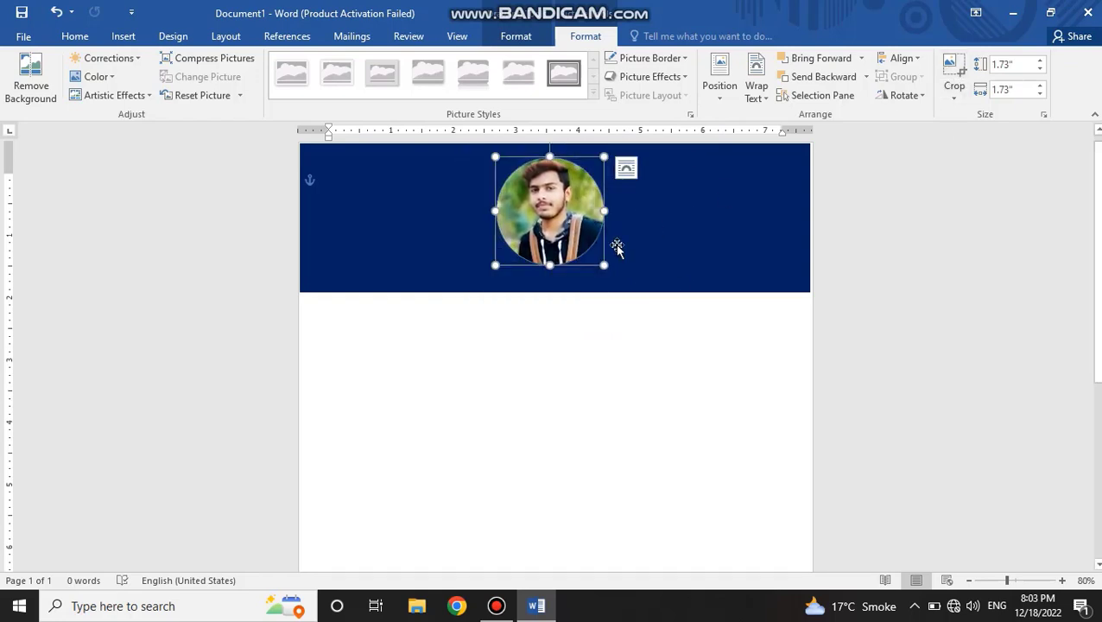
Step: Draw a text box about 2.52" wide and 1.1" high on the header, to the left of the photo
scroll(605, 209, "down", 2)
scroll(610, 222, "up", 2, "ctrl")
scroll(610, 222, "down", 4, "ctrl")
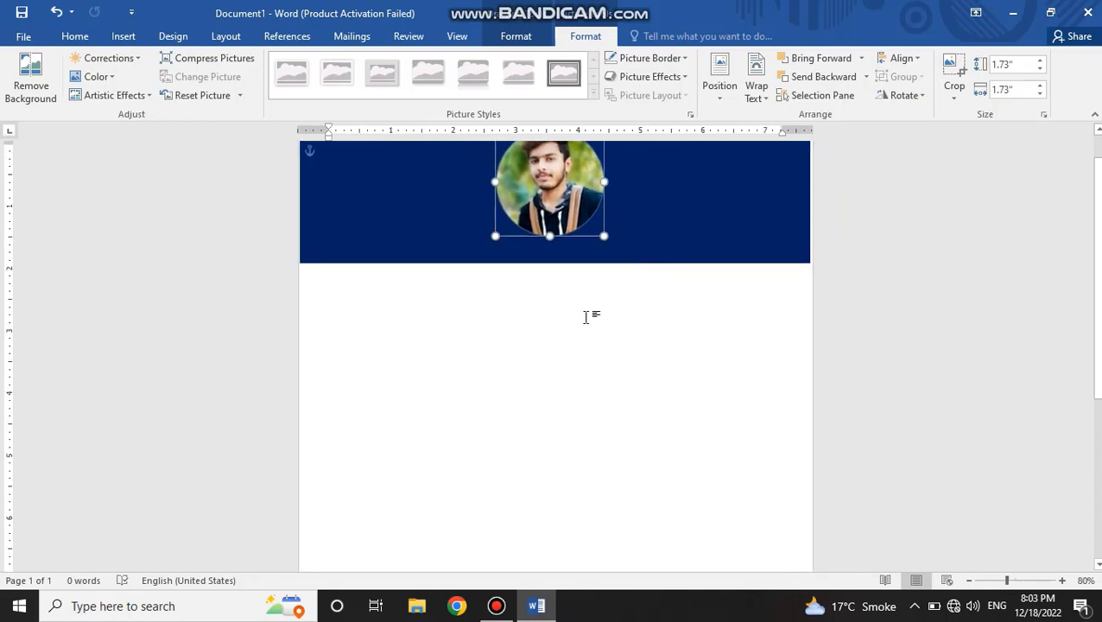
scroll(546, 256, "up", 1)
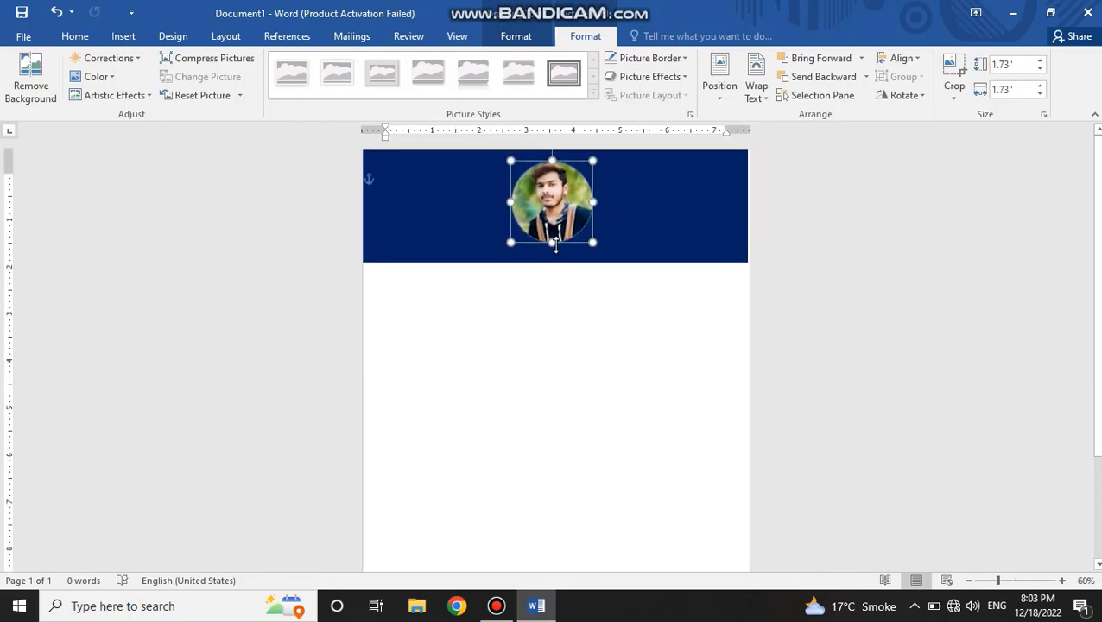
left_click(529, 298)
left_click(122, 35)
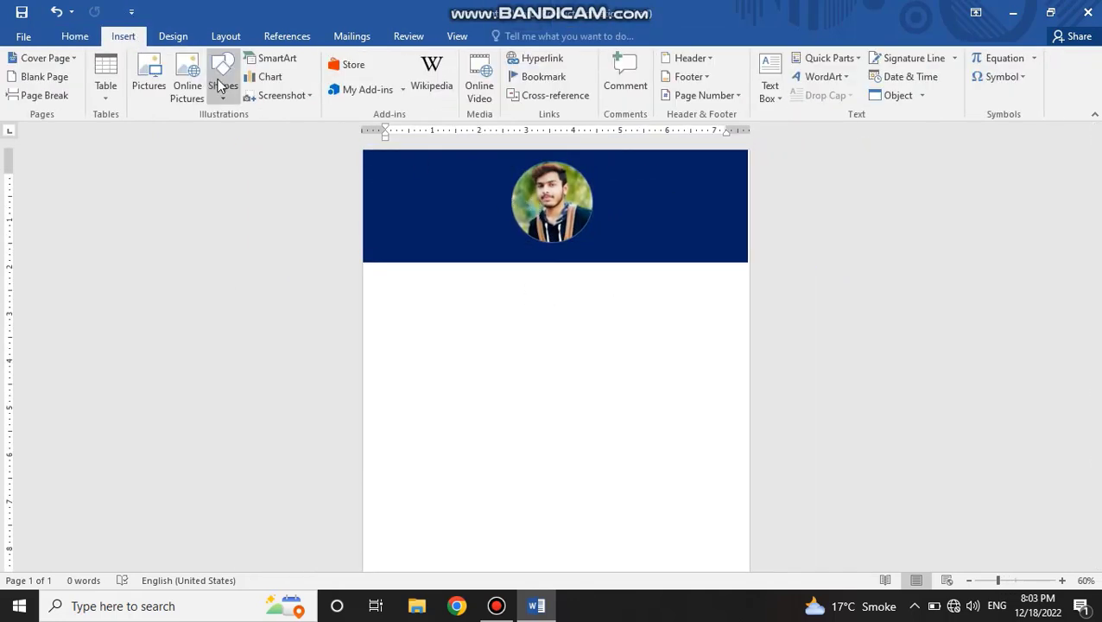
left_click(222, 86)
left_click(218, 134)
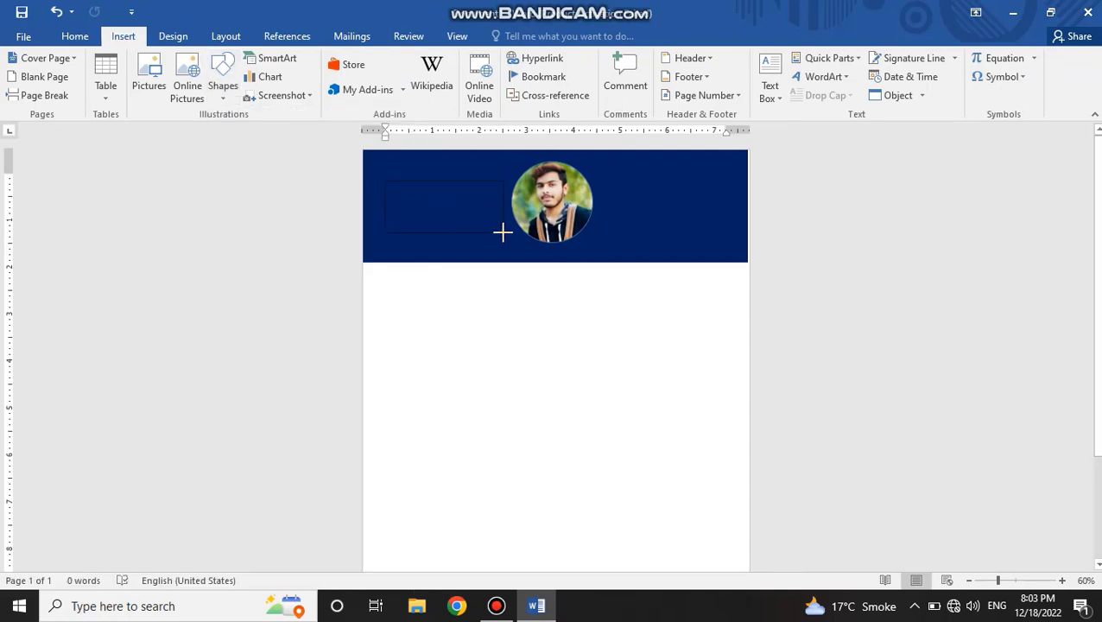
left_click_drag(503, 232, 506, 237)
Step: Set the text box beside the photo to No Outline and No Fill
left_click(416, 75)
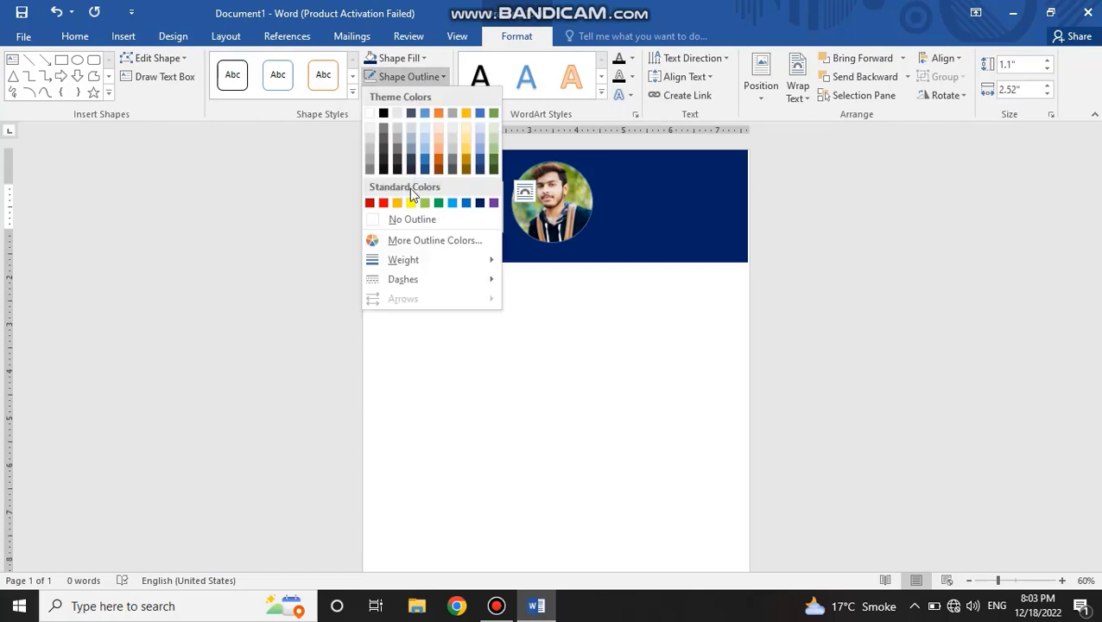
left_click(412, 218)
left_click(406, 57)
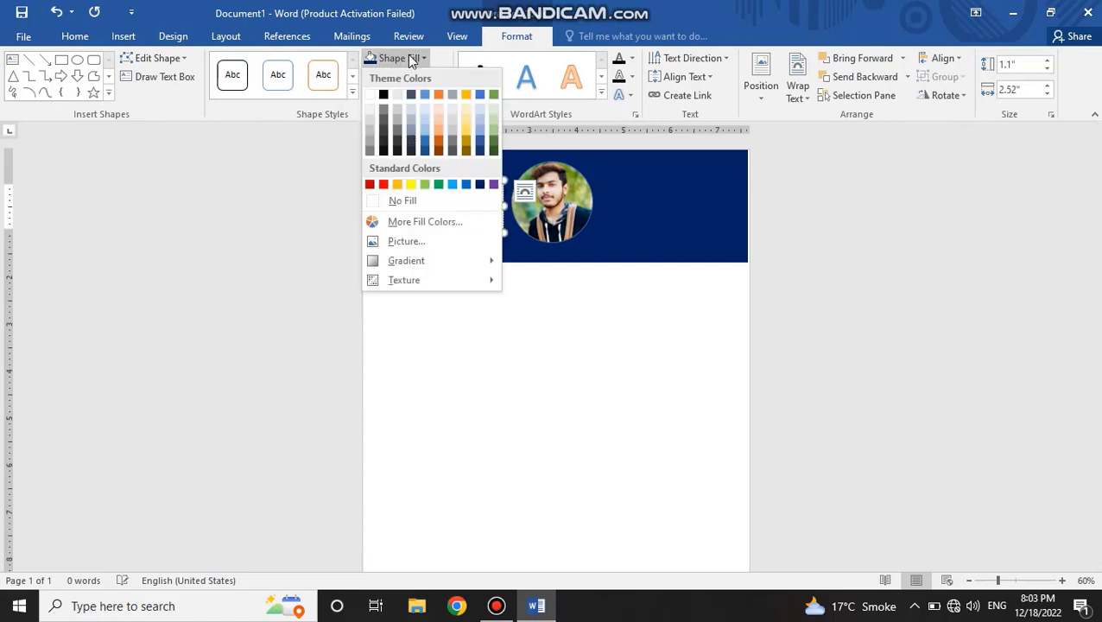
left_click(404, 200)
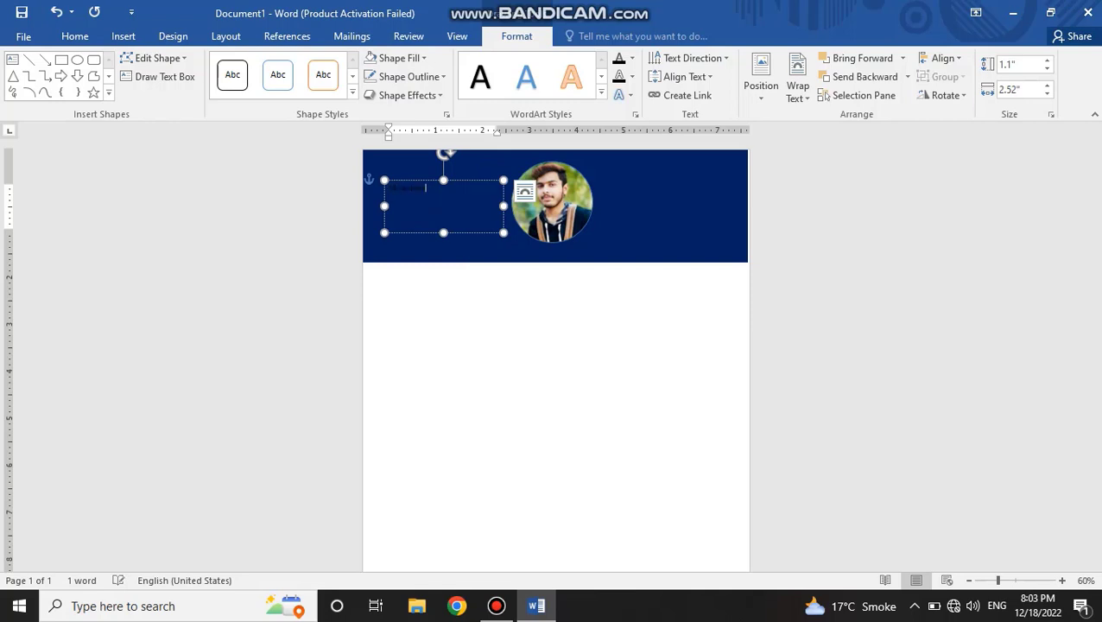
Step: Enter the first name in the text box and format it in Impact at 48 pt
left_click_drag(425, 190, 387, 183)
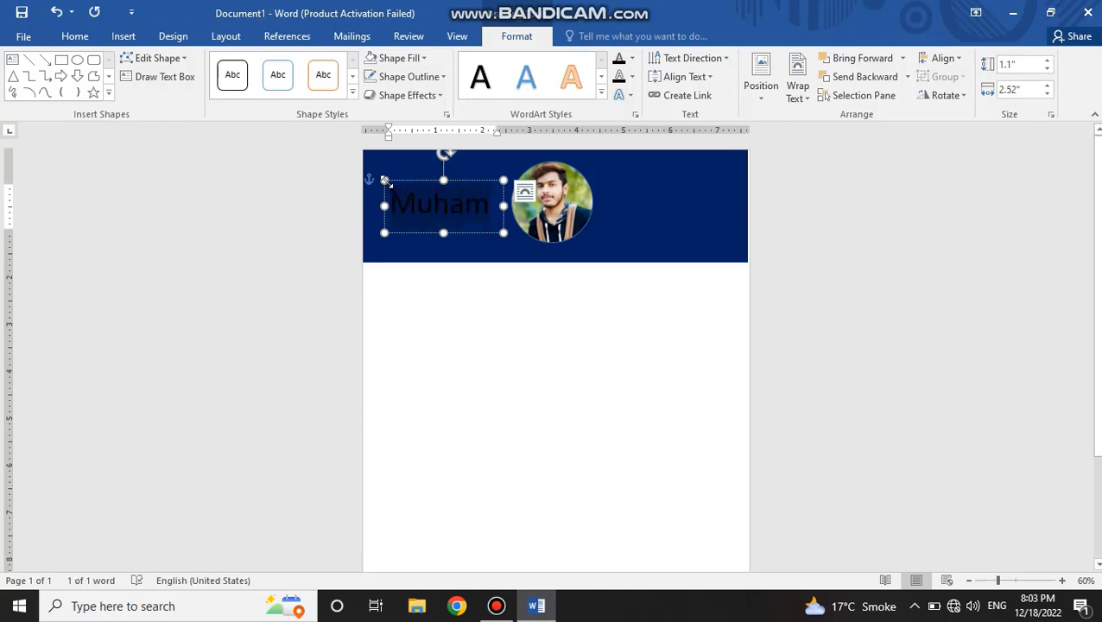
left_click(74, 35)
left_click(183, 67)
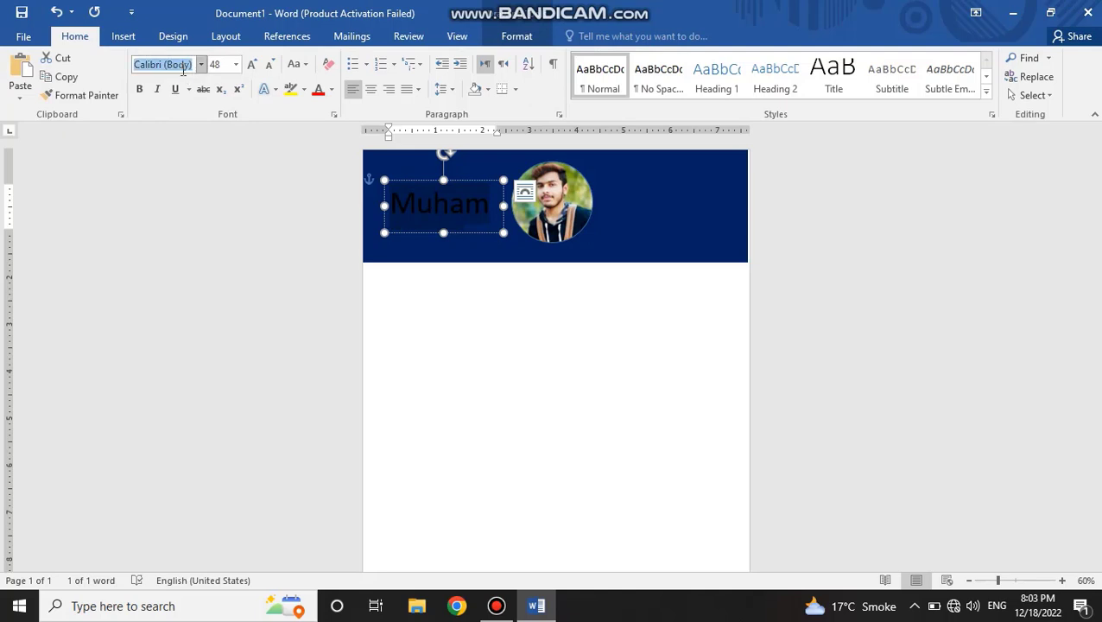
type("Impact")
key("Return")
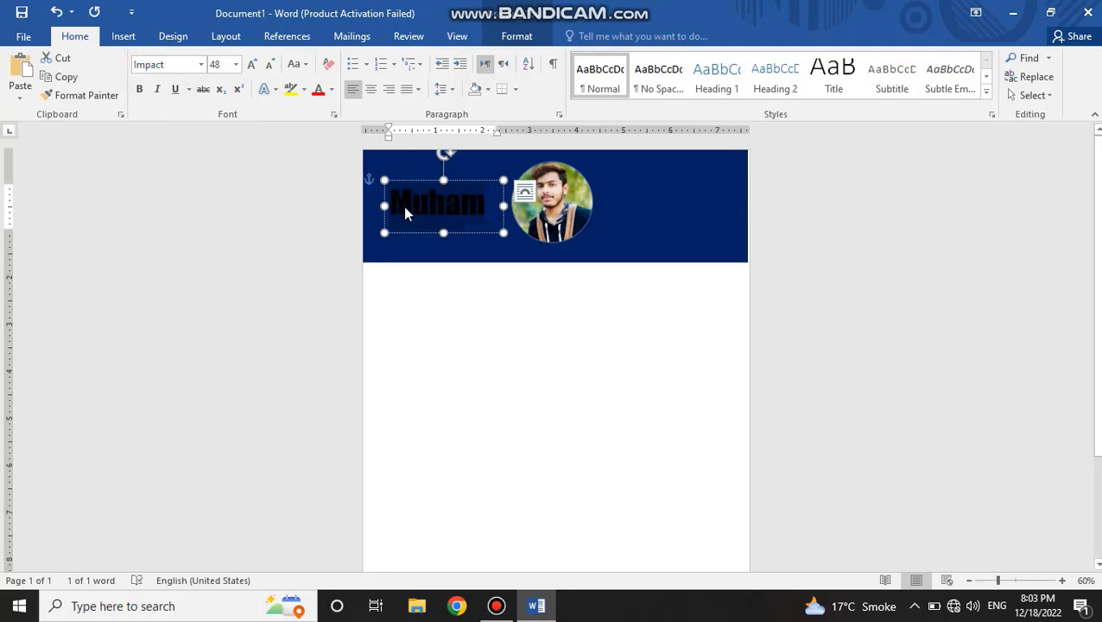
Step: Widen the name text box on both sides and set the name's font size to 36 pt
left_click_drag(385, 205, 339, 200)
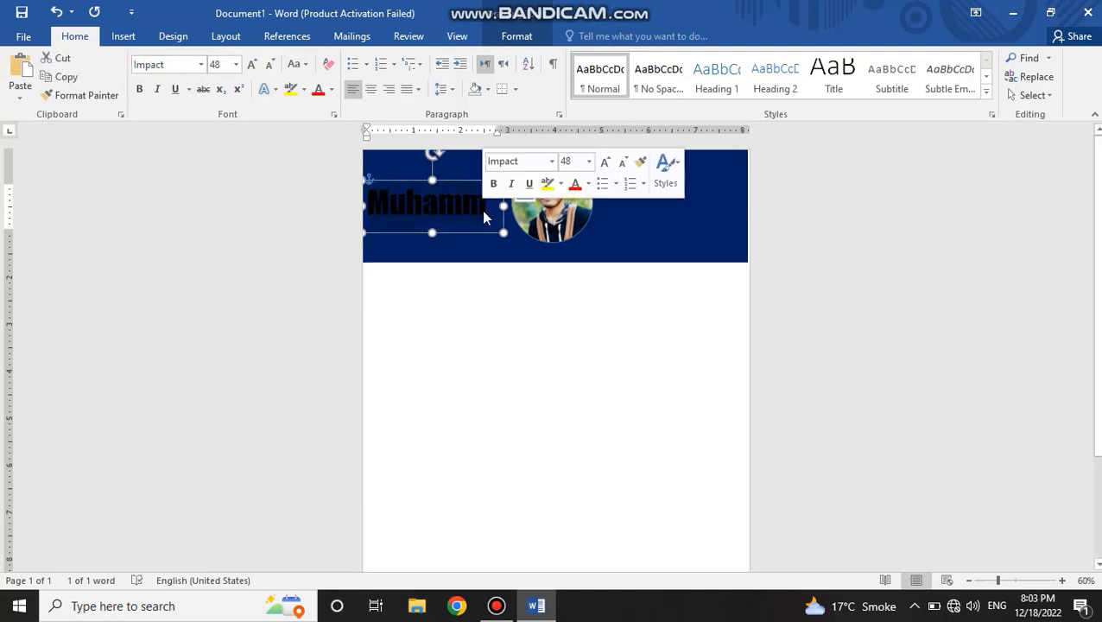
left_click(270, 64)
left_click(270, 64)
left_click(269, 64)
left_click(269, 64)
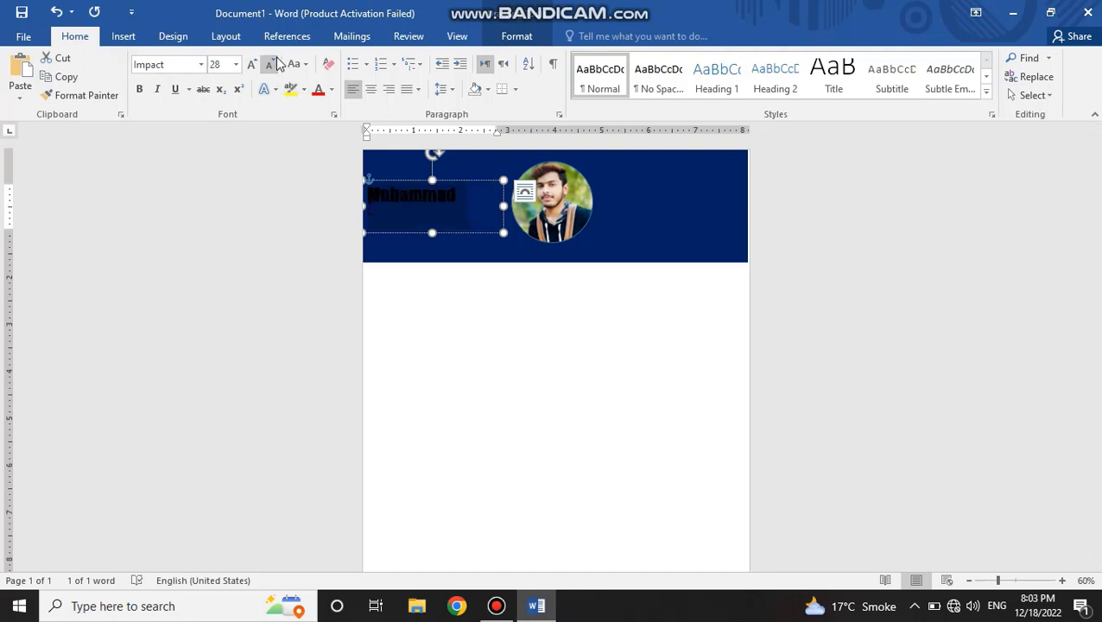
left_click(254, 64)
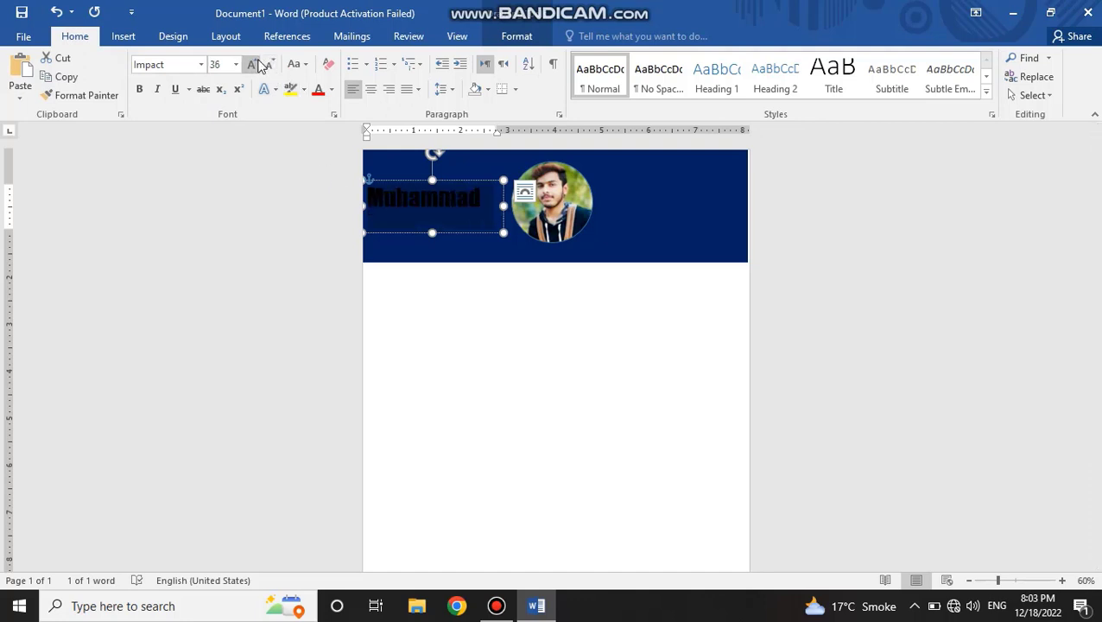
left_click_drag(504, 206, 517, 206)
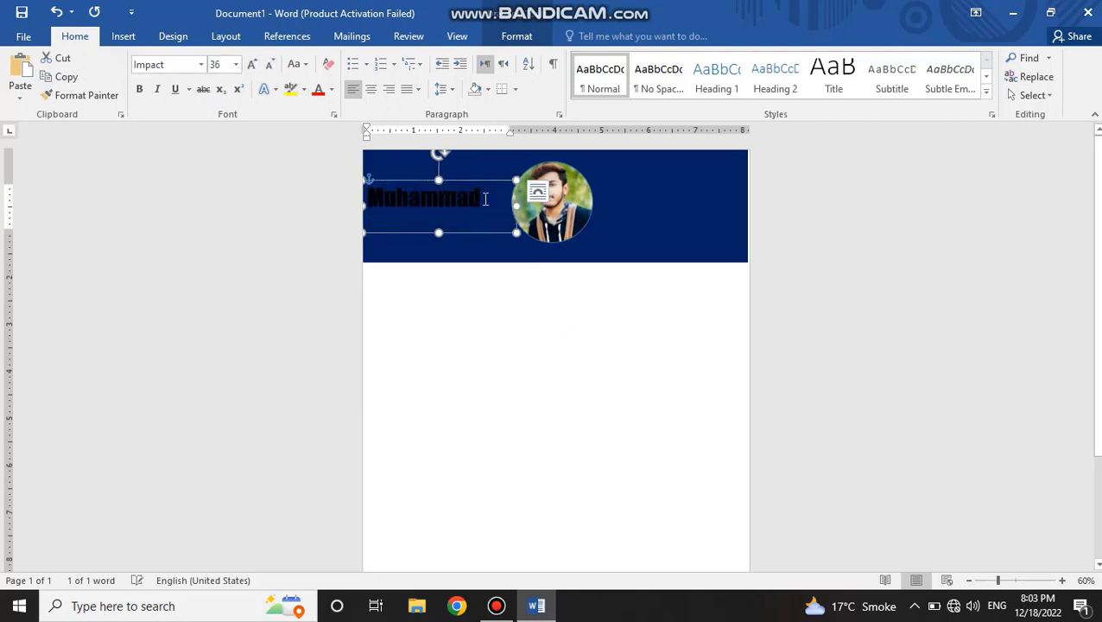
Step: Set the first name's font size to 48 pt and make room by widening its text box and nudging the photo right
double_click(469, 200)
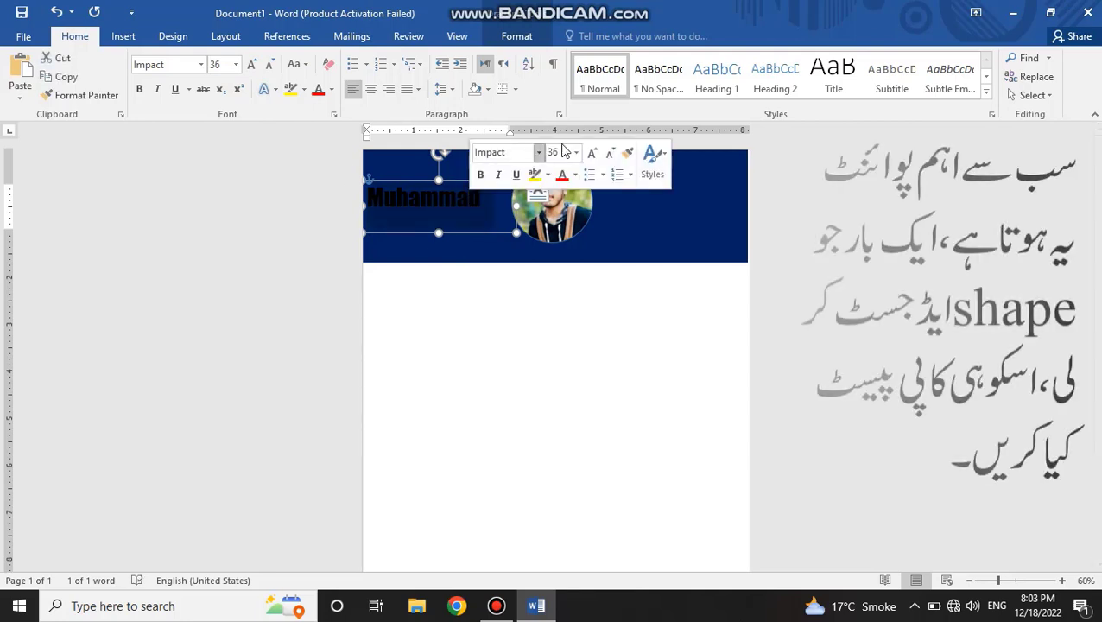
key("ctrl+shift+period")
left_click(536, 208)
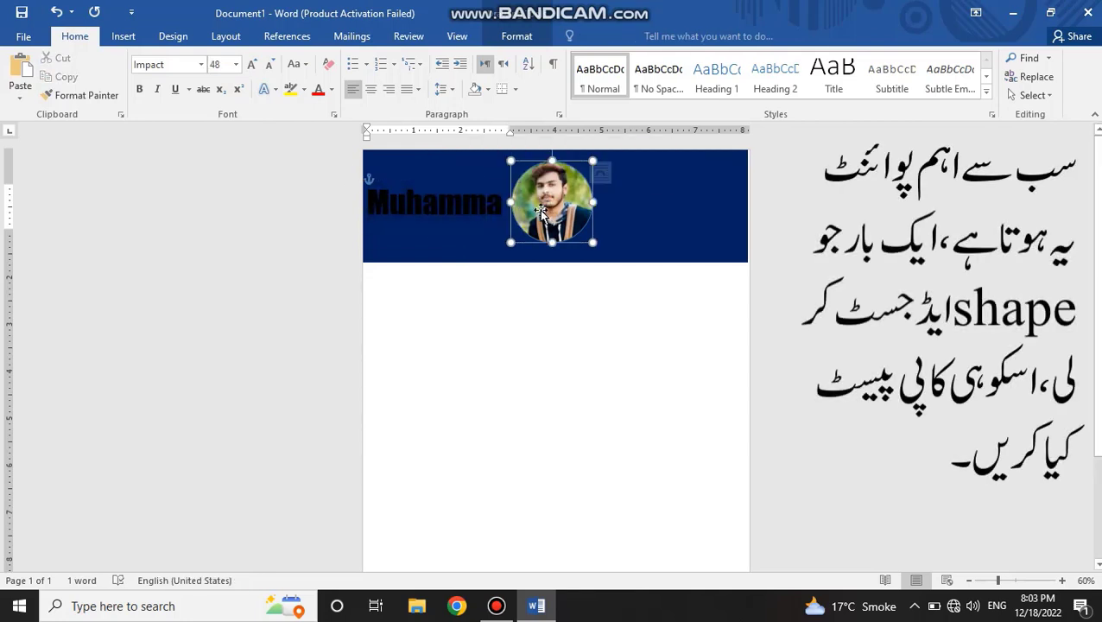
left_click(491, 207)
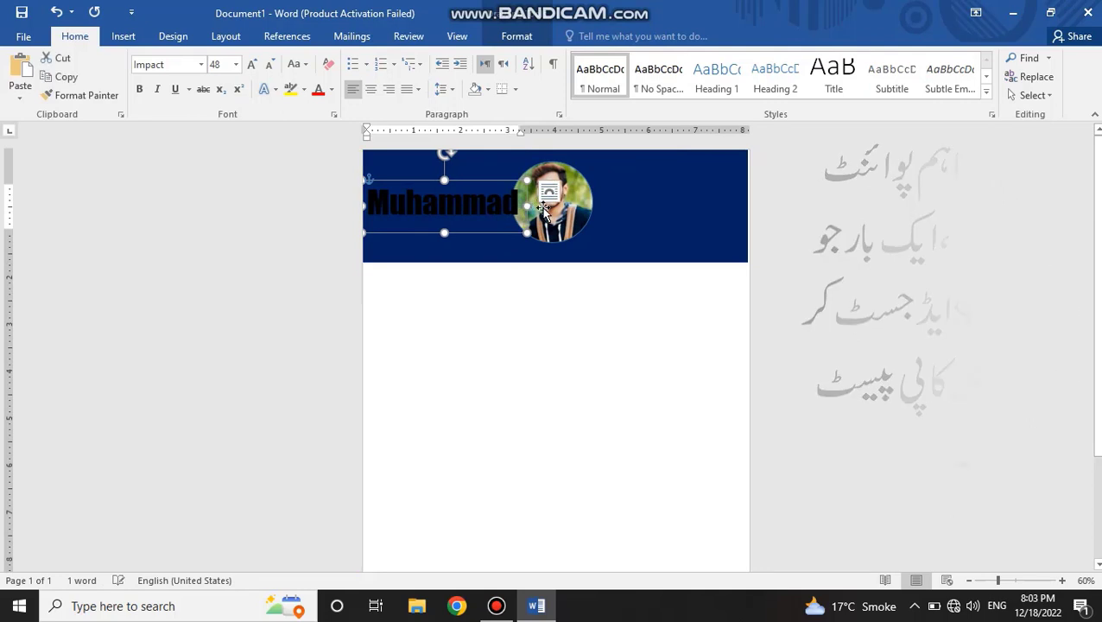
left_click(542, 209)
left_click_drag(545, 208, 550, 208)
Step: Recolour the first name white and set its font size to 44 pt
double_click(449, 212)
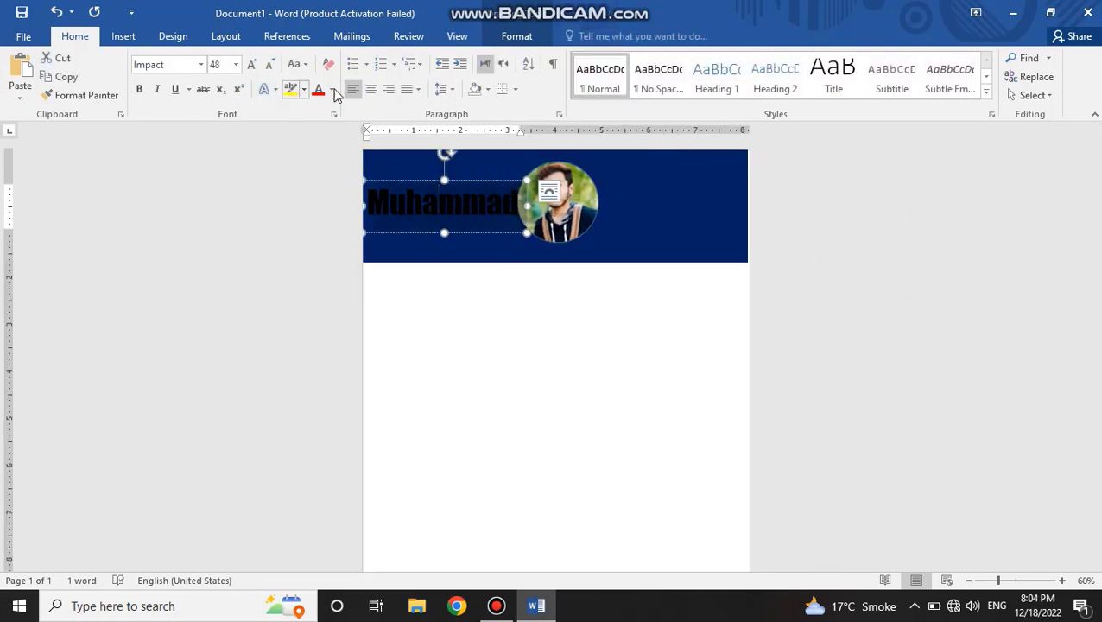
left_click(332, 89)
left_click(318, 146)
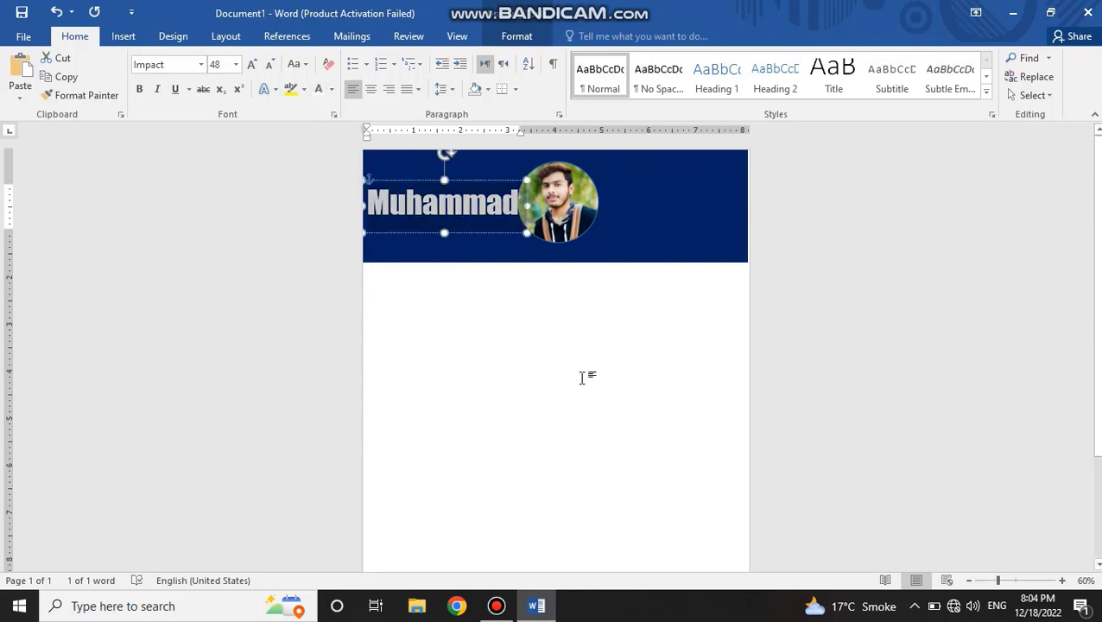
left_click(570, 376)
left_click(474, 198)
double_click(474, 197)
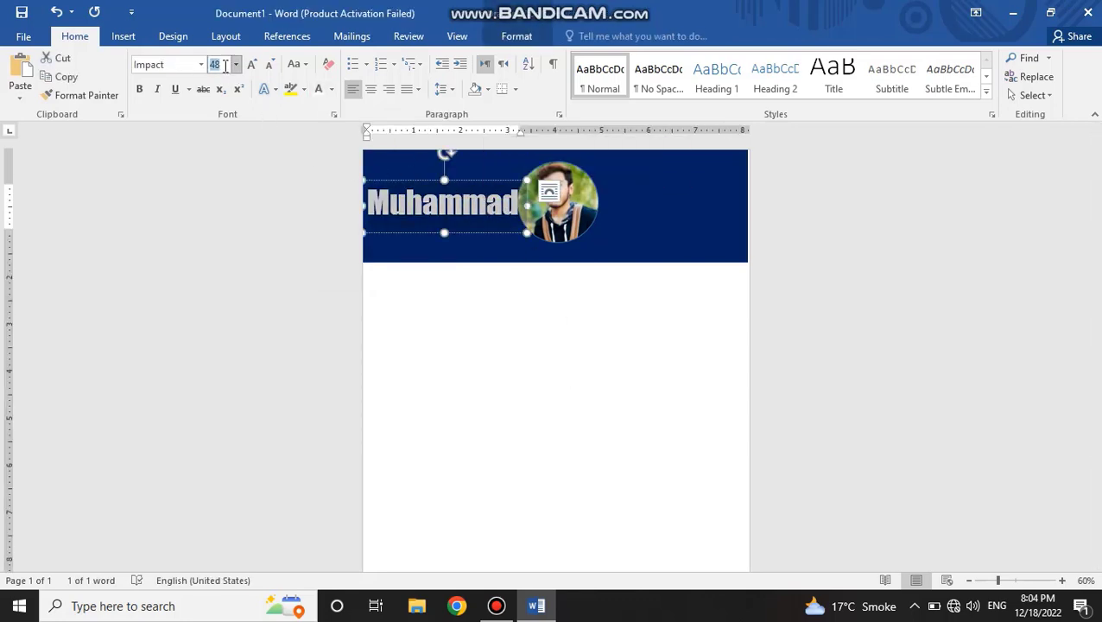
type("44")
key("Return")
Step: Duplicate the first-name text box onto the other side of the photo and replace its text with the last name in capitals
left_click_drag(459, 186, 691, 181)
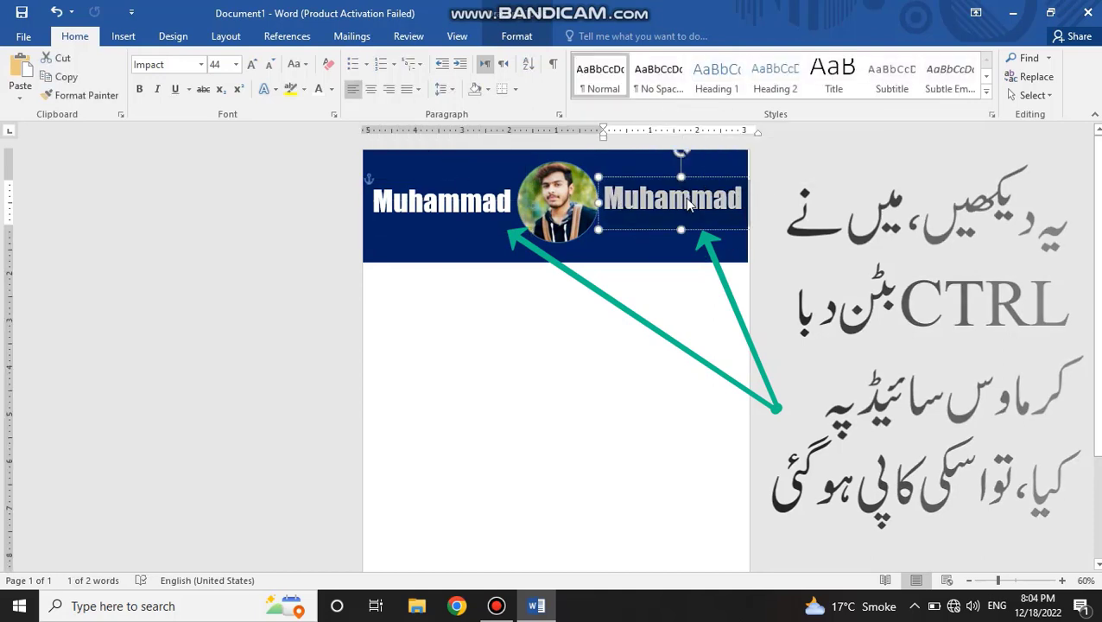
type("ARSLAN")
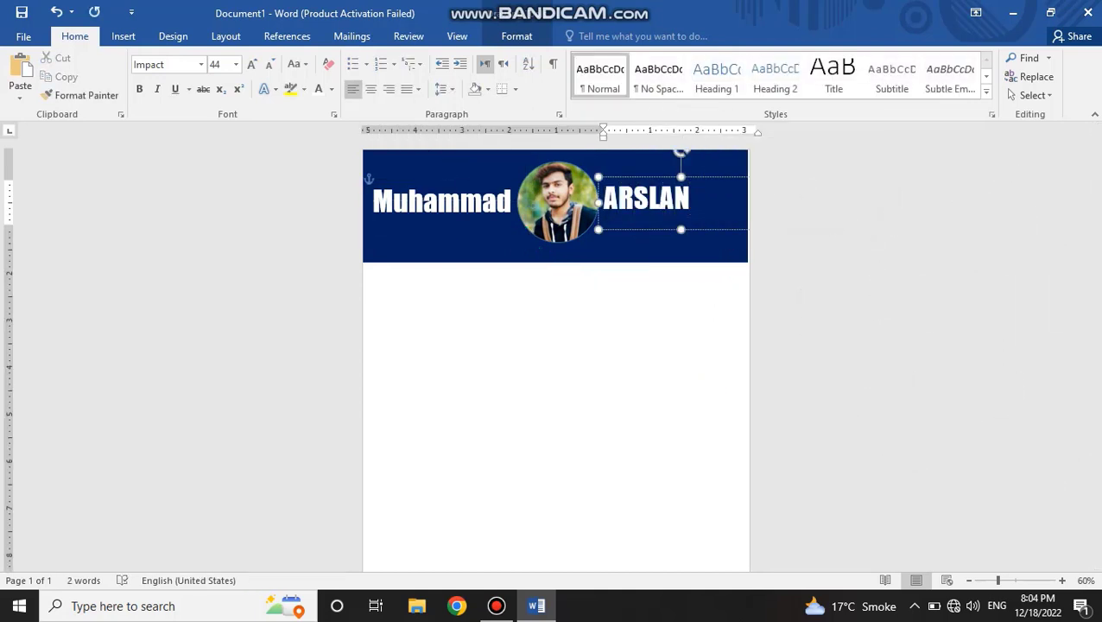
Step: Change the first name beside the photo to UPPERCASE
left_click(467, 203)
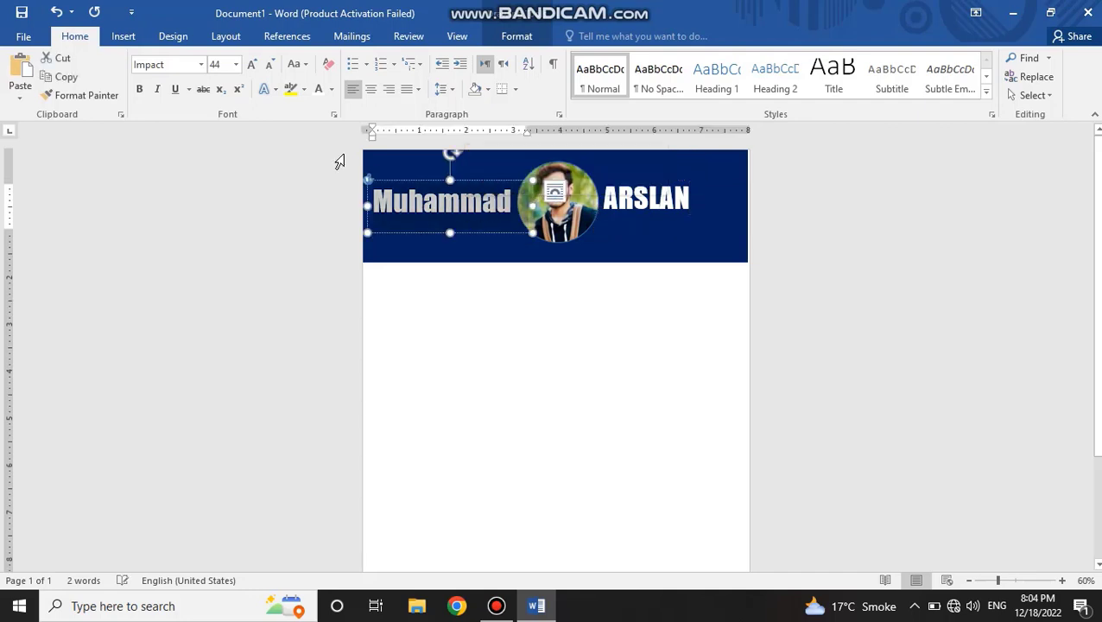
left_click(300, 66)
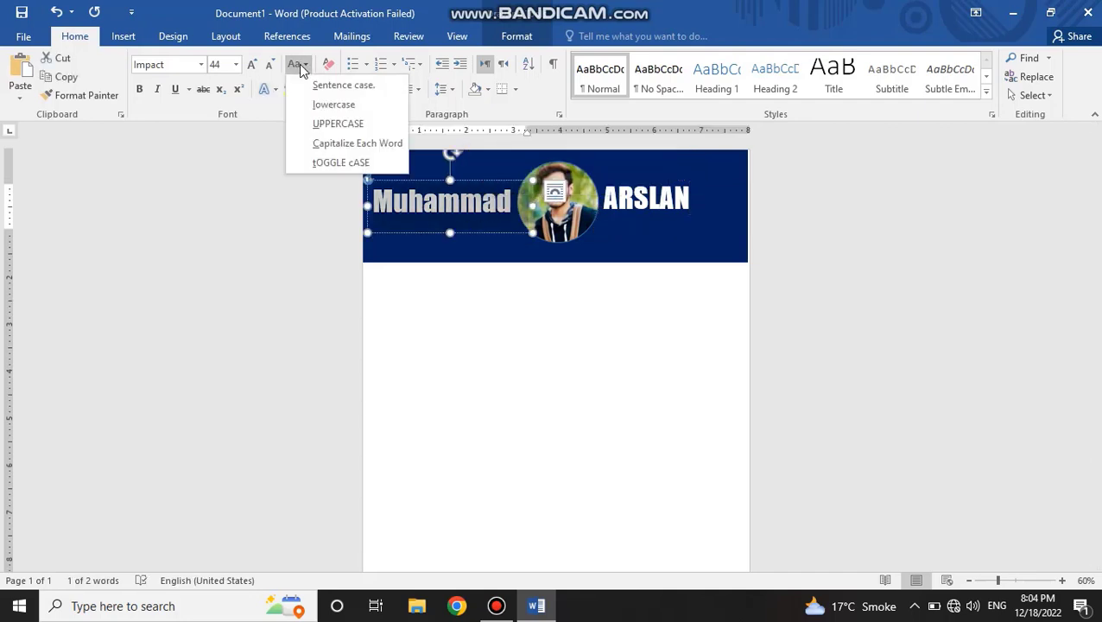
left_click(325, 124)
left_click(648, 204)
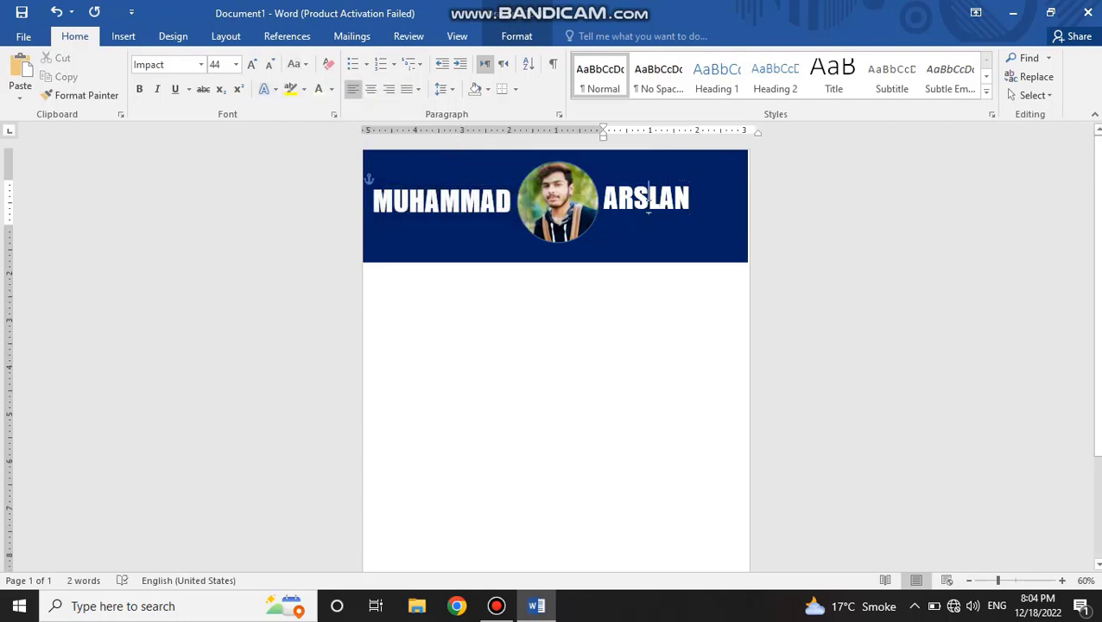
left_click(618, 376)
Step: Nudge the last-name text box slightly right and down to line up with the first name
left_click(628, 186)
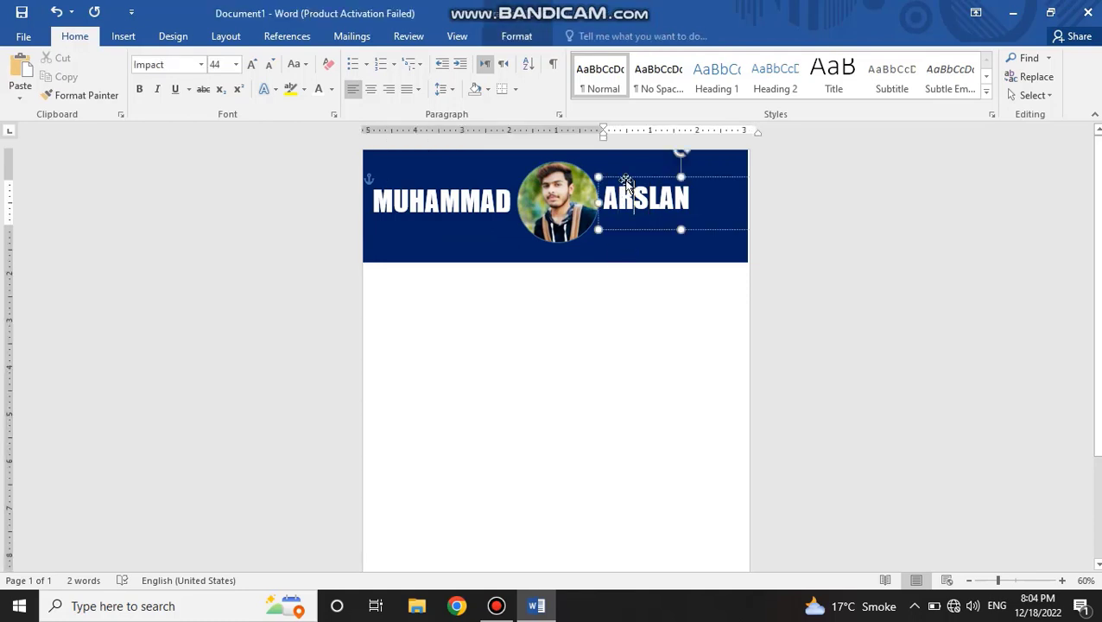
left_click_drag(625, 181, 632, 182)
left_click(536, 367)
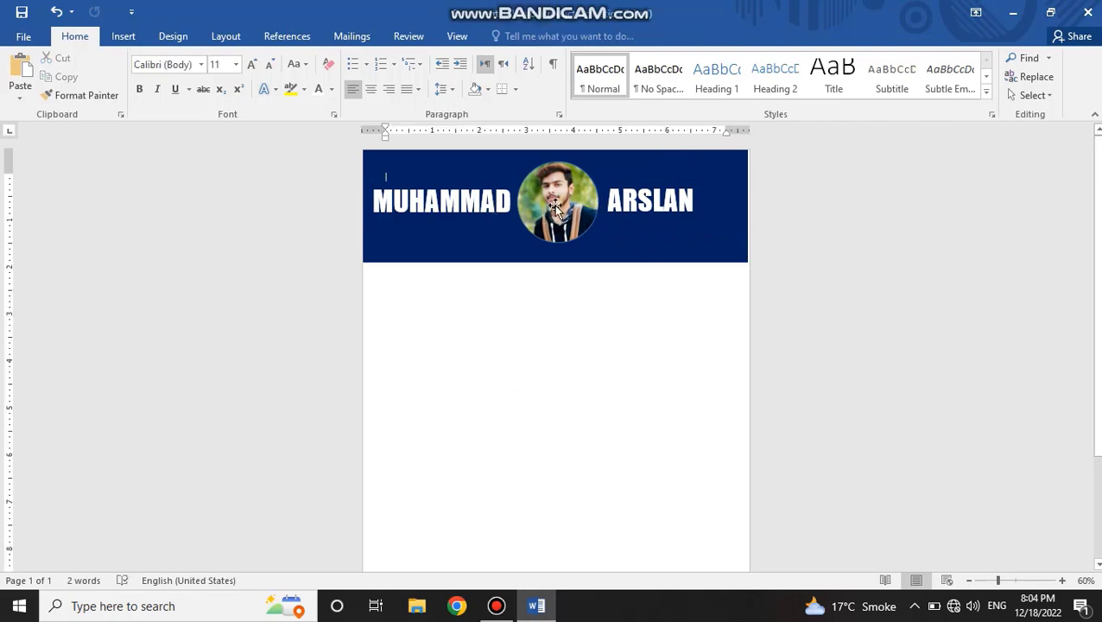
left_click(623, 189)
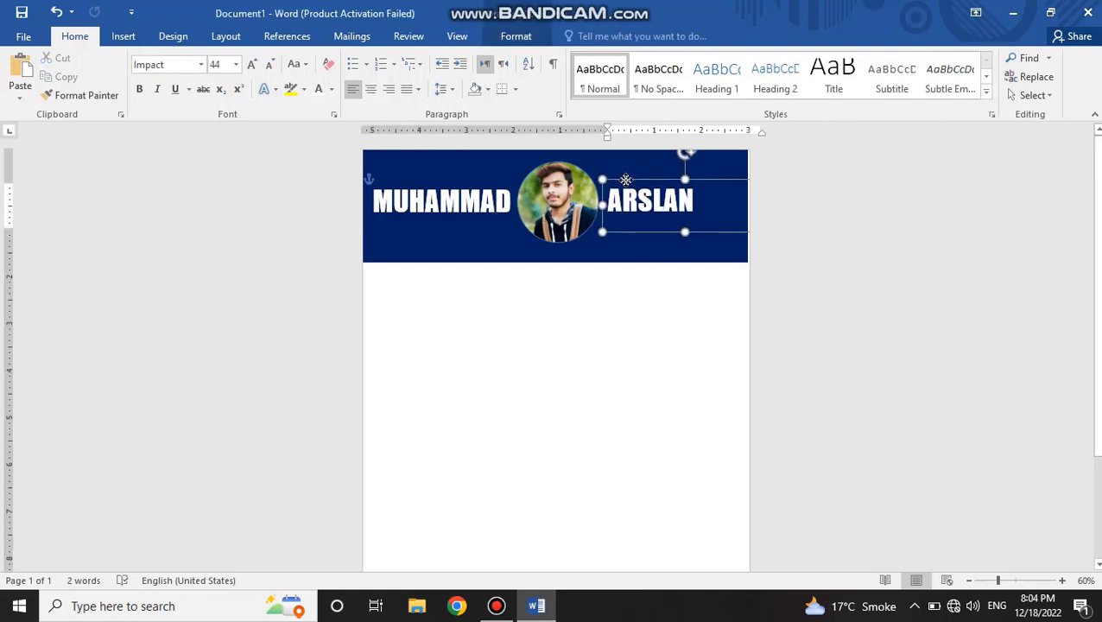
left_click(575, 327)
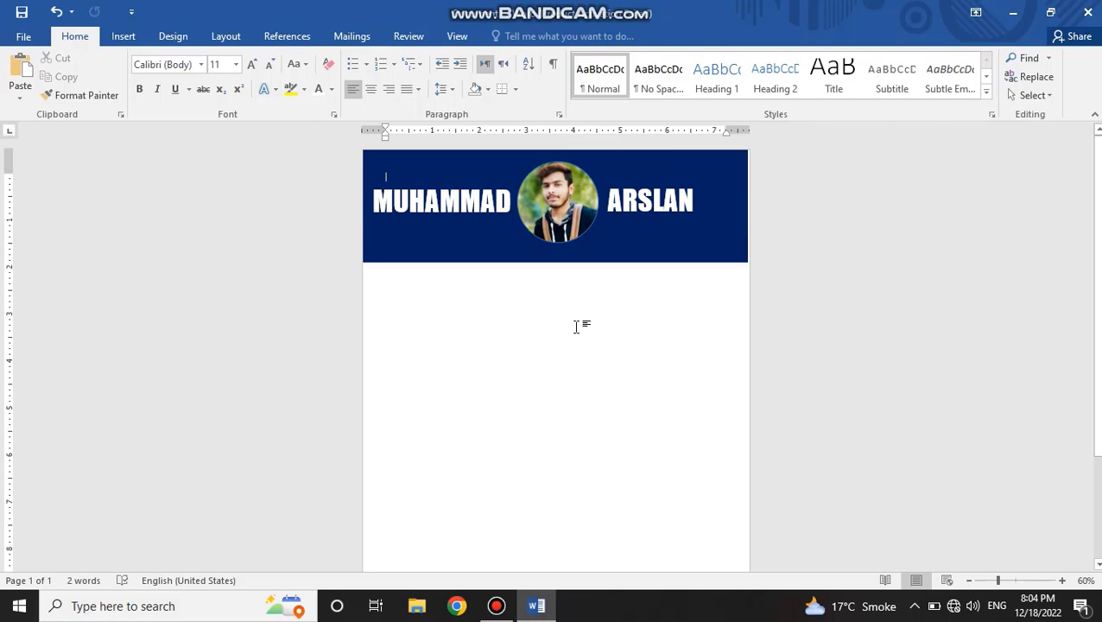
Step: Give the circular portrait photo a white outline with a weight of 6 pt
left_click(568, 207)
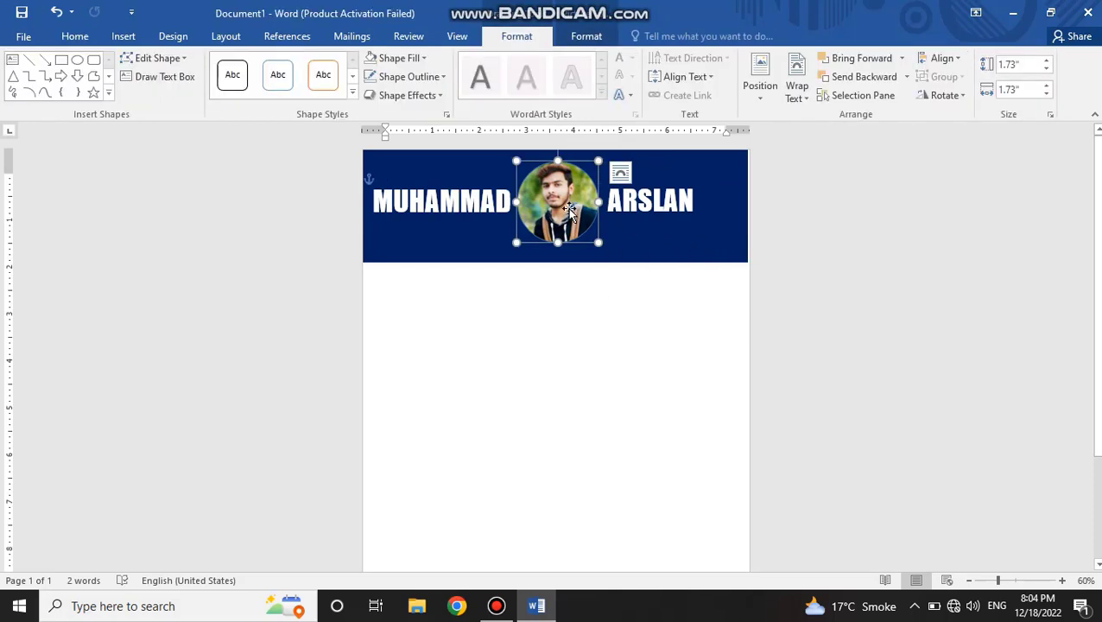
left_click(409, 76)
mouse_move(406, 261)
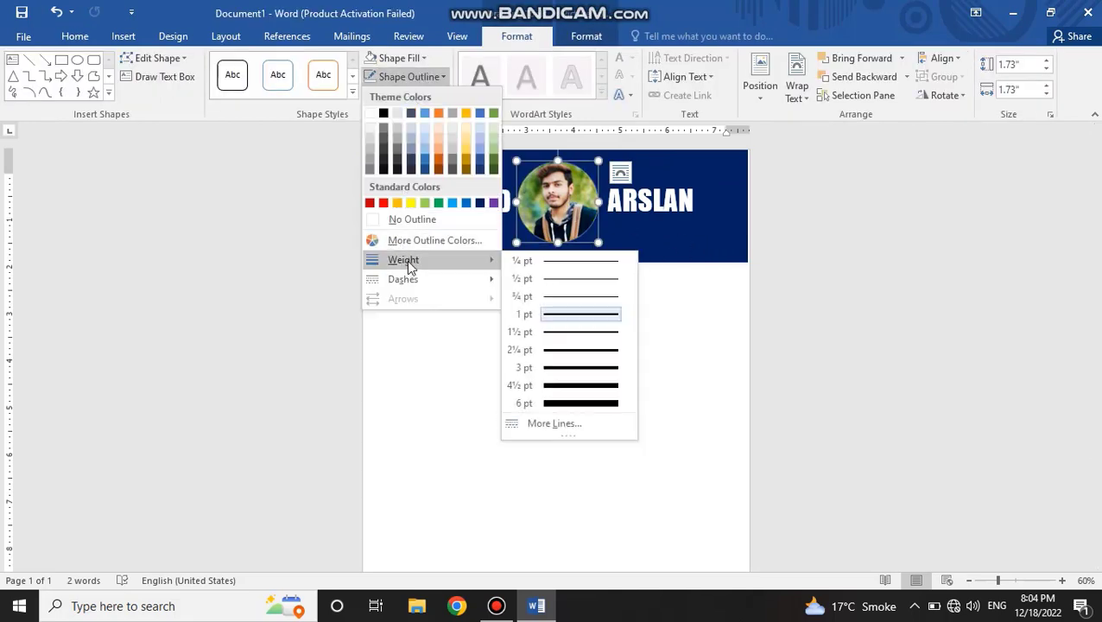
left_click(550, 402)
left_click(406, 76)
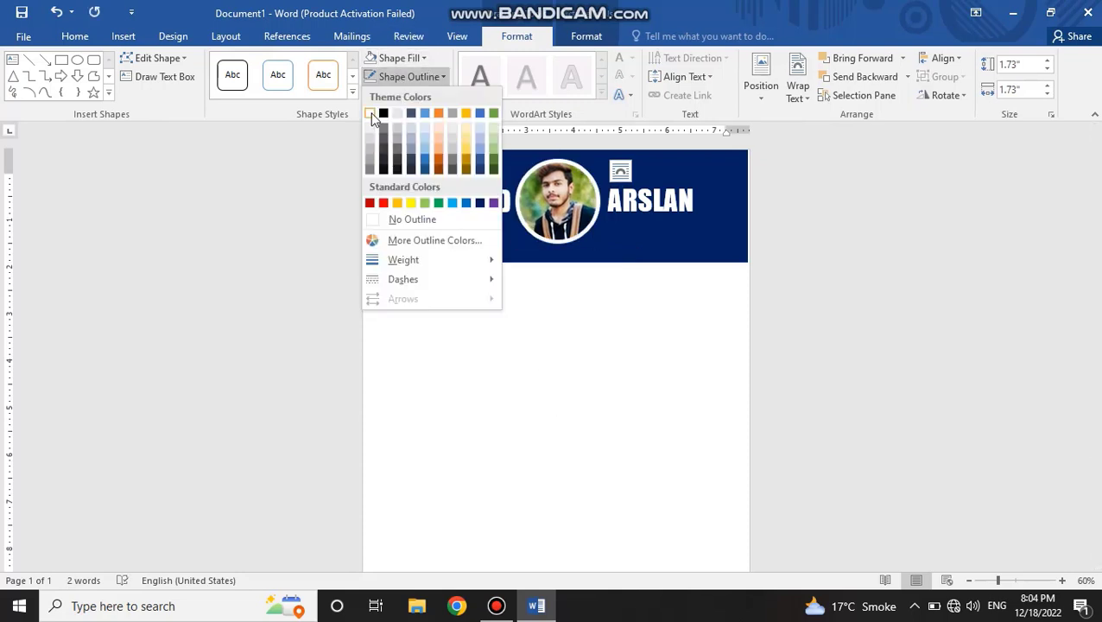
left_click(381, 110)
left_click(563, 366)
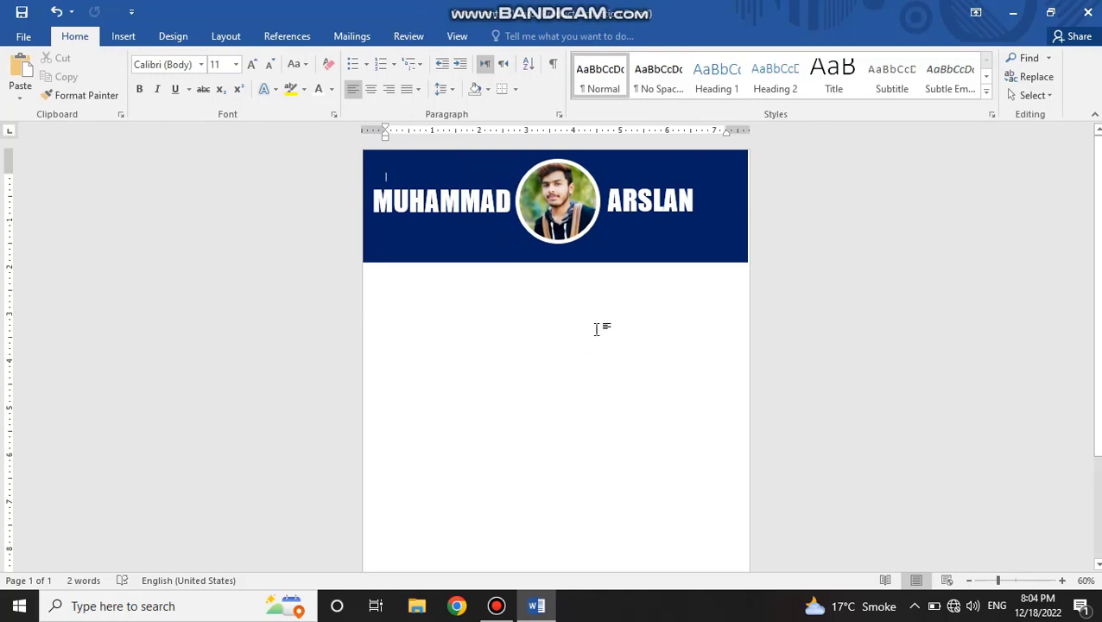
Step: Duplicate the first-name text box just below the name and replace the copy's text with "GRAPHIC DESIGNER"
left_click(463, 205)
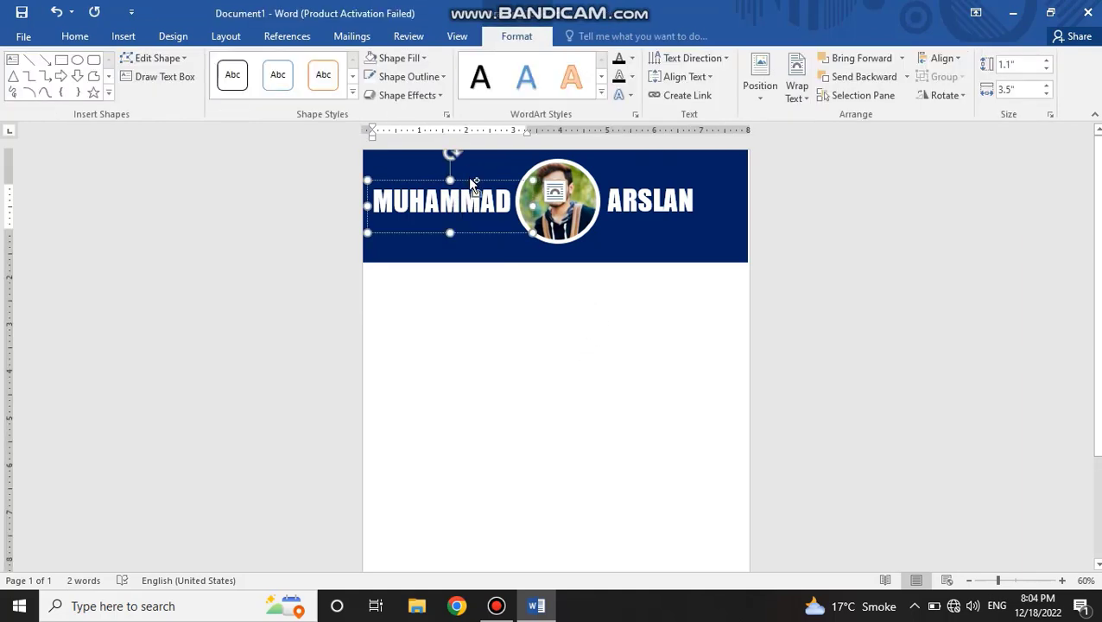
left_click_drag(474, 184, 492, 237)
double_click(509, 255)
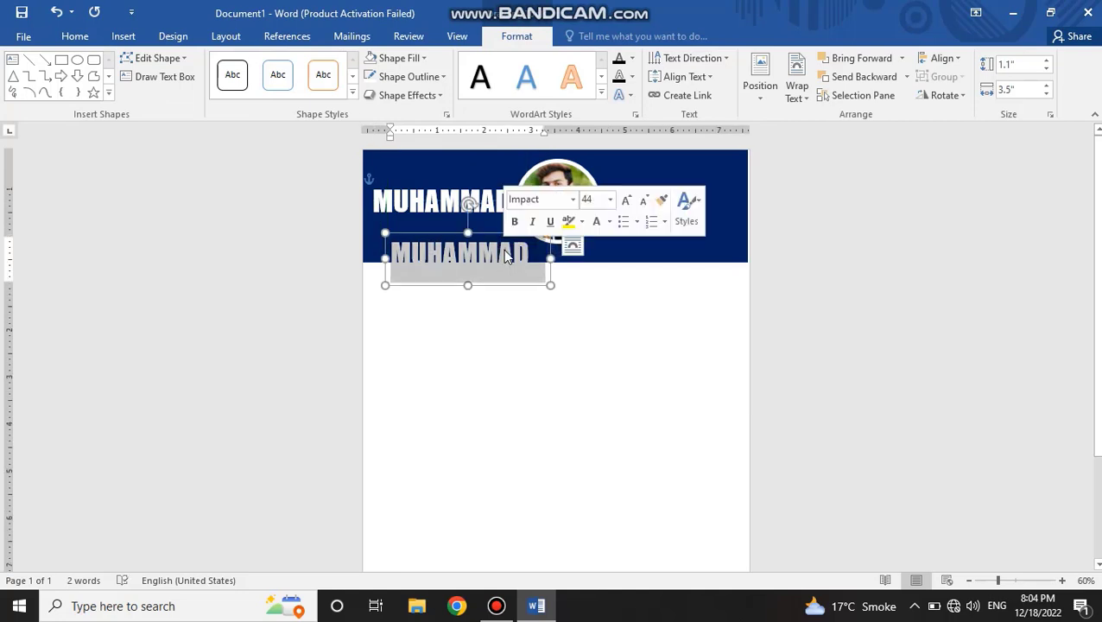
type("GRAPHIC")
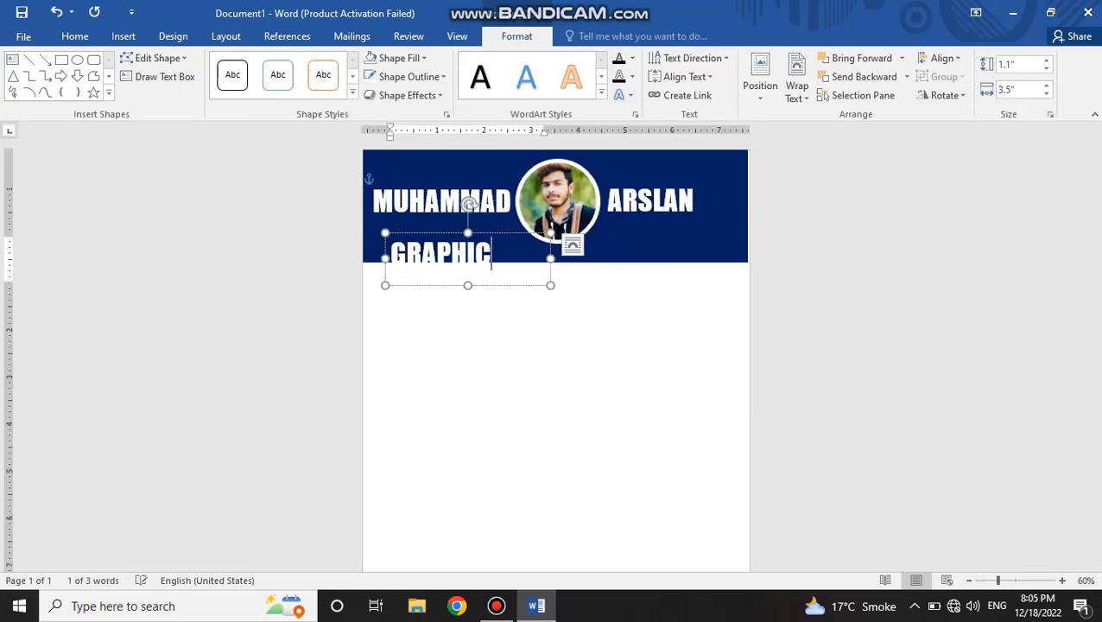
type(" DESIG")
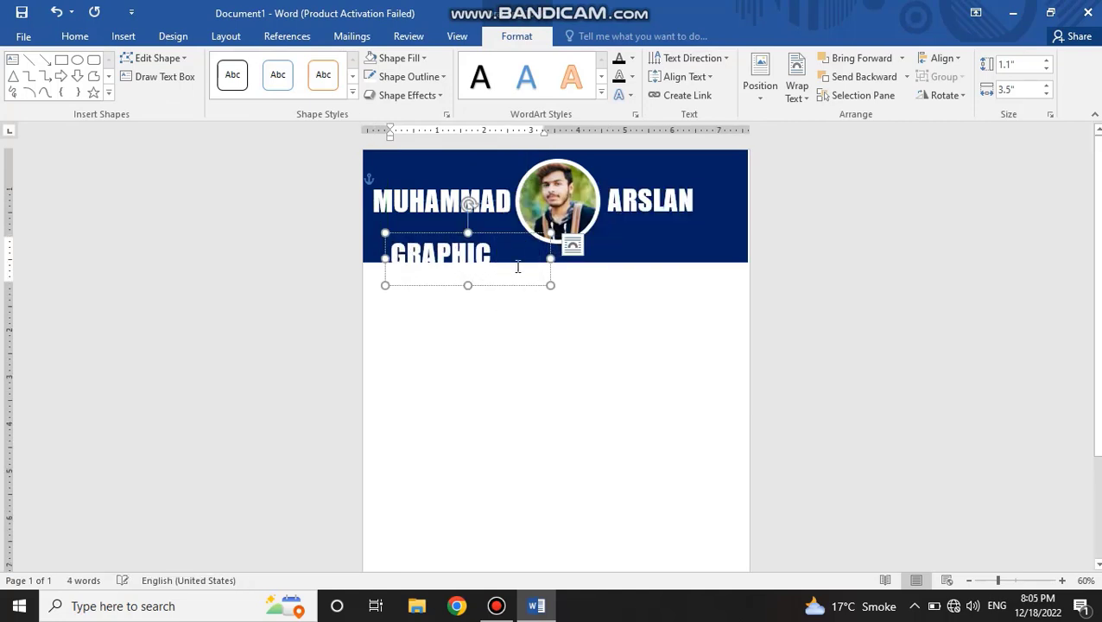
Step: Widen the GRAPHIC DESIGNER text box to about 6.33" and reduce its text to 26 pt
left_click_drag(551, 260, 684, 242)
triple_click(611, 260)
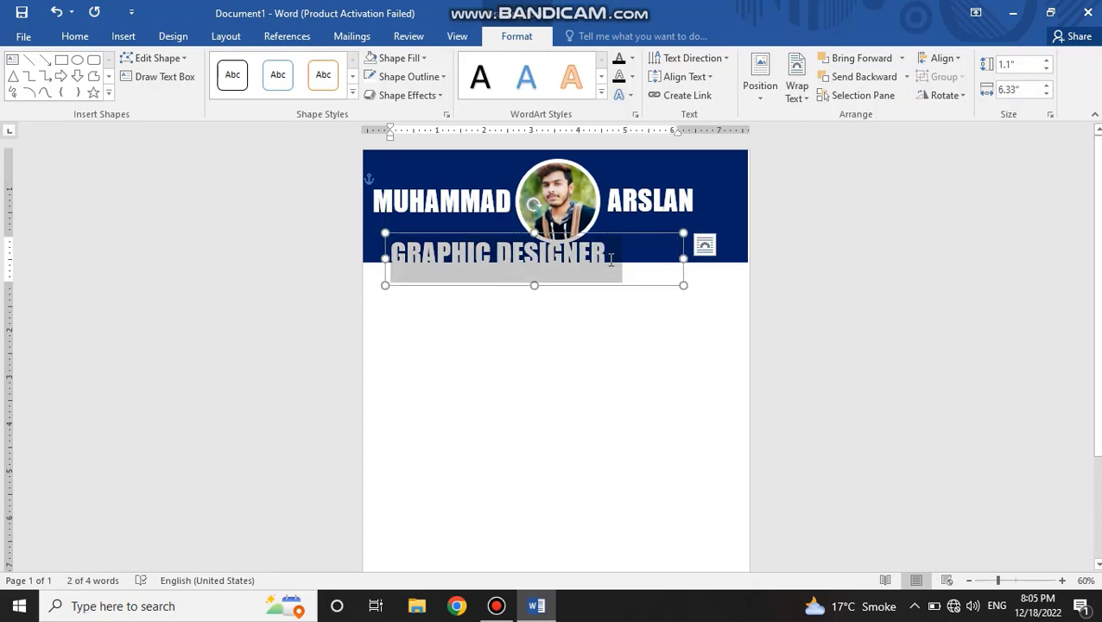
left_click(76, 36)
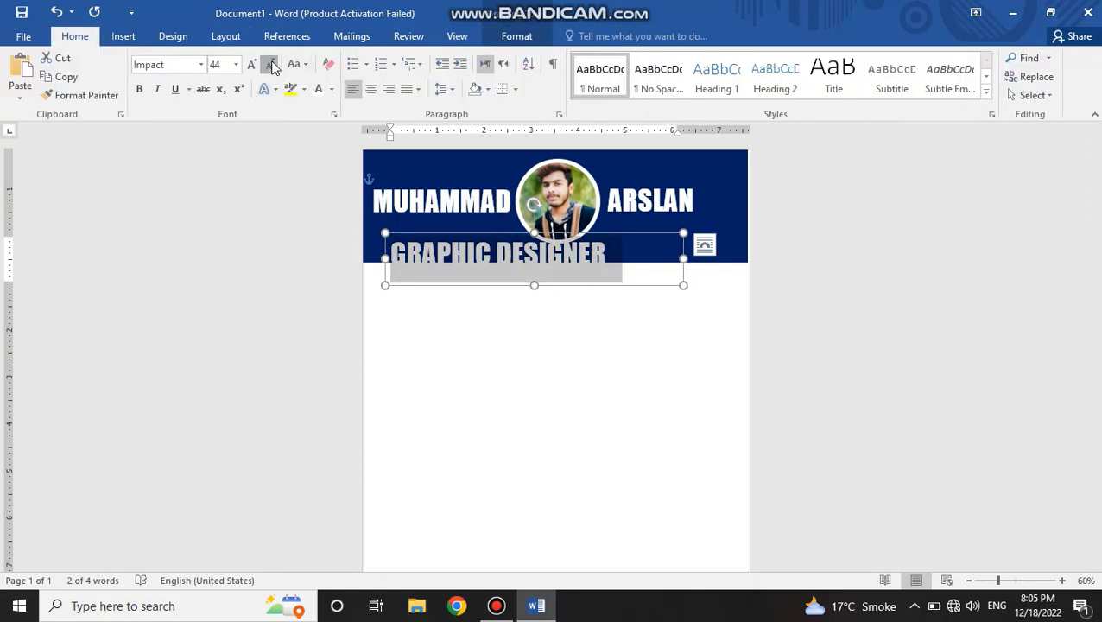
left_click(271, 66)
left_click(271, 66)
left_click(272, 65)
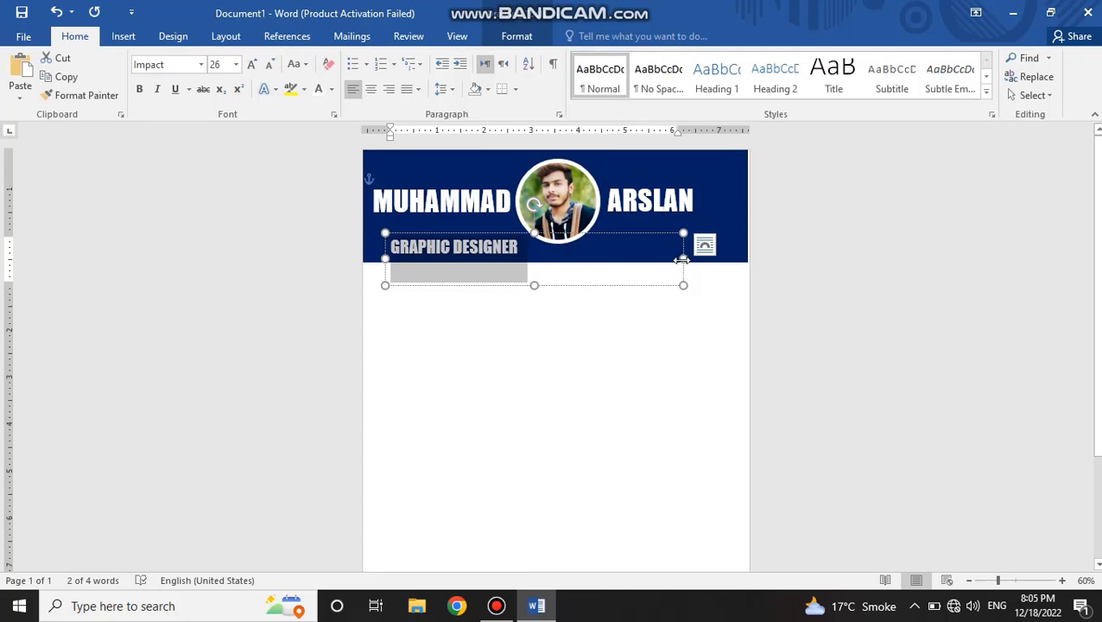
Step: Narrow the GRAPHIC DESIGNER text box to fit its text and move it beneath the circular photo
left_click_drag(683, 259, 535, 259)
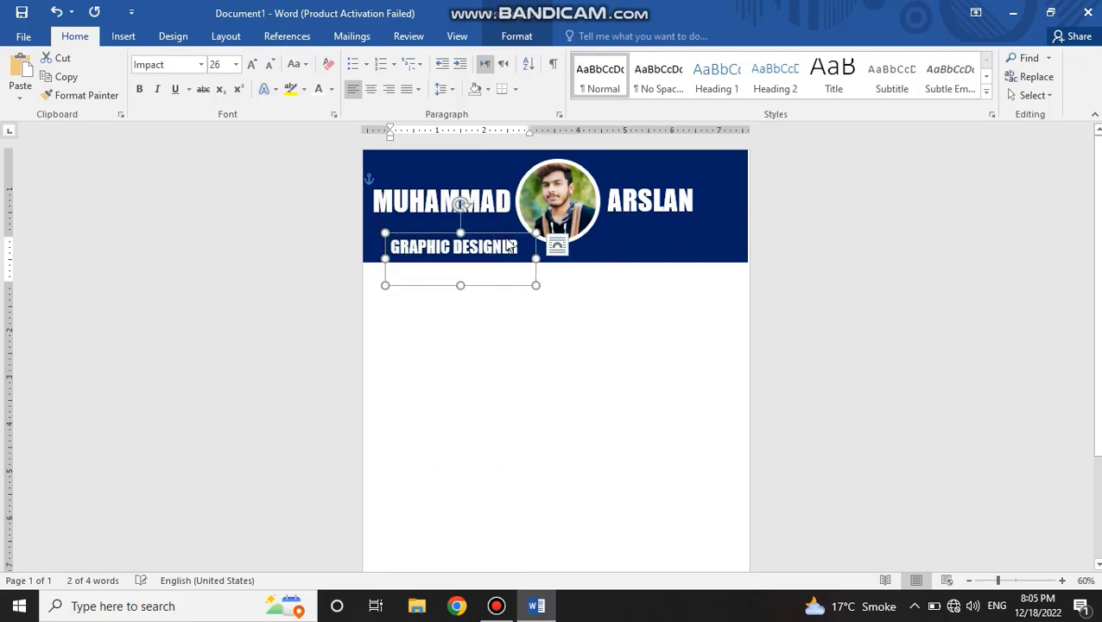
left_click_drag(505, 231, 576, 237)
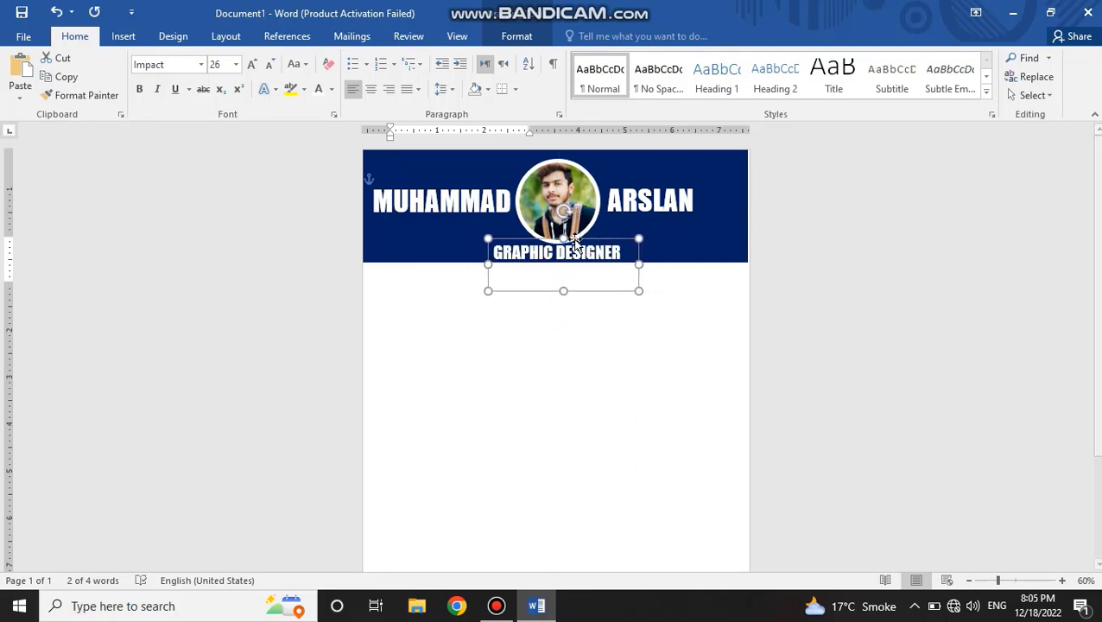
Step: Change the GRAPHIC DESIGNER text to Candara and widen its box leftward so the title fits on one line
left_click(577, 251)
triple_click(584, 253)
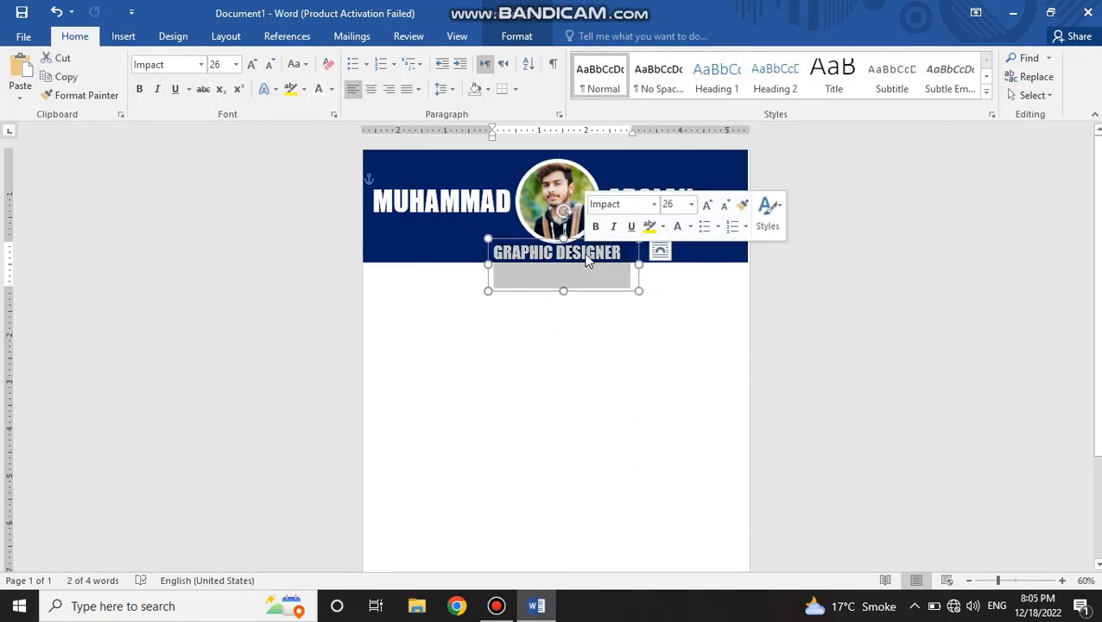
left_click(202, 66)
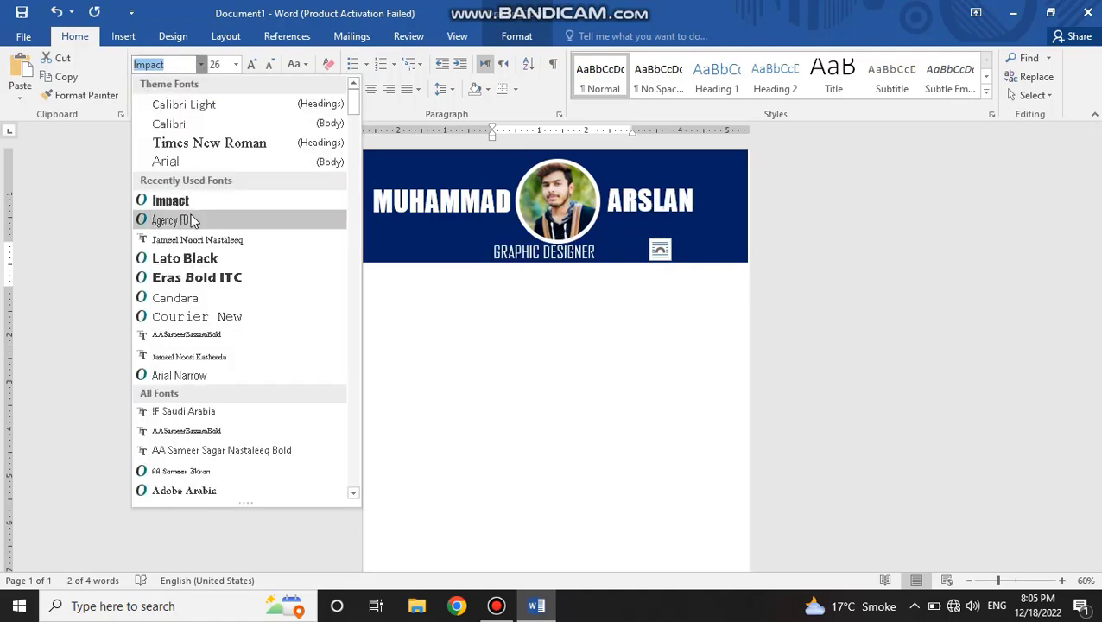
left_click(176, 298)
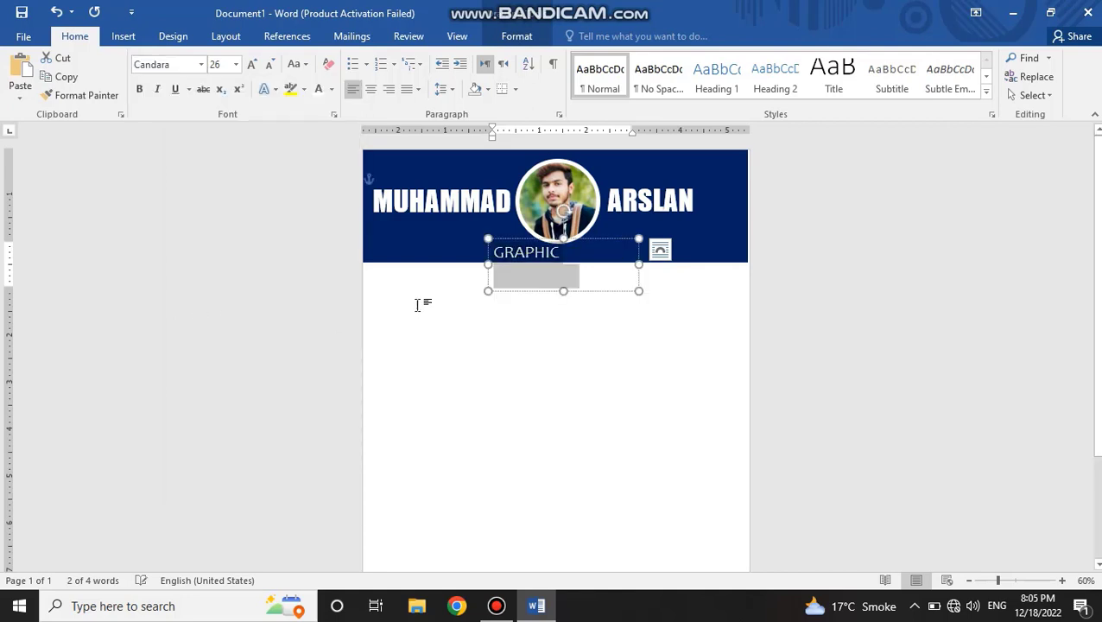
left_click_drag(488, 265, 470, 264)
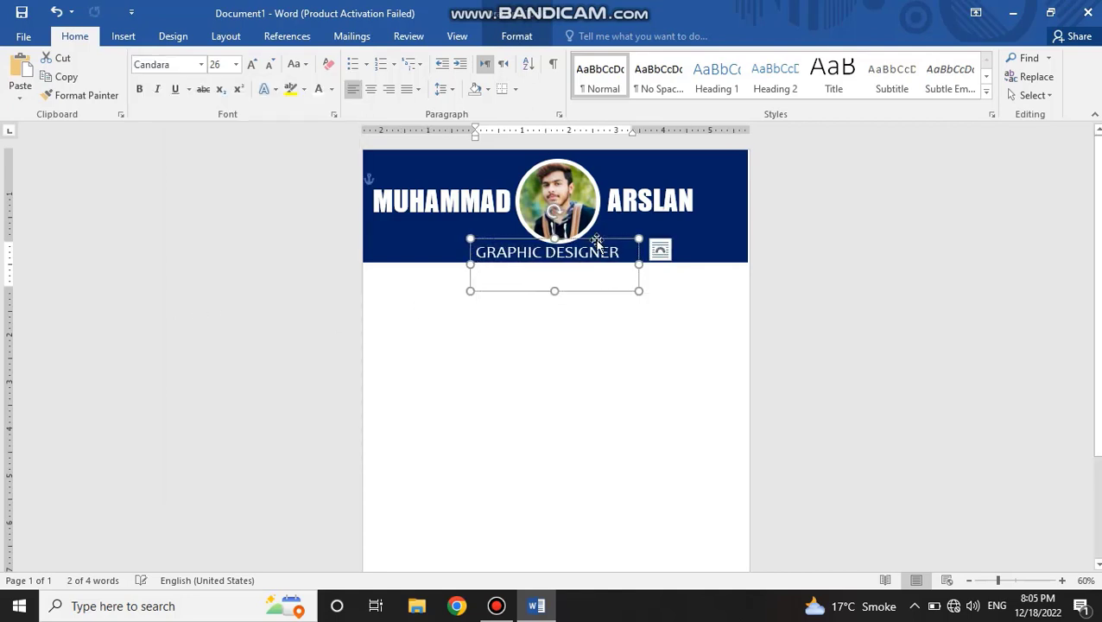
Step: Nudge the GRAPHIC DESIGNER box right to centre it under the photo and shorten its height to about one text line
left_click_drag(598, 239, 607, 239)
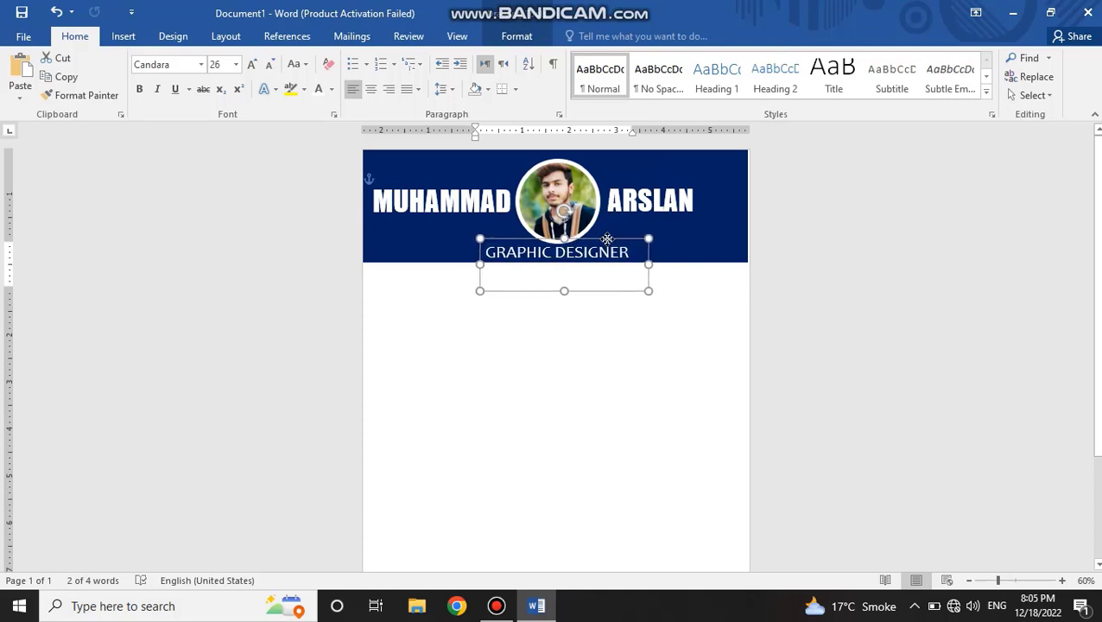
left_click(607, 339)
left_click(581, 251)
left_click_drag(560, 291, 561, 263)
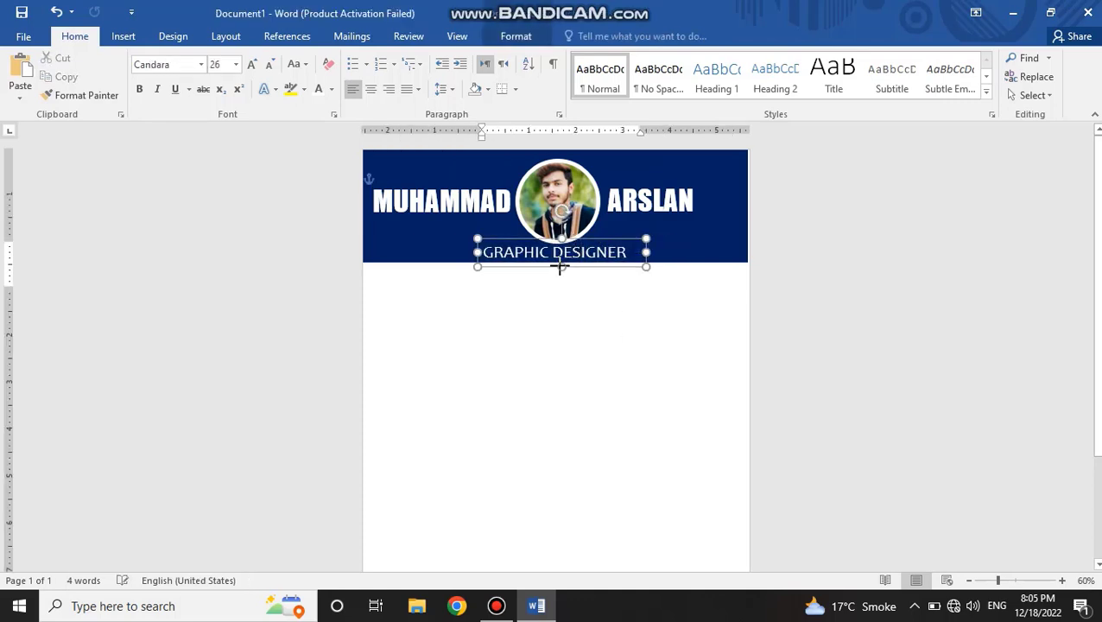
left_click(553, 295)
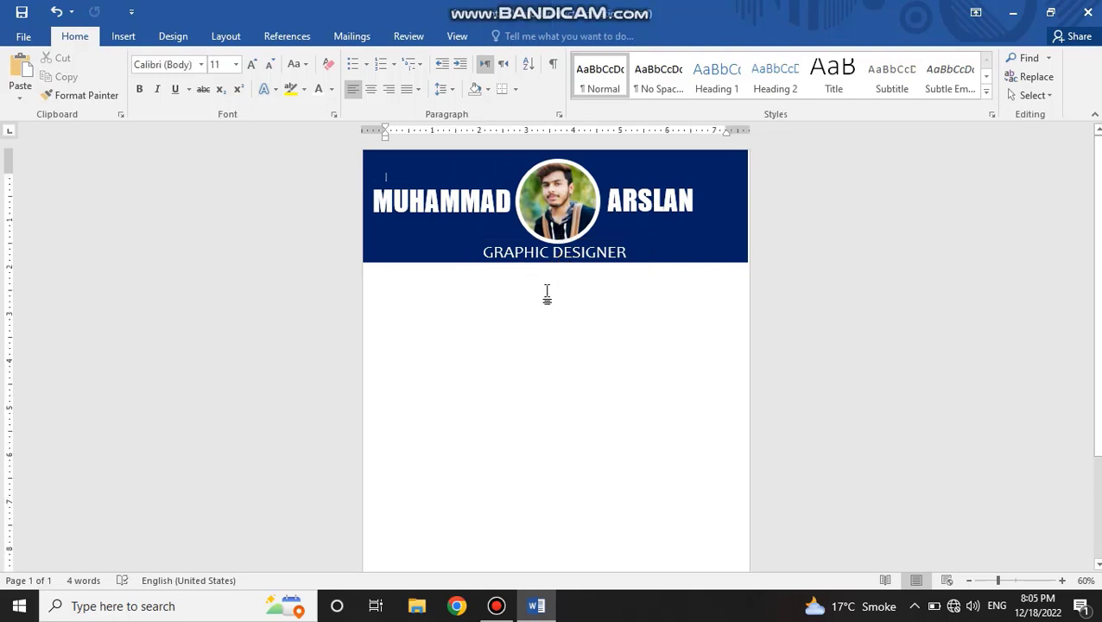
Step: Add a text box about 2.53" wide and 0.69" high below the header band's left part and enter PROFILE
left_click(130, 39)
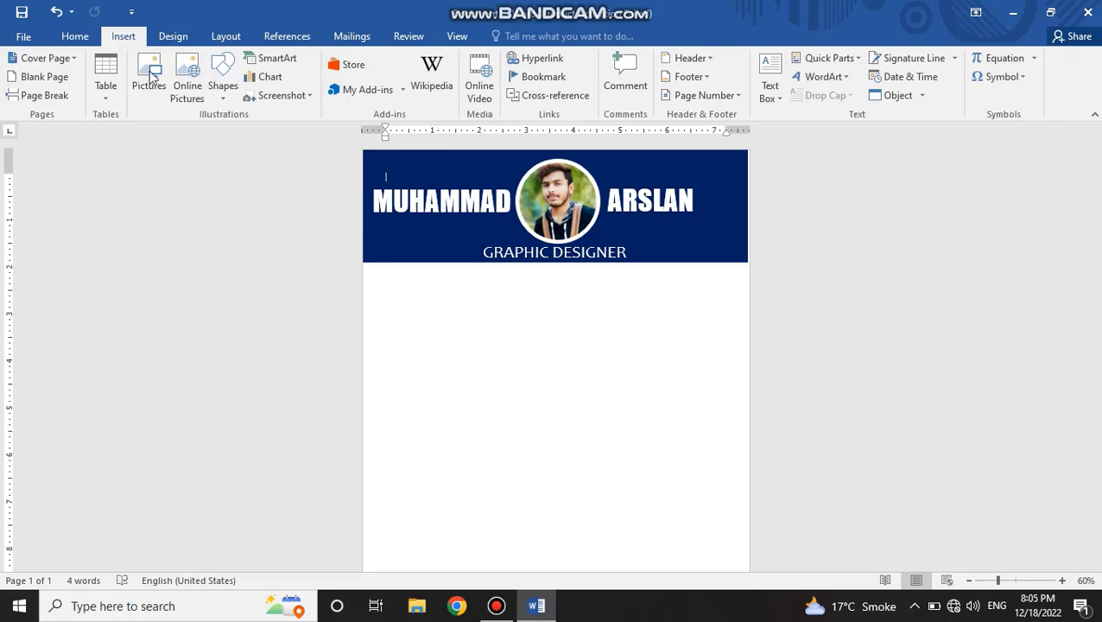
left_click(224, 86)
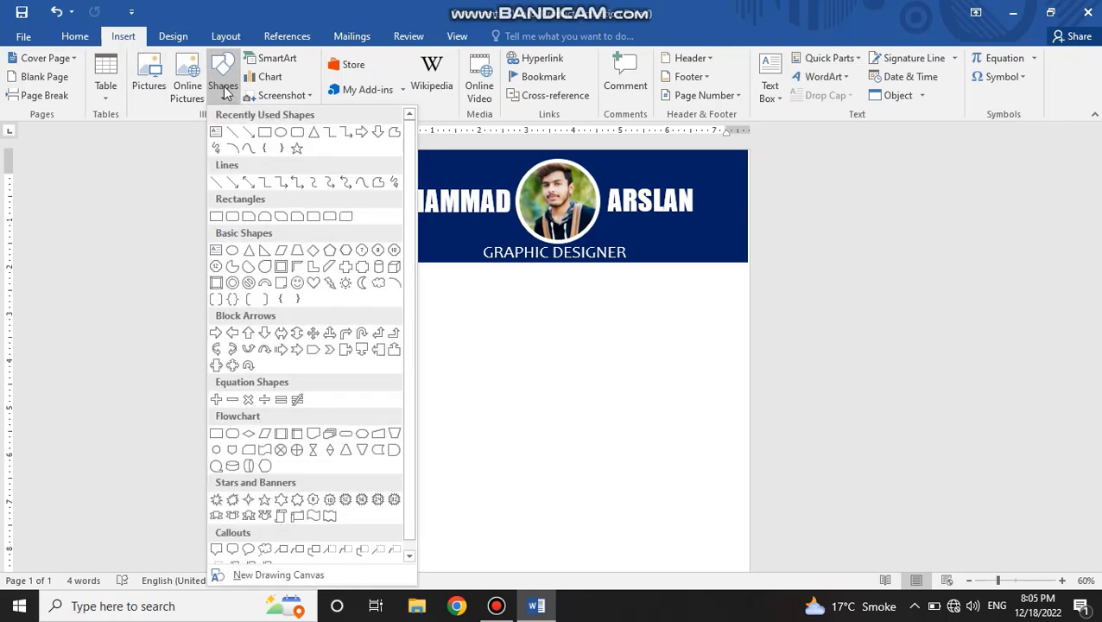
left_click(217, 132)
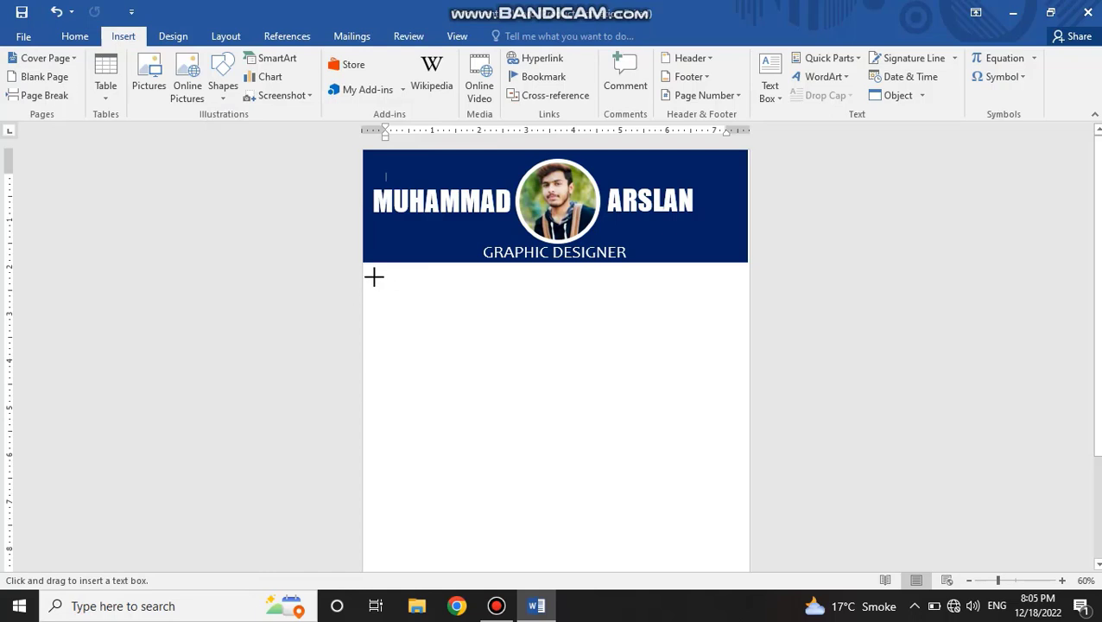
left_click_drag(373, 277, 503, 310)
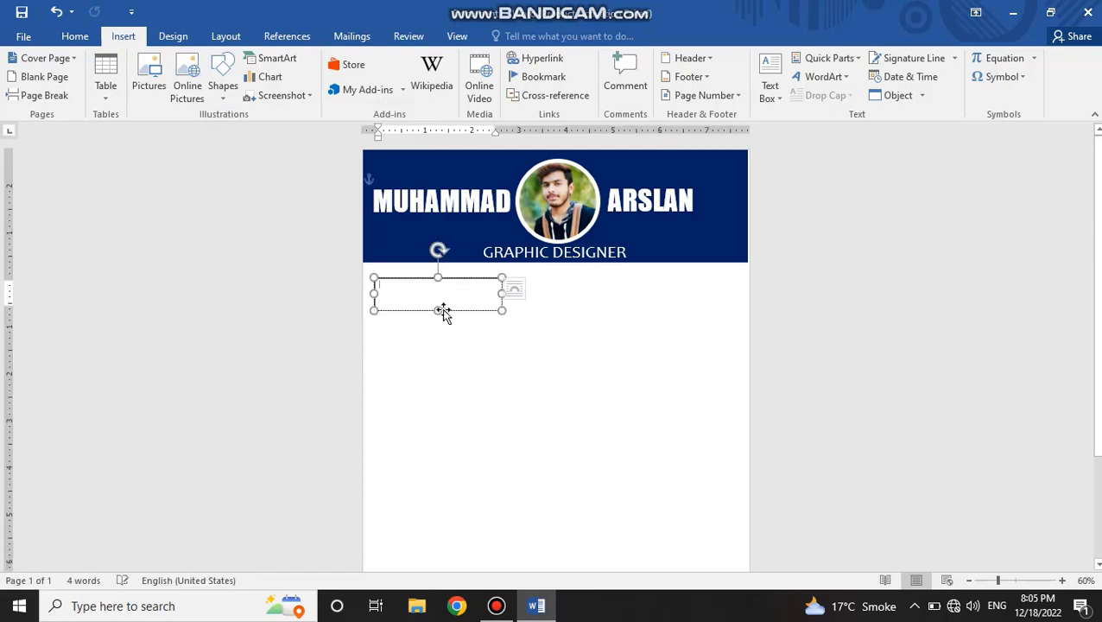
left_click_drag(373, 293, 383, 293)
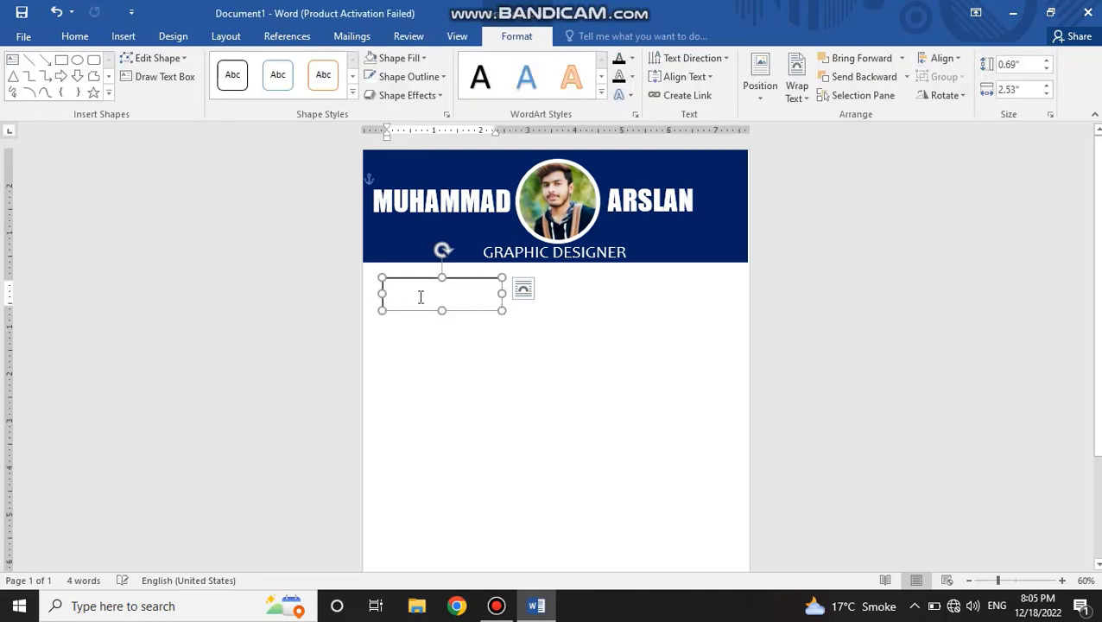
type("PROFIL")
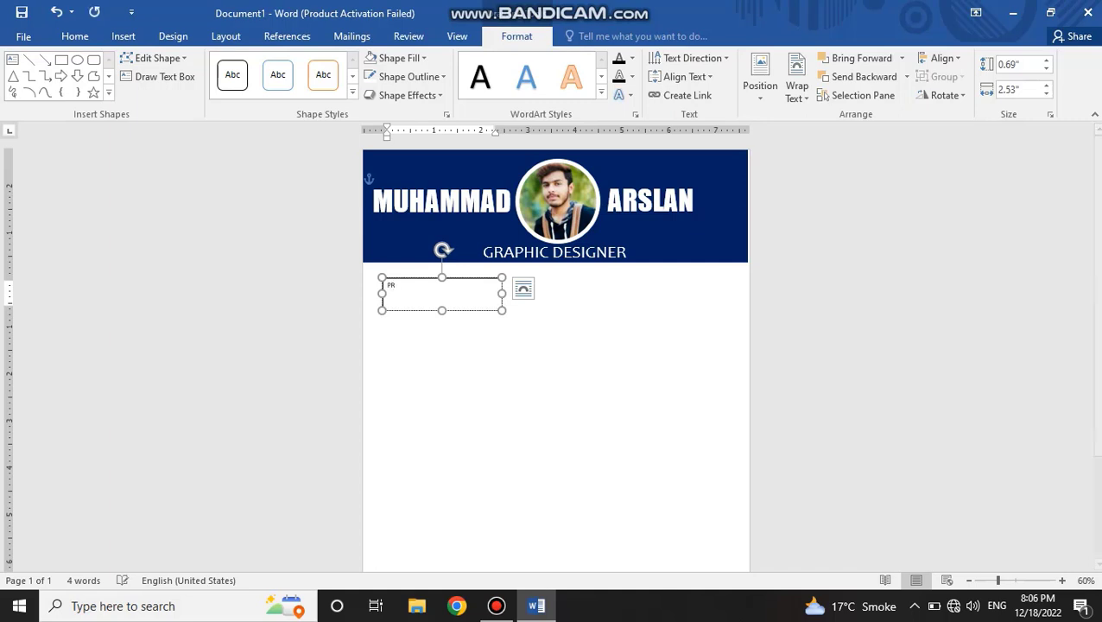
Step: Enlarge the PROFILE text to 24 pt and make it bold
key("ctrl+a")
key("ctrl+shift+period")
key("ctrl+shift+period")
key("ctrl+shift+period")
key("ctrl+shift+period")
key("ctrl+shift+period")
key("ctrl+shift+period")
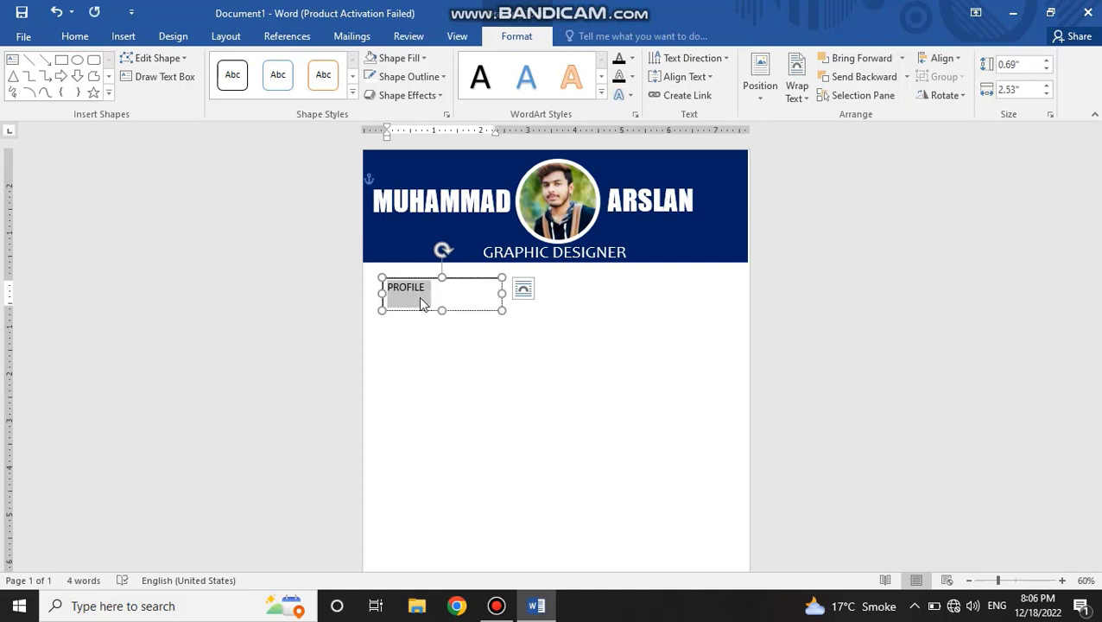
key("ctrl+bracketright")
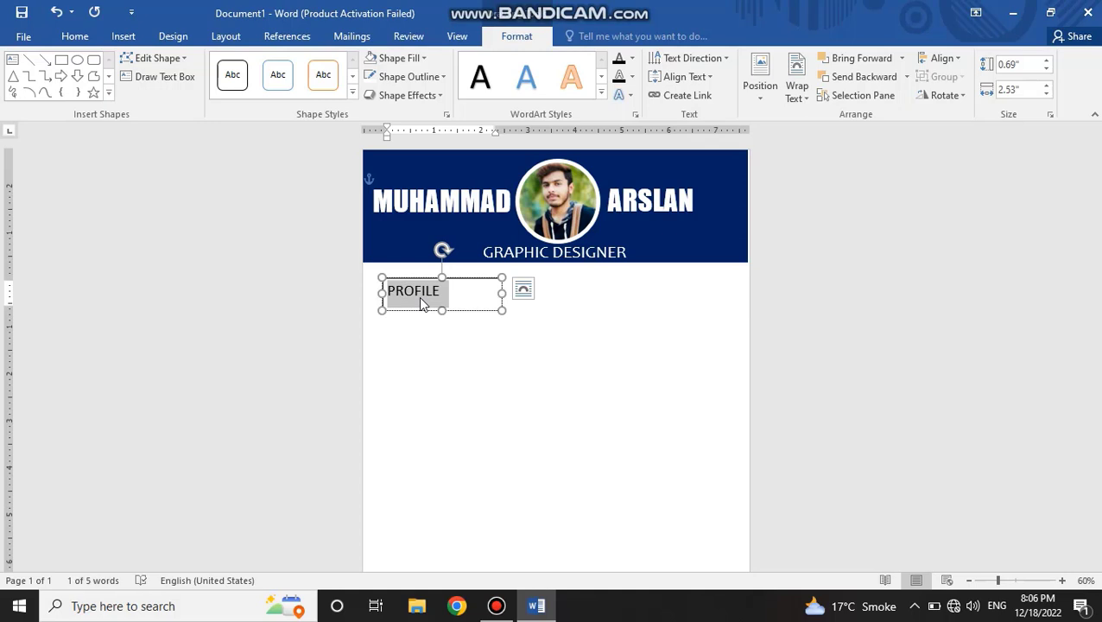
key("ctrl+b")
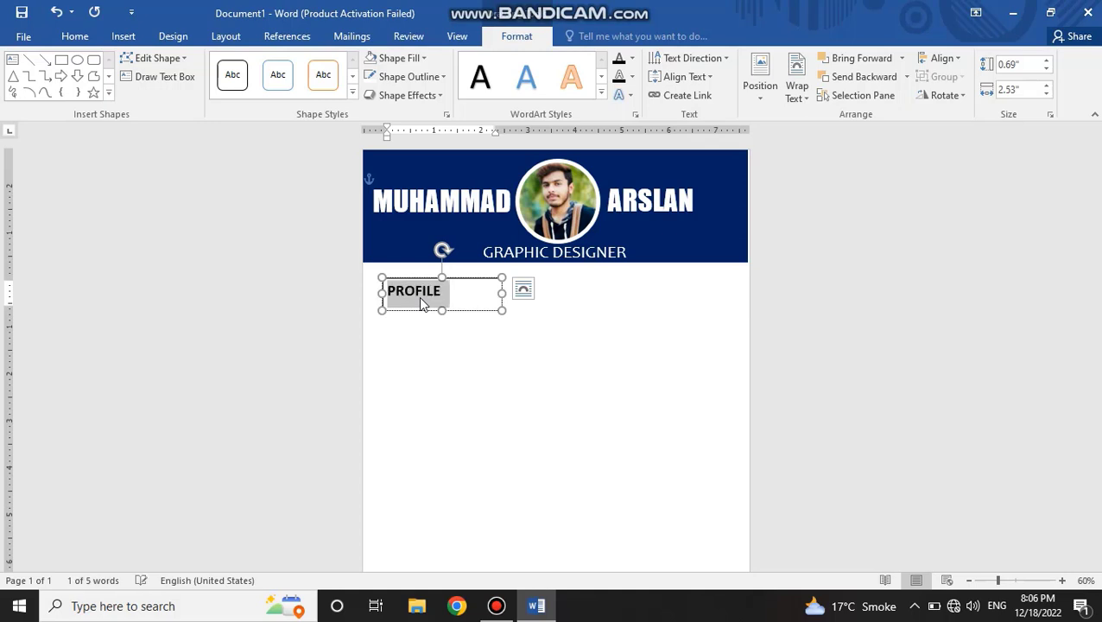
left_click(80, 36)
left_click(460, 278)
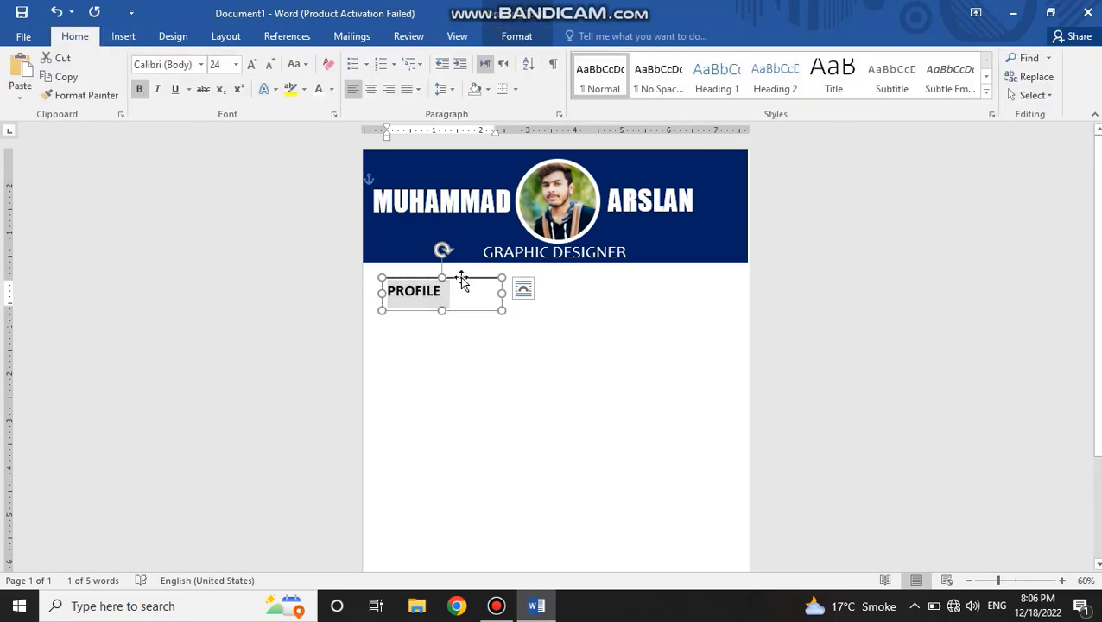
Step: Remove the outline and fill from the PROFILE text box
left_click(515, 37)
left_click(409, 76)
left_click(406, 222)
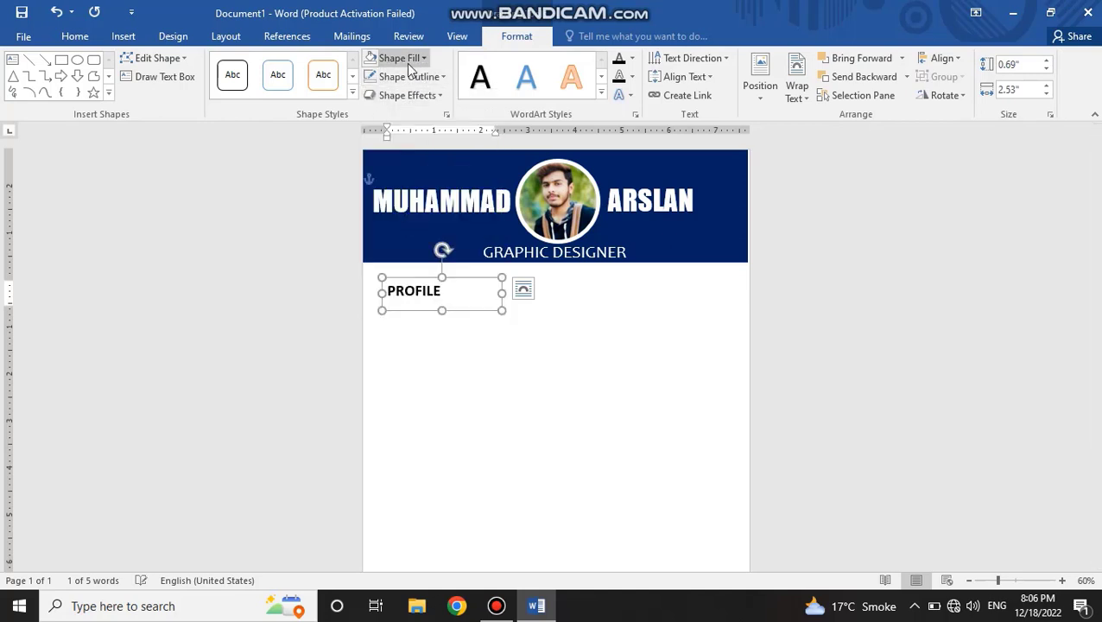
left_click(395, 58)
left_click(412, 206)
left_click(450, 349)
left_click(427, 309)
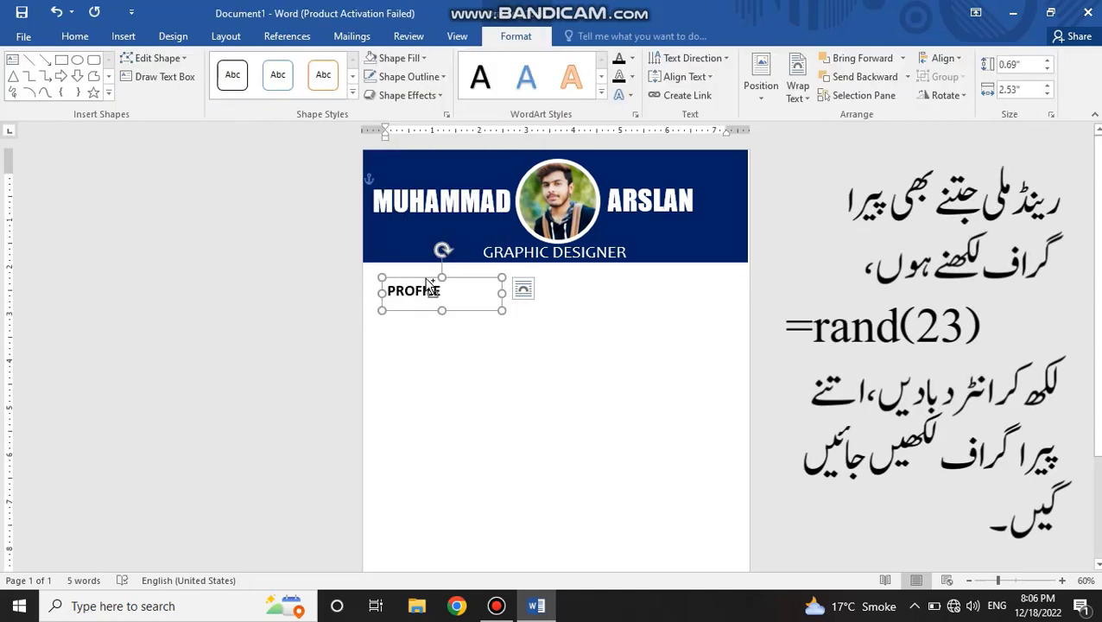
Step: Duplicate the PROFILE box directly beneath the original and enlarge the copy to about 3.57" wide and 2.57" high
key("ctrl+d")
left_click_drag(429, 313, 431, 426)
left_click(426, 319)
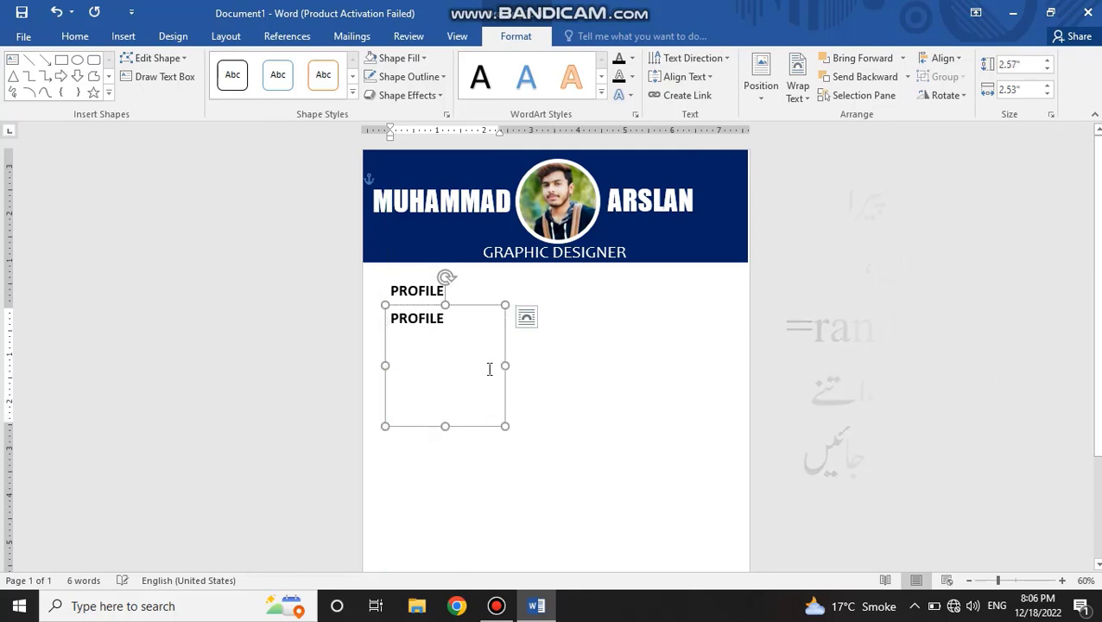
left_click_drag(504, 364, 554, 363)
Step: Replace the duplicated box's text with one paragraph of sample text generated by =rand(1)
key("ctrl+a")
type("=")
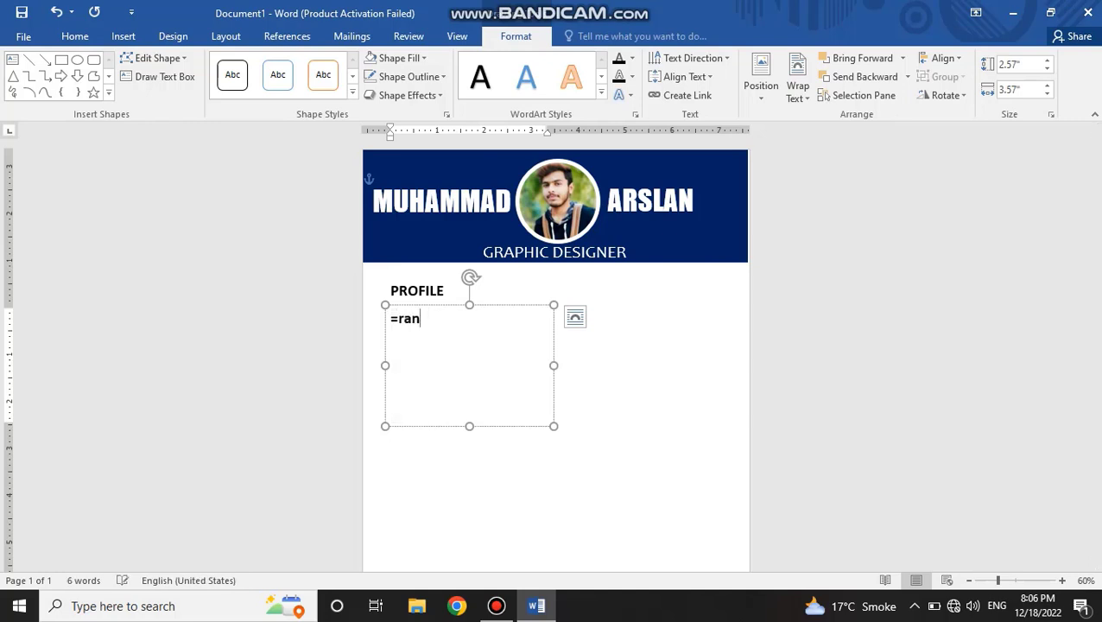
type("rand(1)")
key("Return")
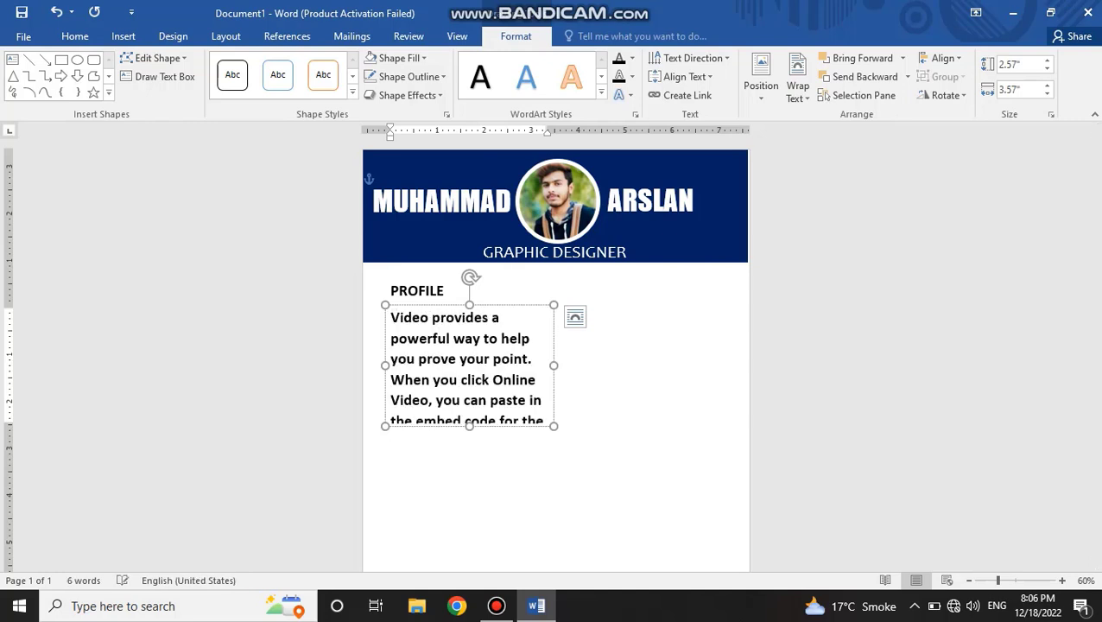
Step: Reduce the sample paragraph to 15 pt, remove its bold formatting and justify it
key("ctrl+a")
key("ctrl+shift+comma")
key("ctrl+shift+comma")
key("ctrl+shift+comma")
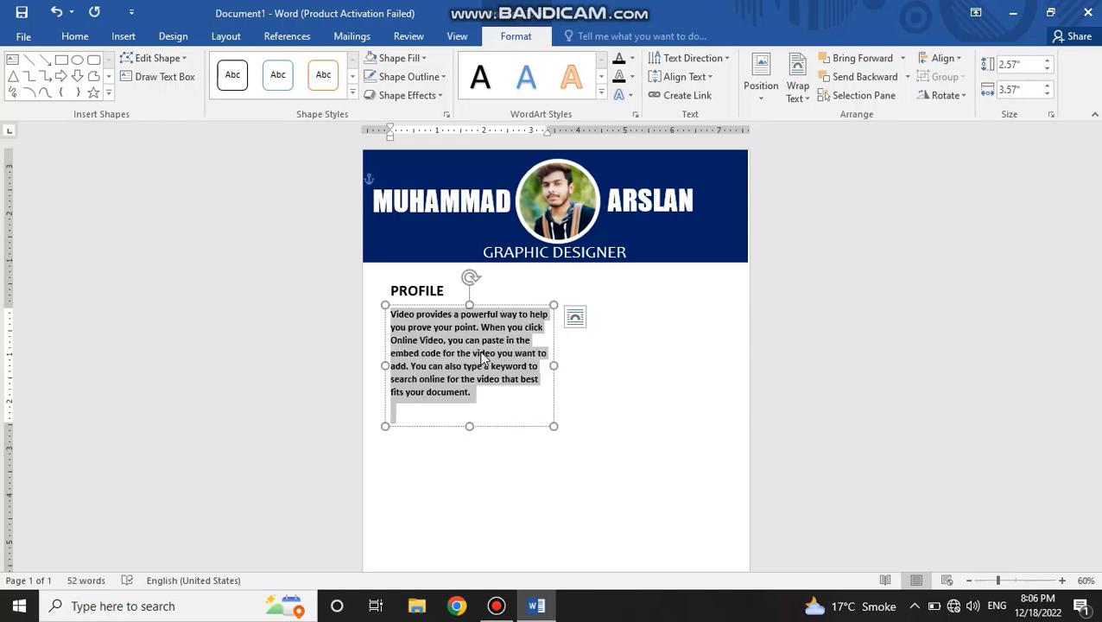
key("ctrl+b")
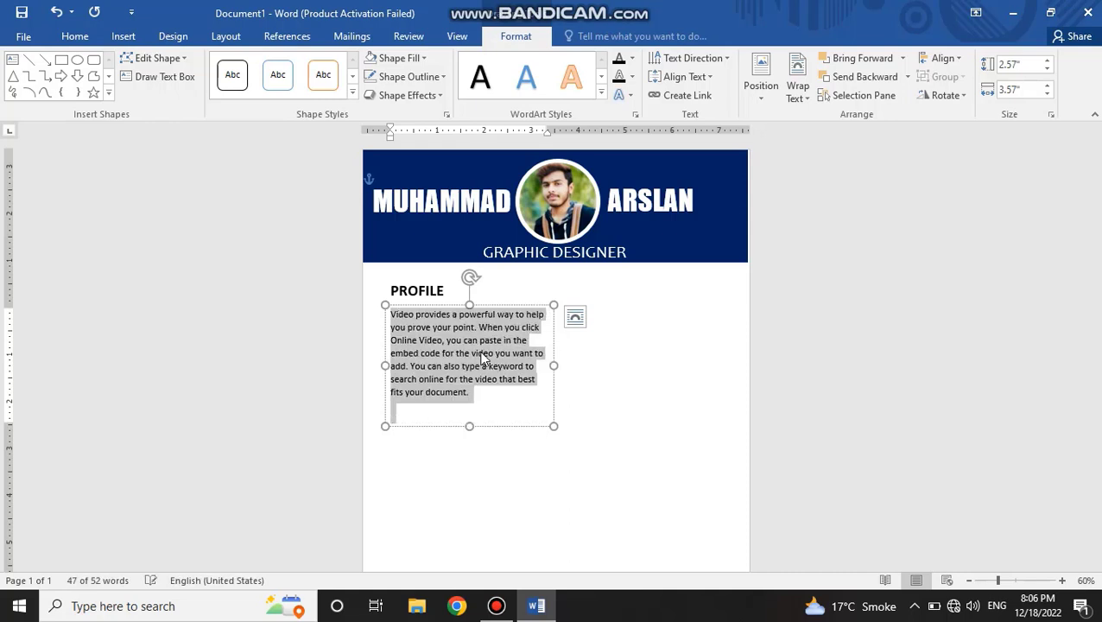
key("ctrl+j")
left_click(482, 395)
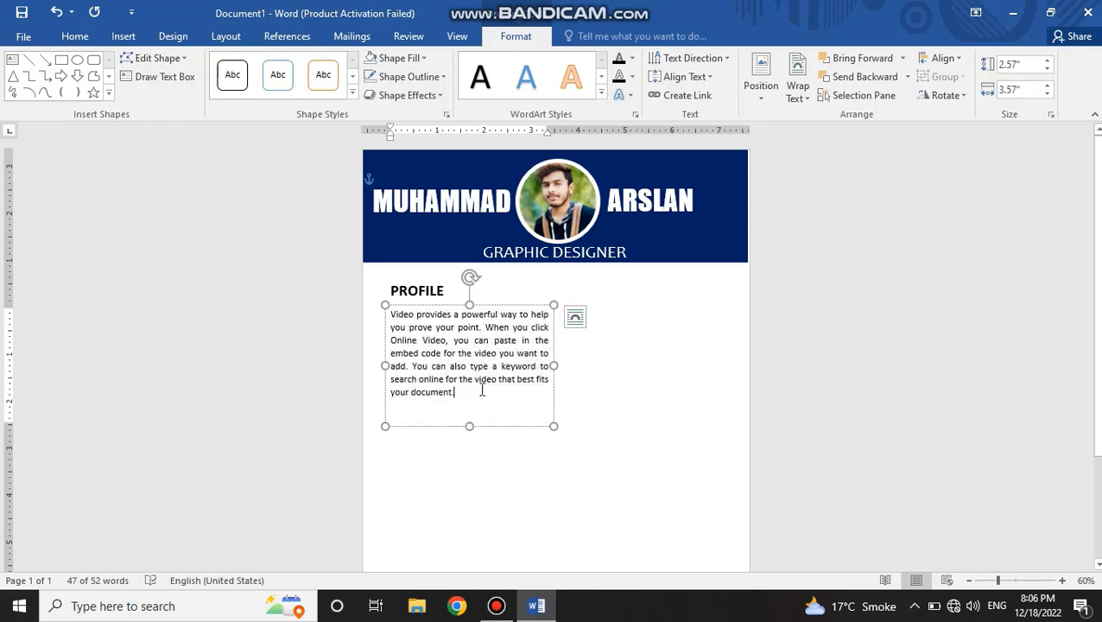
Step: Widen the sample paragraph box to about 3.69" and shorten its height to fit the text
left_click_drag(558, 367, 560, 367)
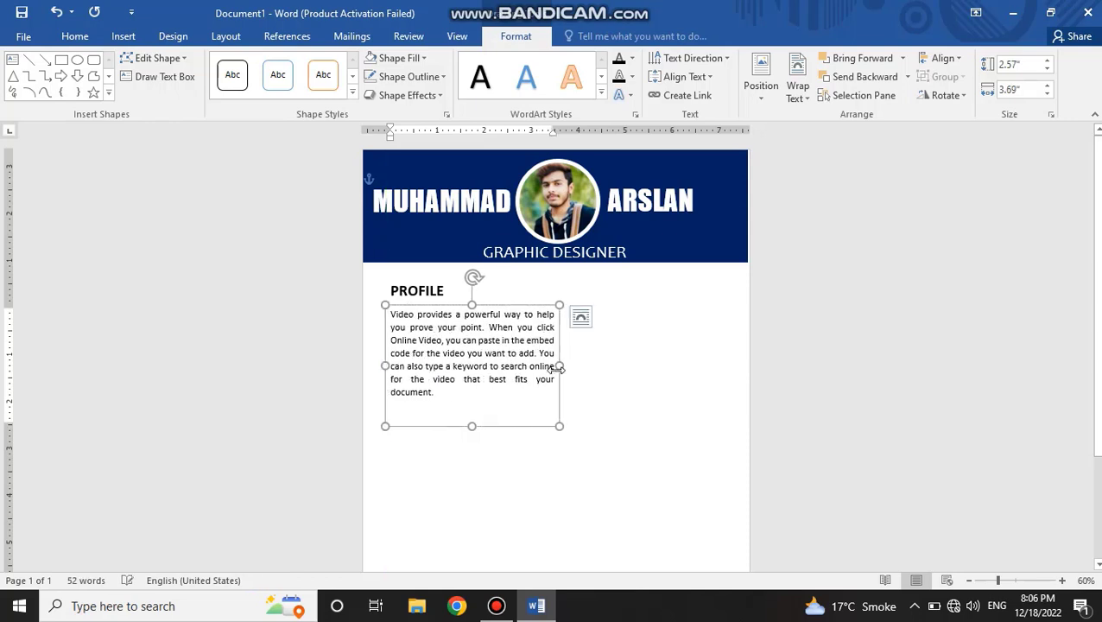
left_click_drag(474, 426, 472, 401)
left_click(472, 405)
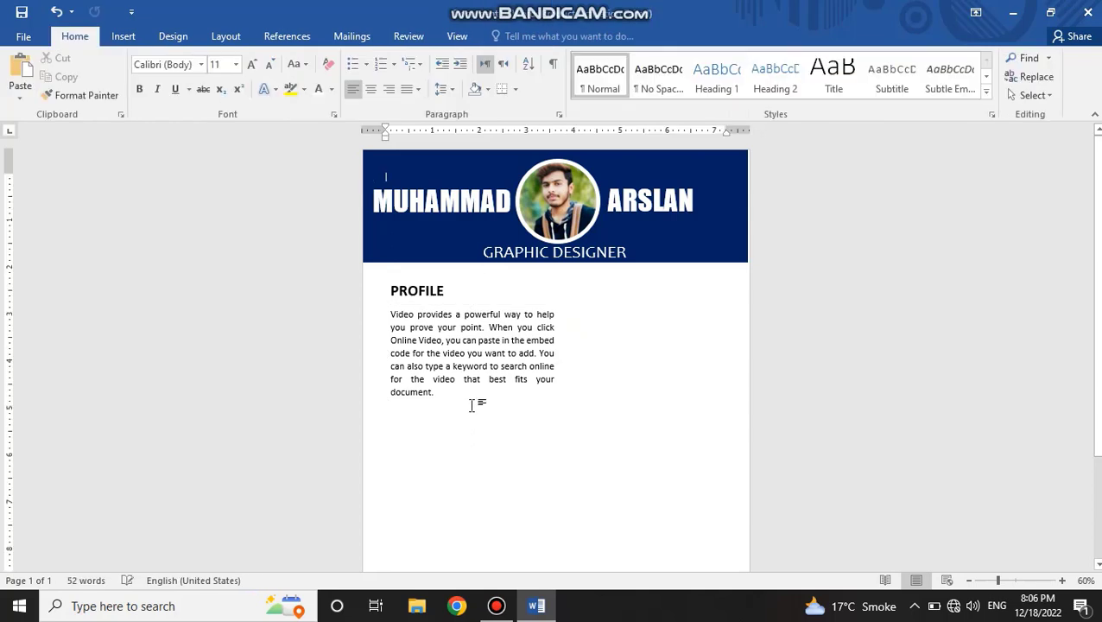
Step: Copy the PROFILE heading box below the sample paragraph and change the copy's text to CAREER
scroll(472, 405, "down", 1)
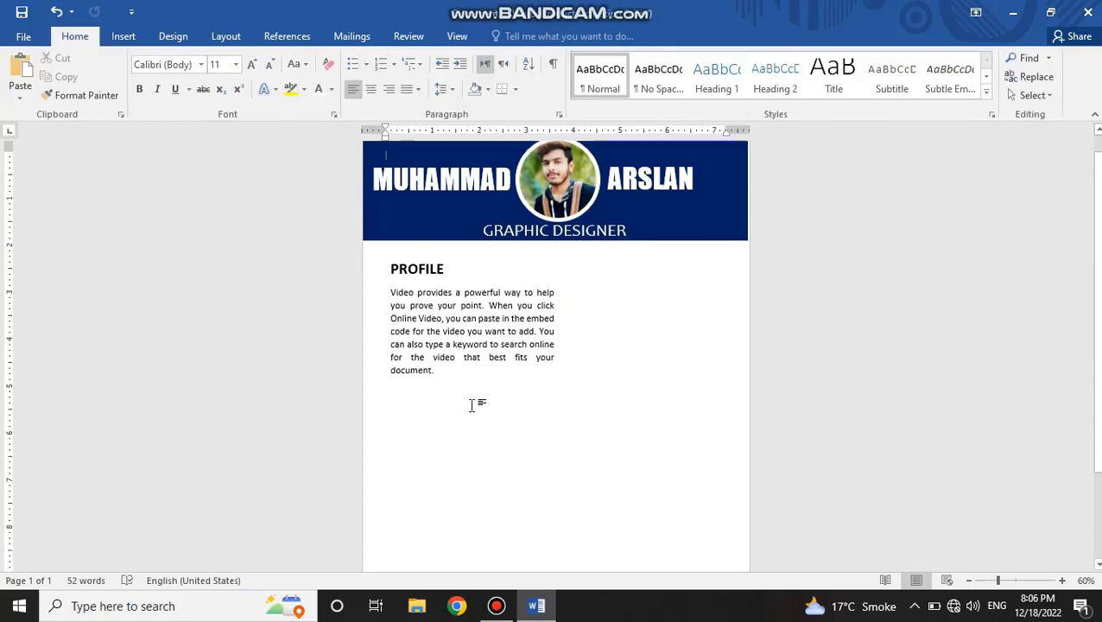
left_click(381, 301)
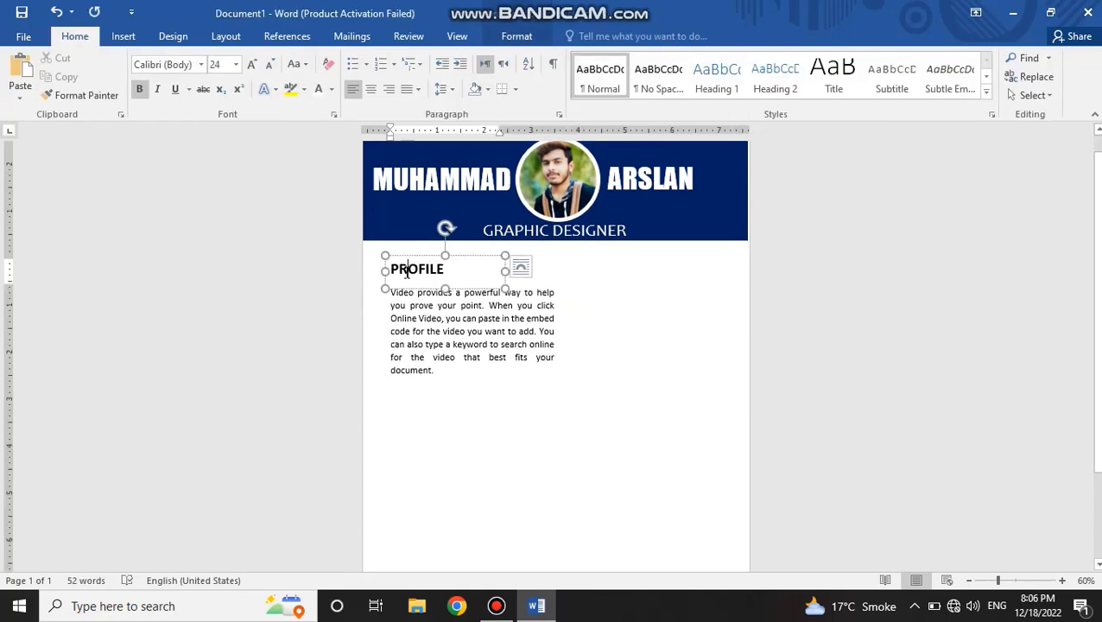
double_click(406, 269)
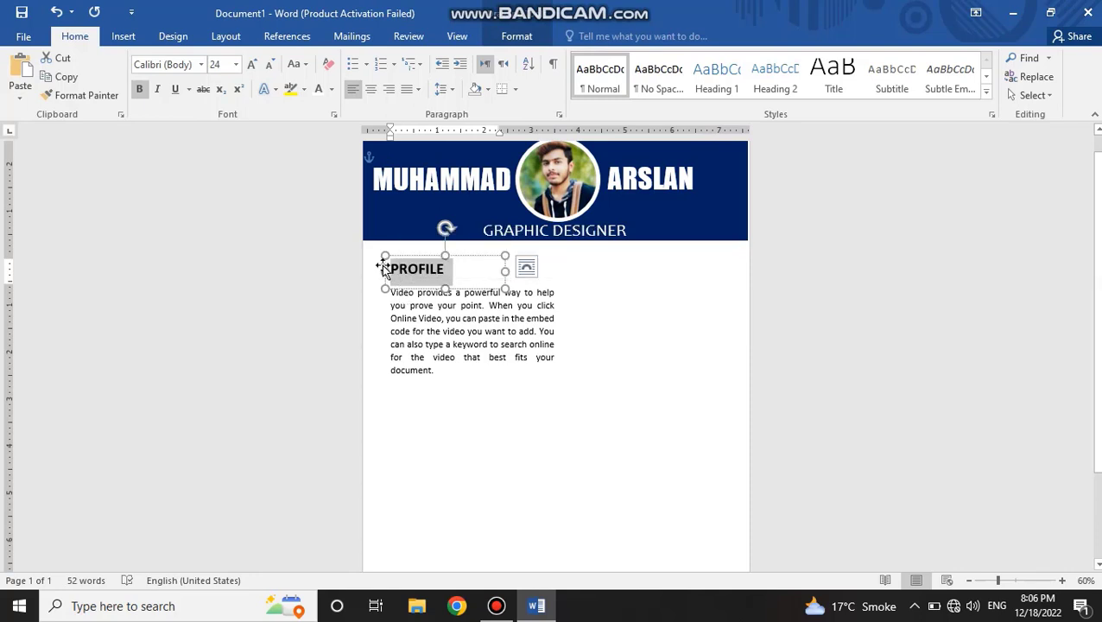
left_click_drag(414, 266, 406, 373)
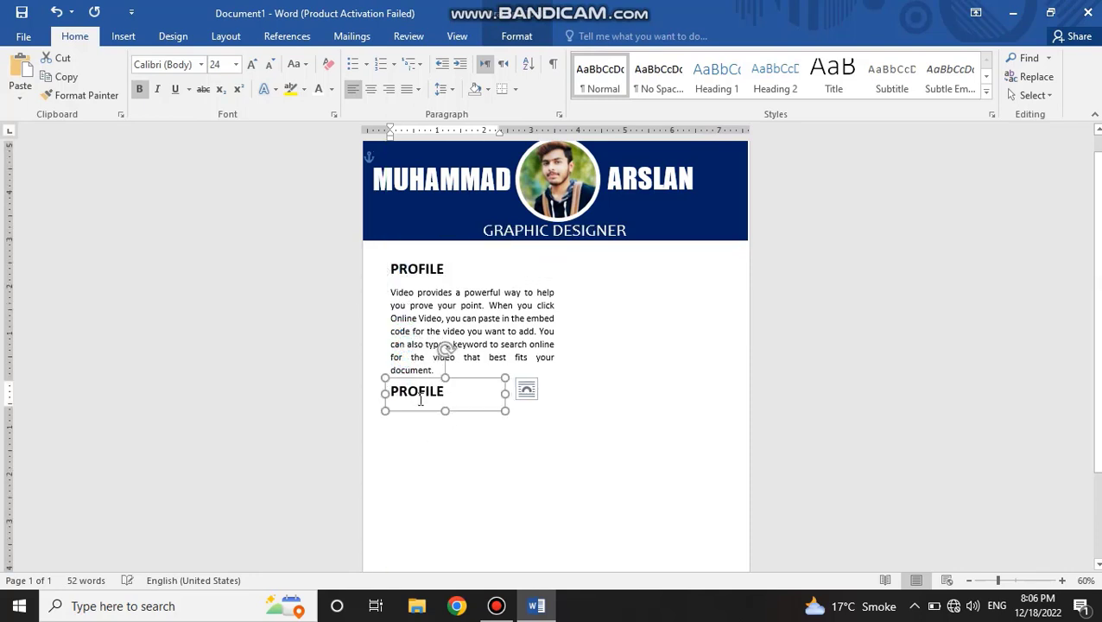
double_click(417, 395)
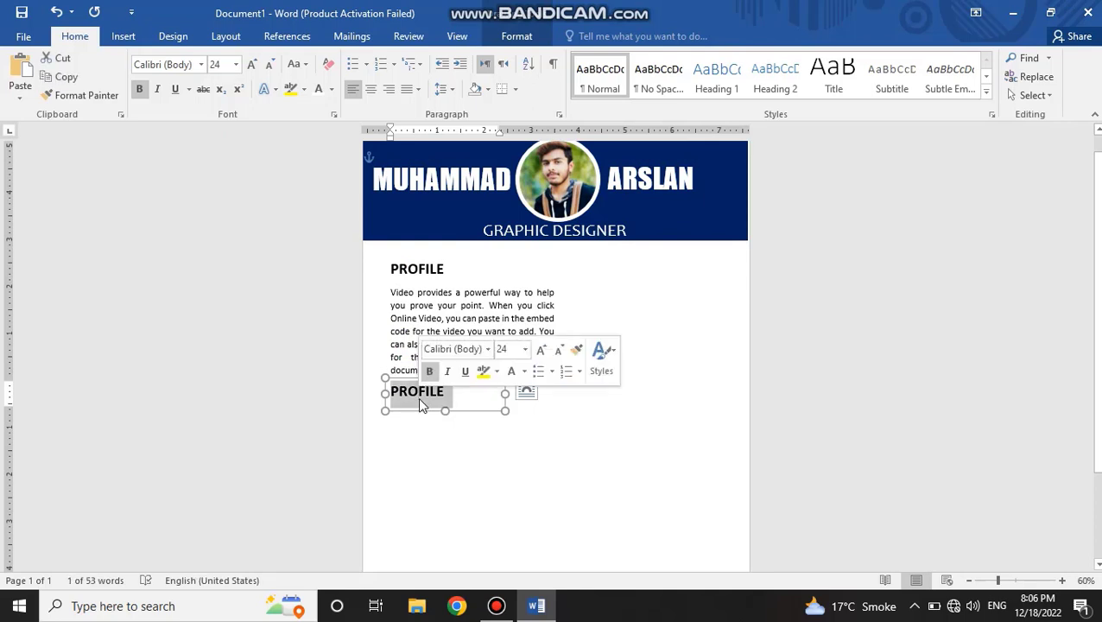
key("BackSpace")
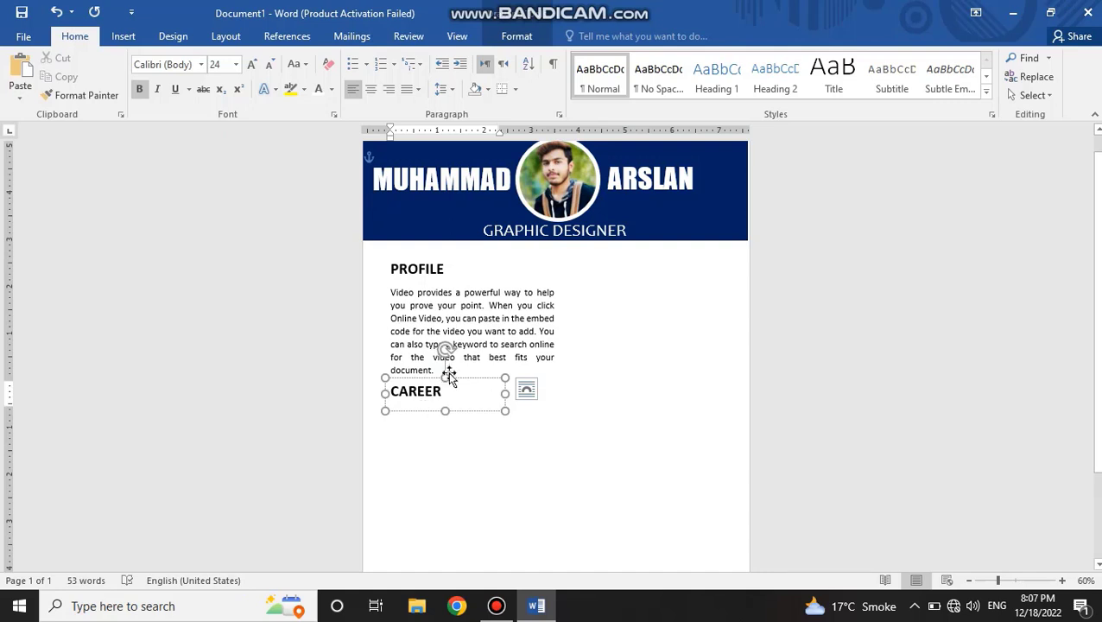
Step: Copy the sample paragraph box beneath the CAREER heading and extend the copy's lower edge to near the page bottom
left_click(472, 358)
left_click_drag(439, 287, 434, 402)
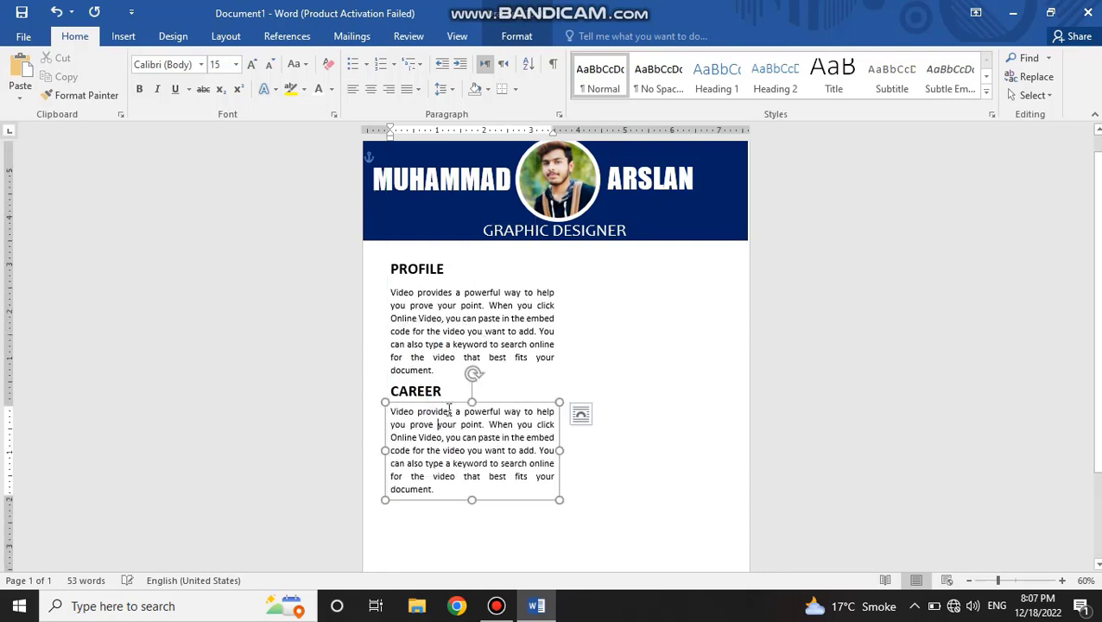
scroll(441, 393, "down", 3)
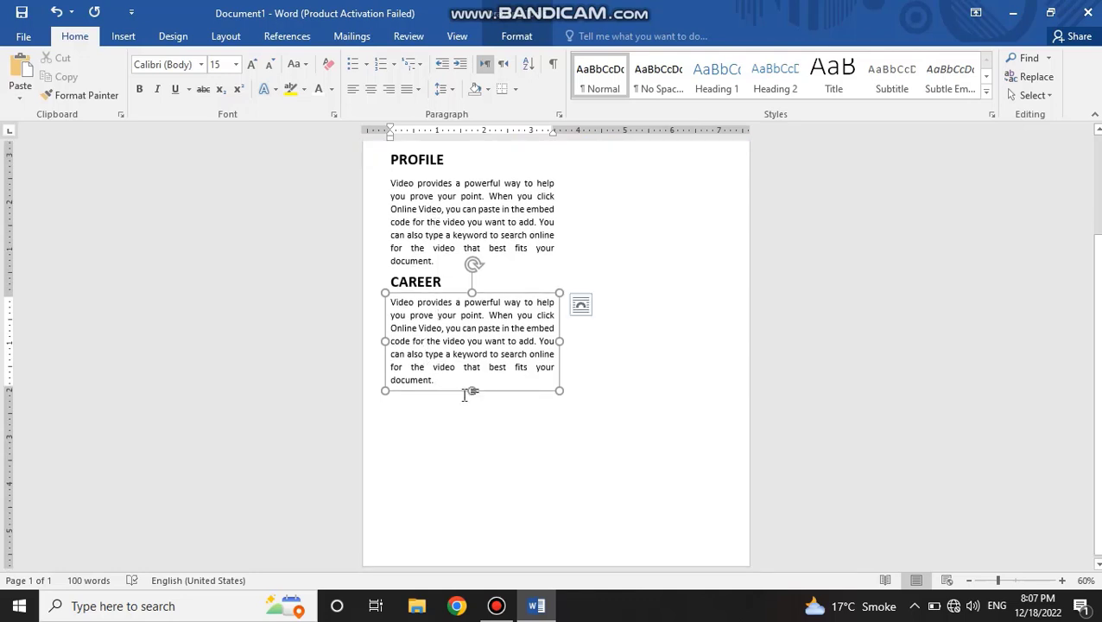
left_click_drag(472, 391, 456, 532)
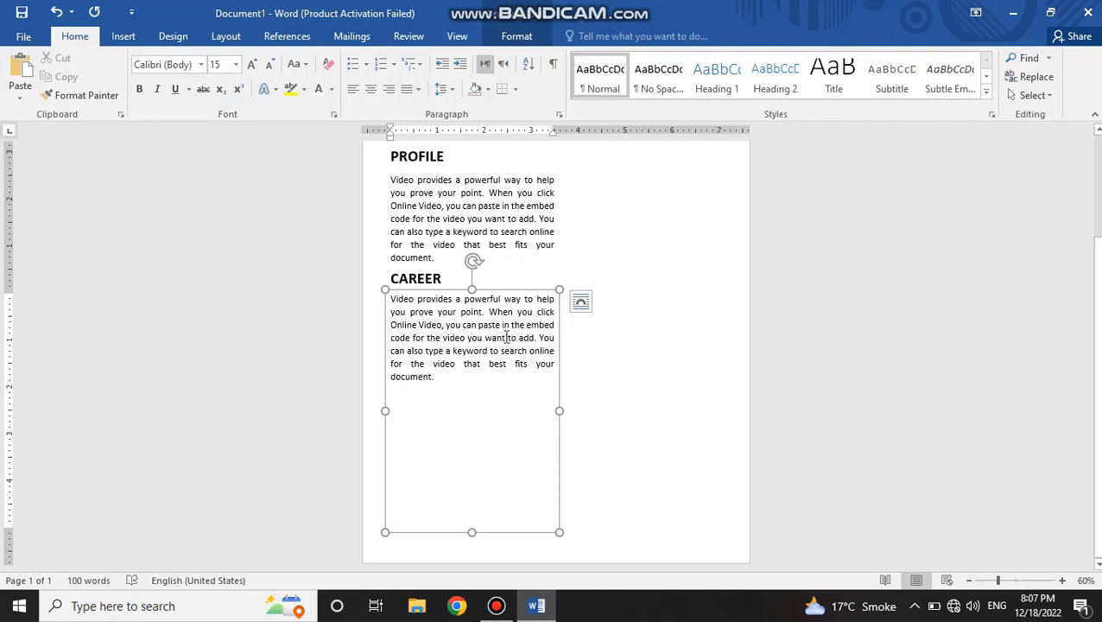
Step: Split the CAREER paragraph before "You can also type", leaving one blank line between the two parts
key("Return")
key("Return")
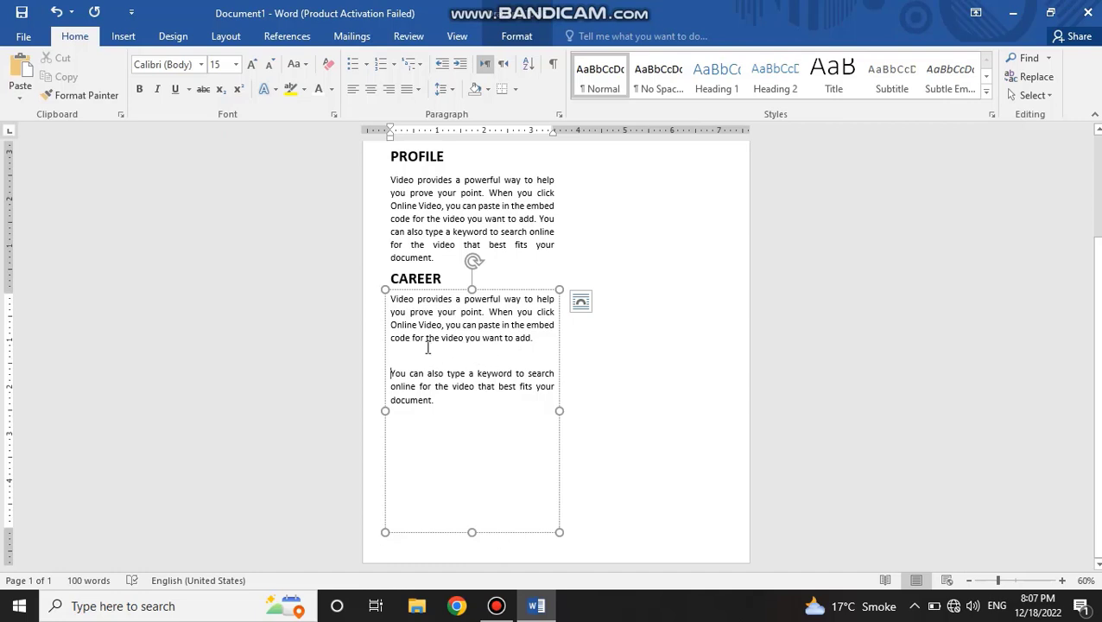
Step: Try to indent the first CAREER paragraph and remove the indent again
key("Tab")
key("Tab")
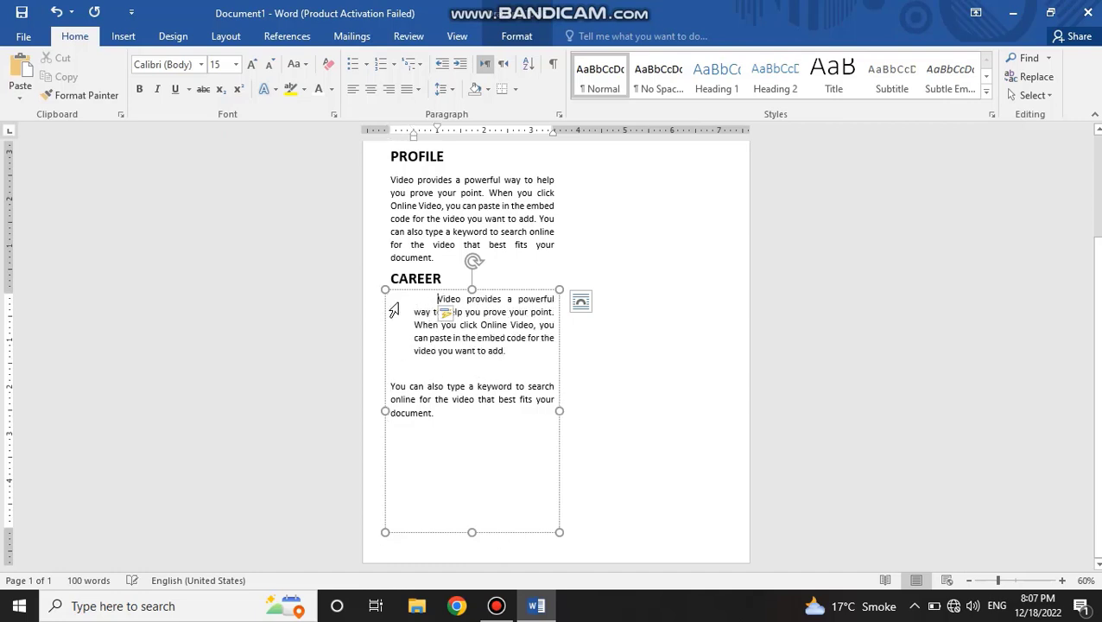
left_click(445, 313)
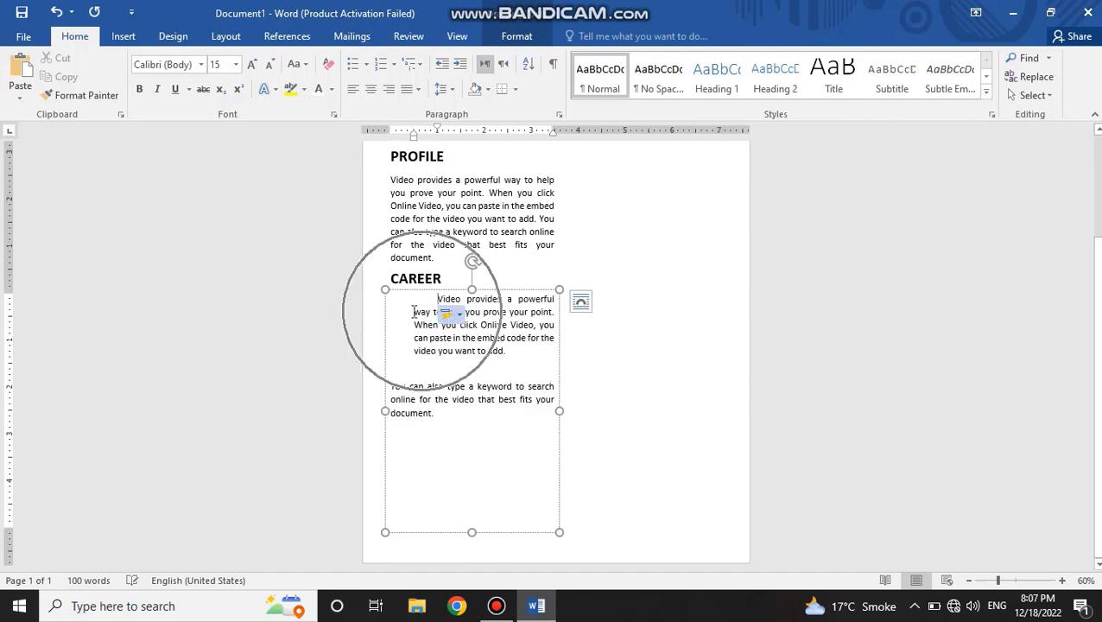
left_click(402, 306)
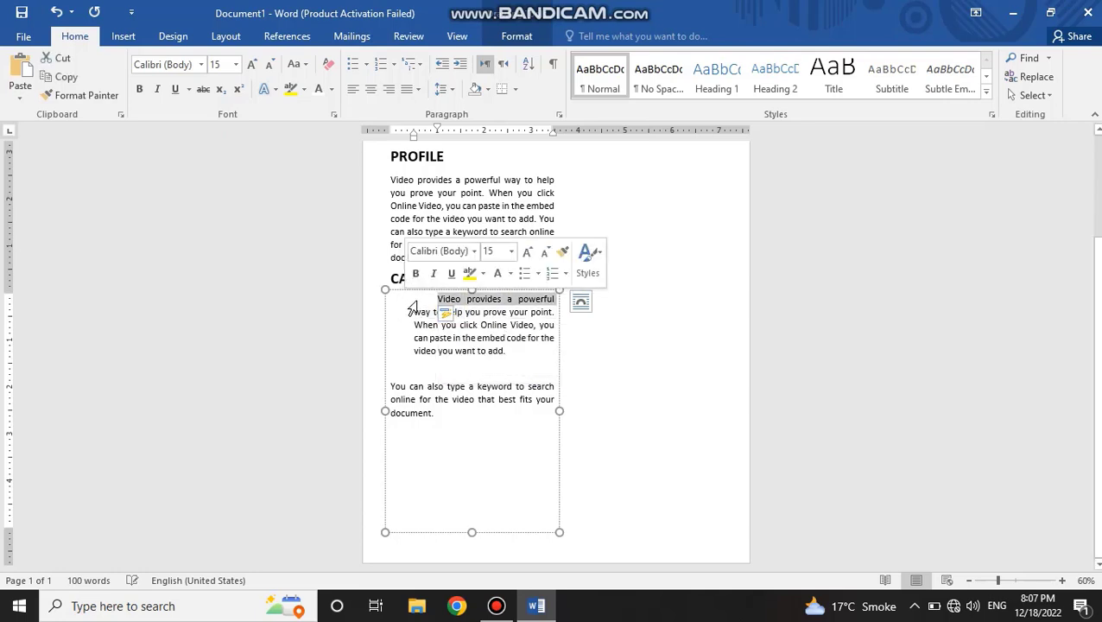
left_click(440, 300)
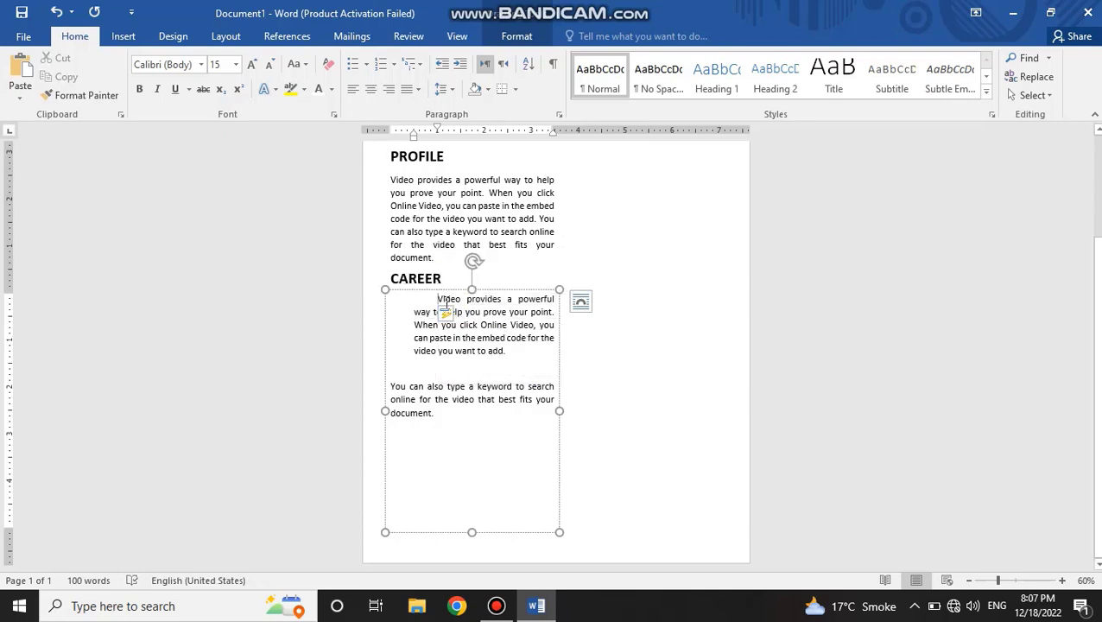
key("BackSpace")
key("BackSpace")
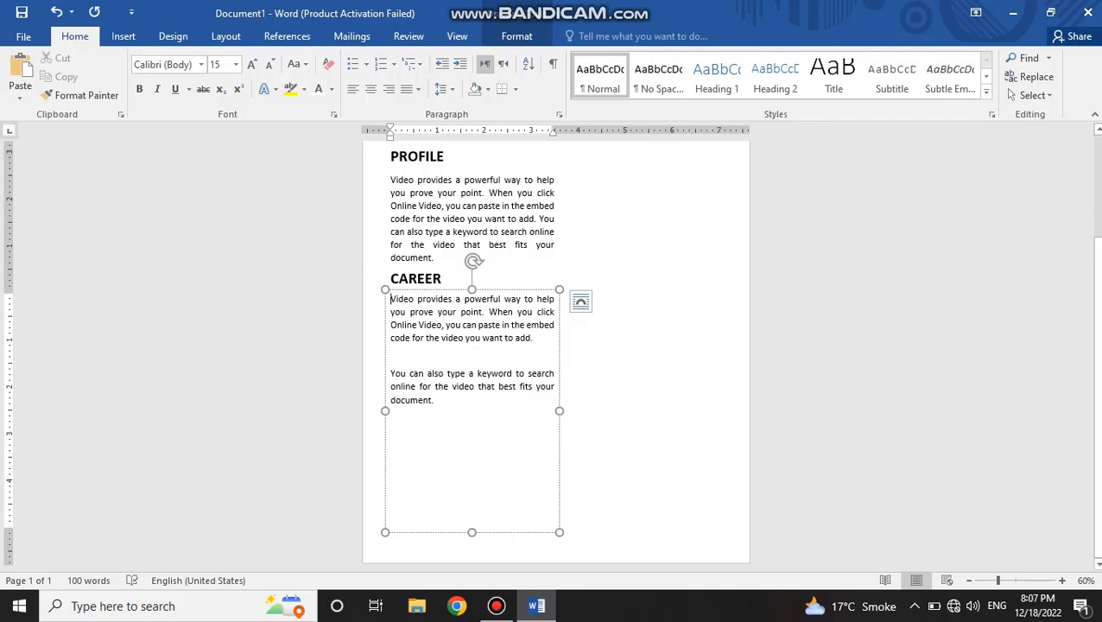
Step: Begin the first CAREER paragraph with "2018-" and the second with "2019-", each followed by a tab space
type("201")
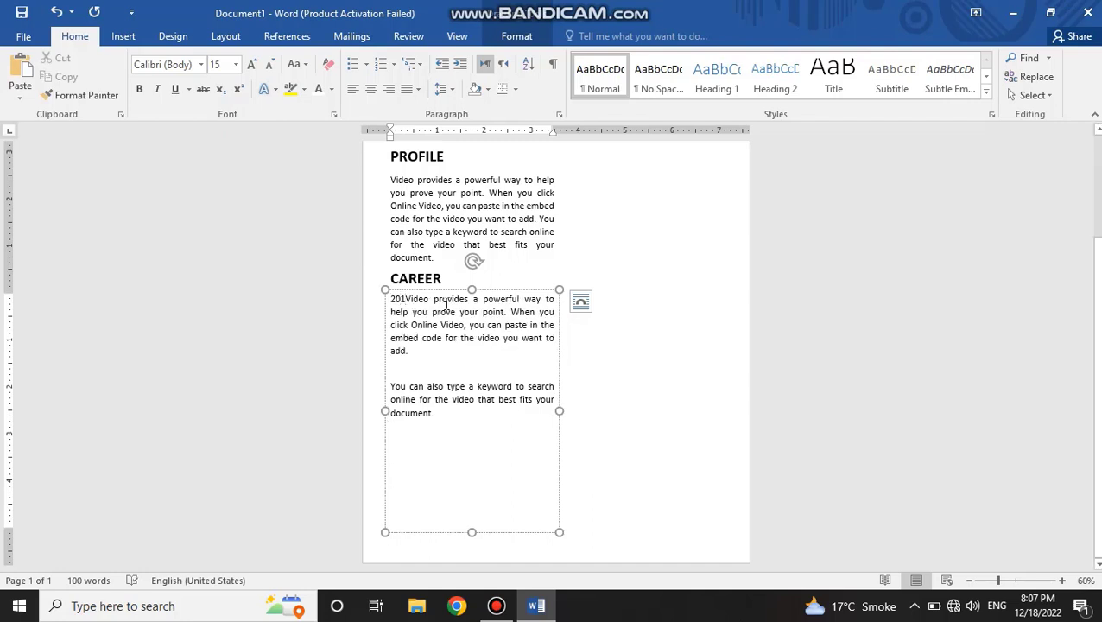
type("8")
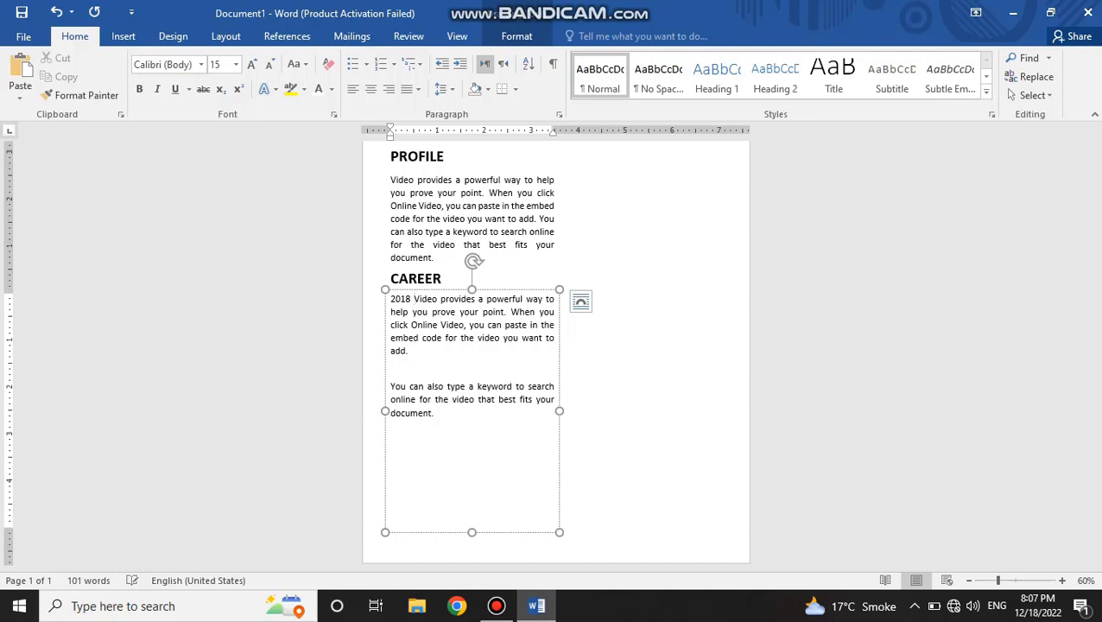
key("Tab")
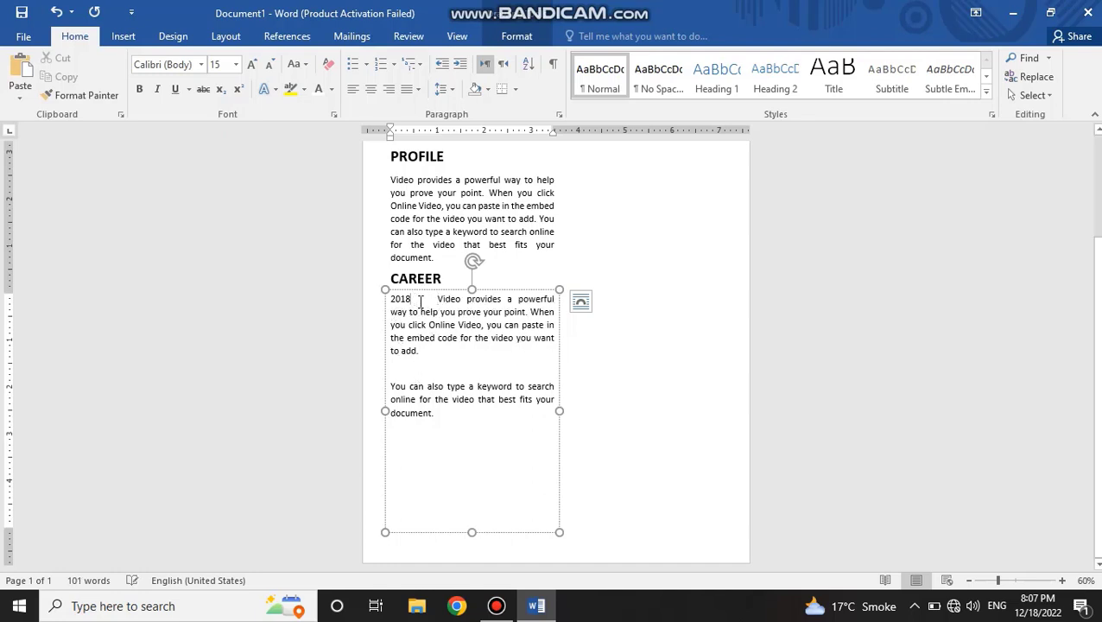
left_click(393, 386)
type("2019-")
key("Tab")
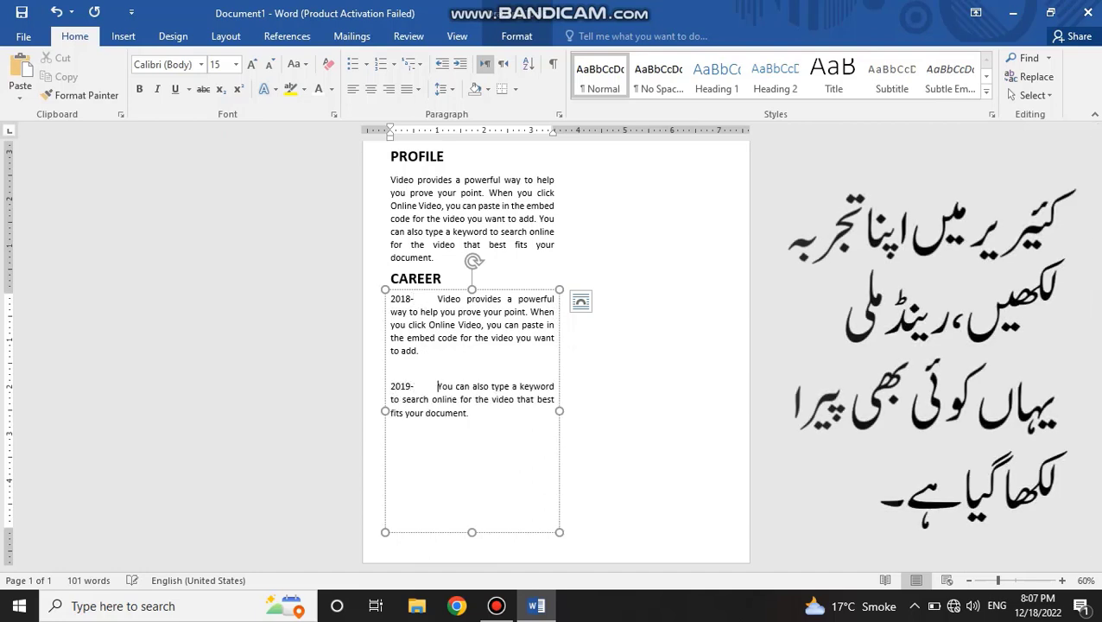
Step: Duplicate the 2019 entry below itself after a blank line and change the copy's year to 2020
left_click_drag(474, 420, 391, 385)
key("ctrl+c")
left_click(415, 440)
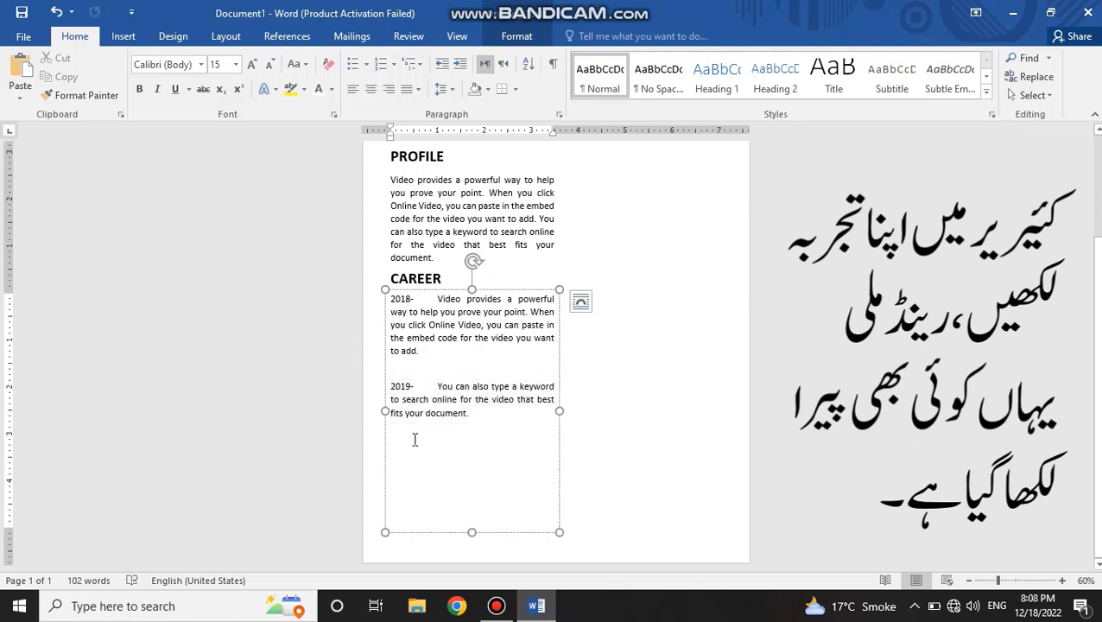
key("ctrl+v")
key("Return")
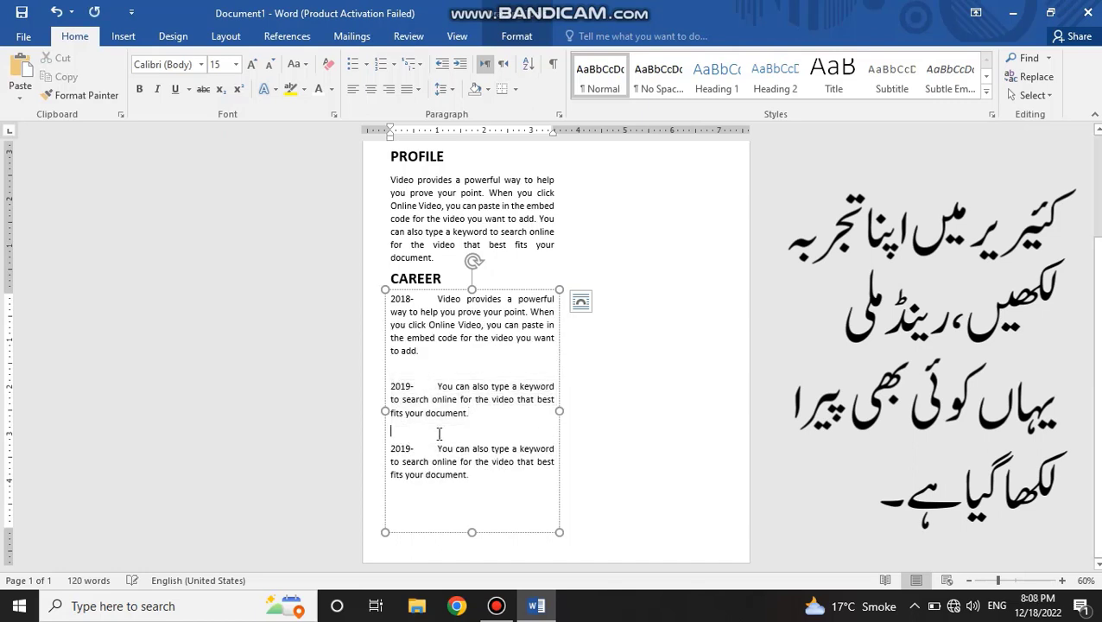
left_click_drag(410, 450, 402, 456)
type("20")
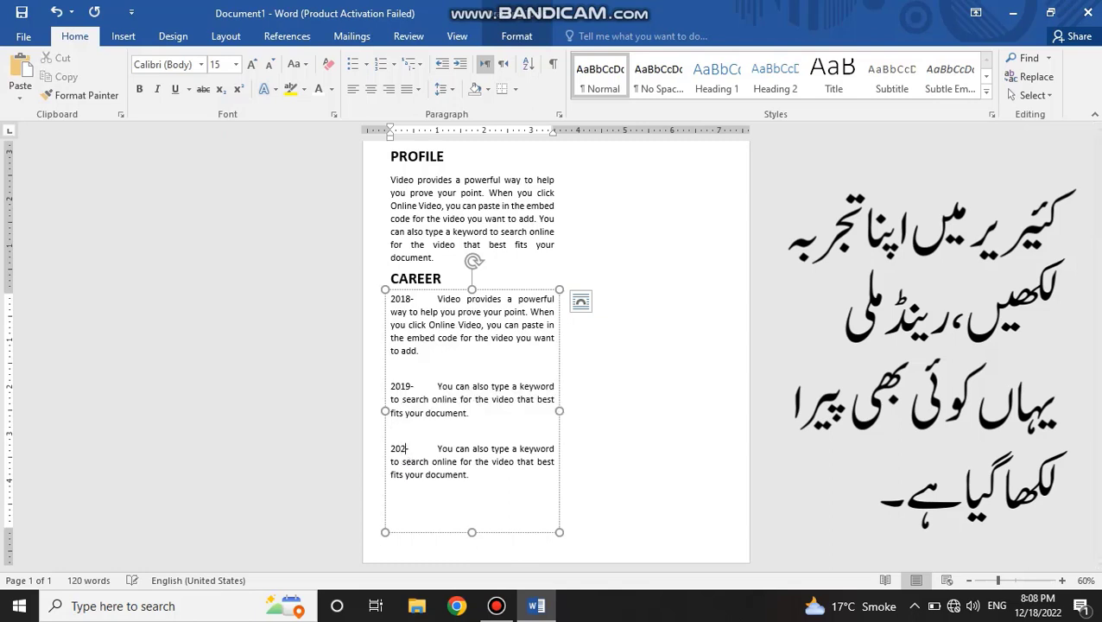
Step: Paste another copy of the 2019 entry below the 2020 entry, separated by a blank line
left_click(475, 522)
key("ctrl+v")
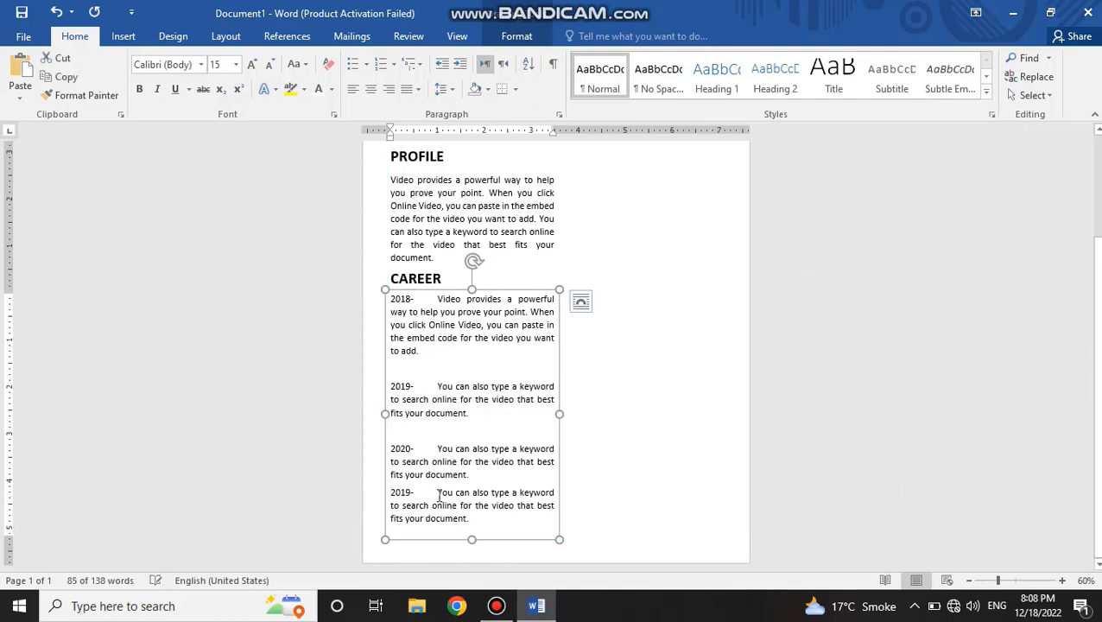
left_click(439, 495)
key("Return")
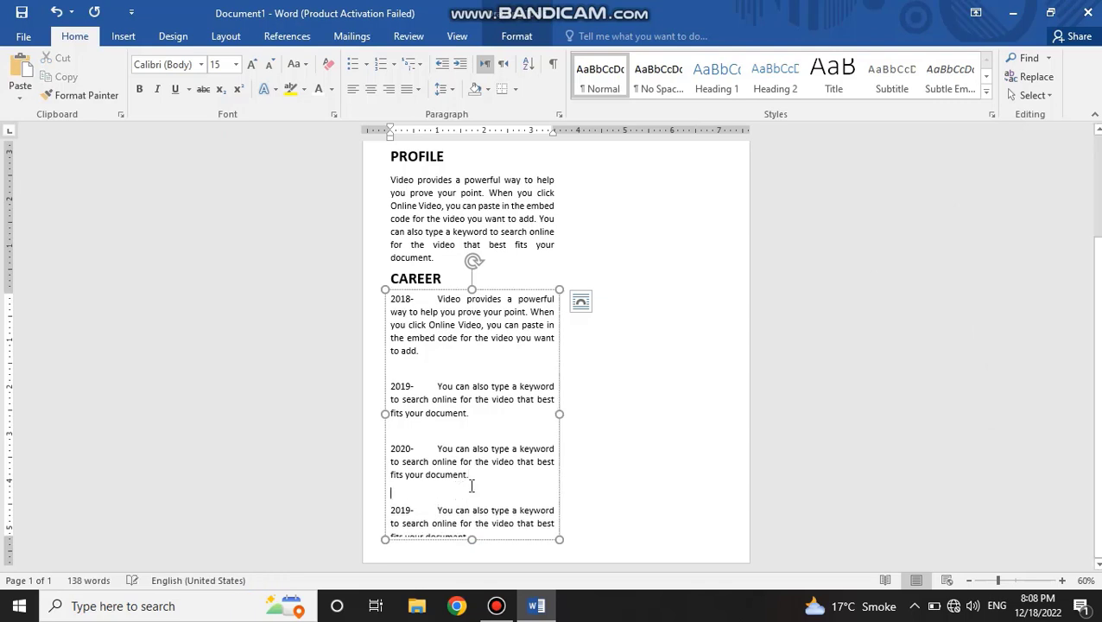
Step: Shorten the 2018 entry so it ends at "Online Video," and keep one blank line before the 2019 entry
left_click_drag(449, 348, 482, 326)
key("BackSpace")
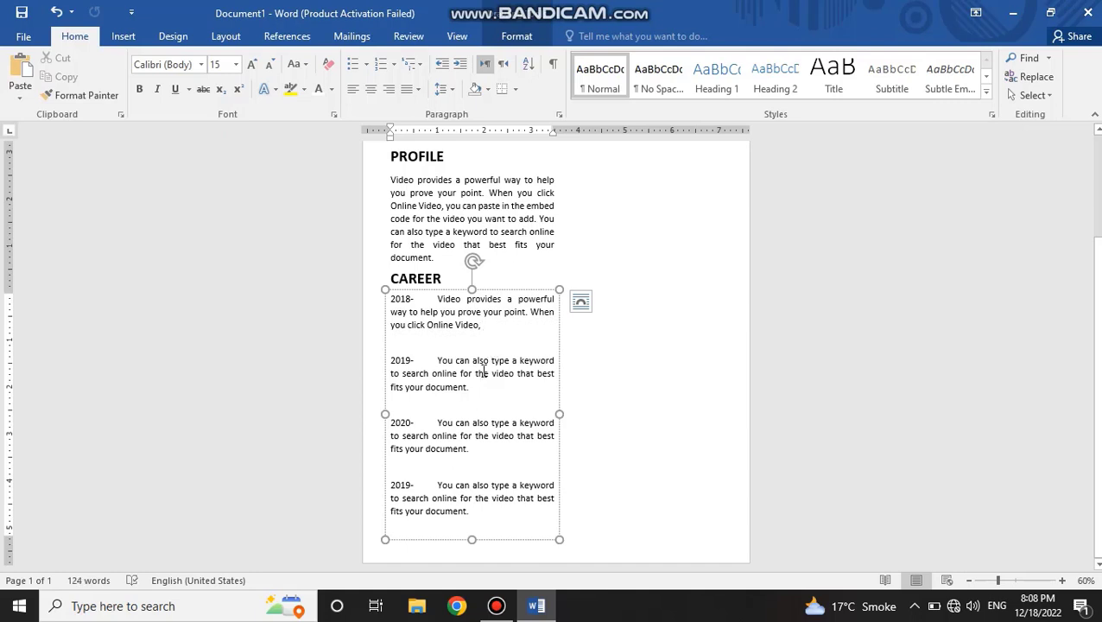
key("BackSpace")
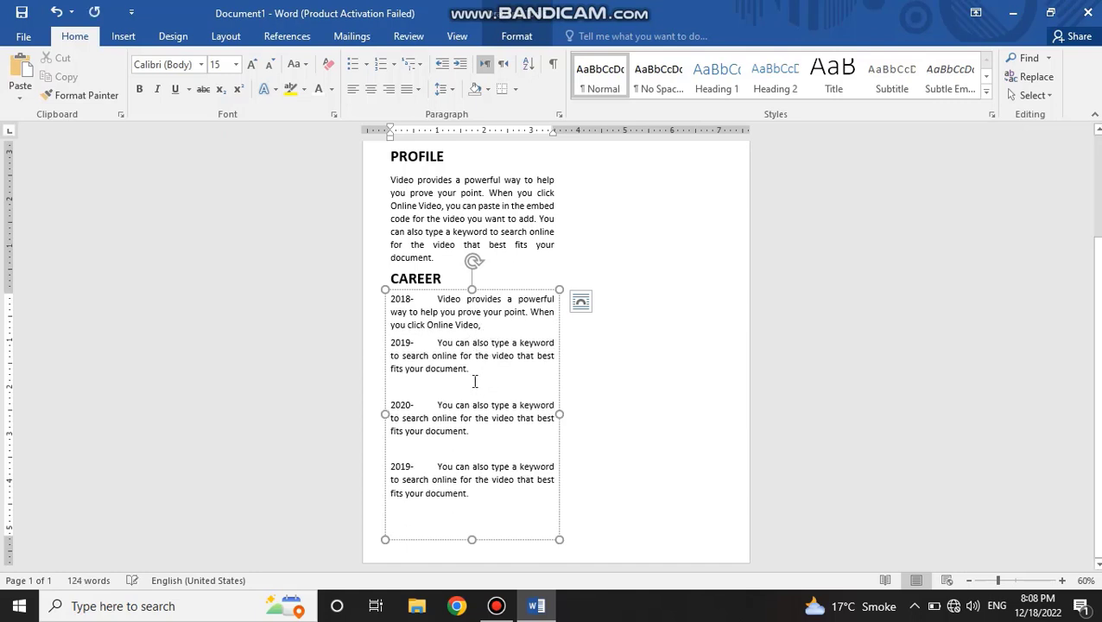
key("Return")
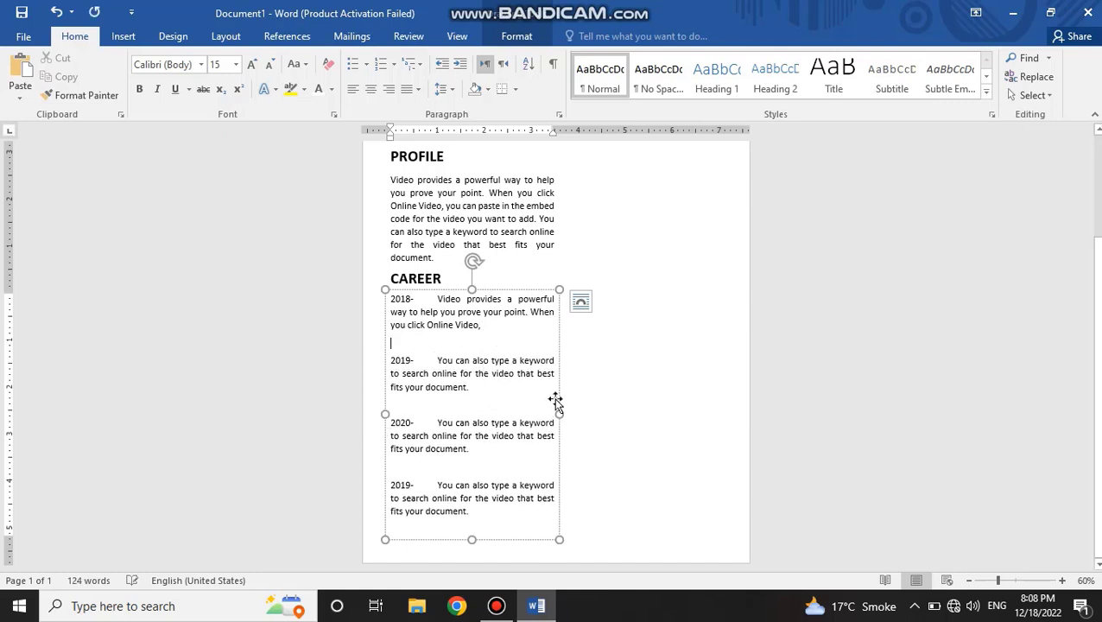
left_click(598, 386)
scroll(515, 423, "down", 2)
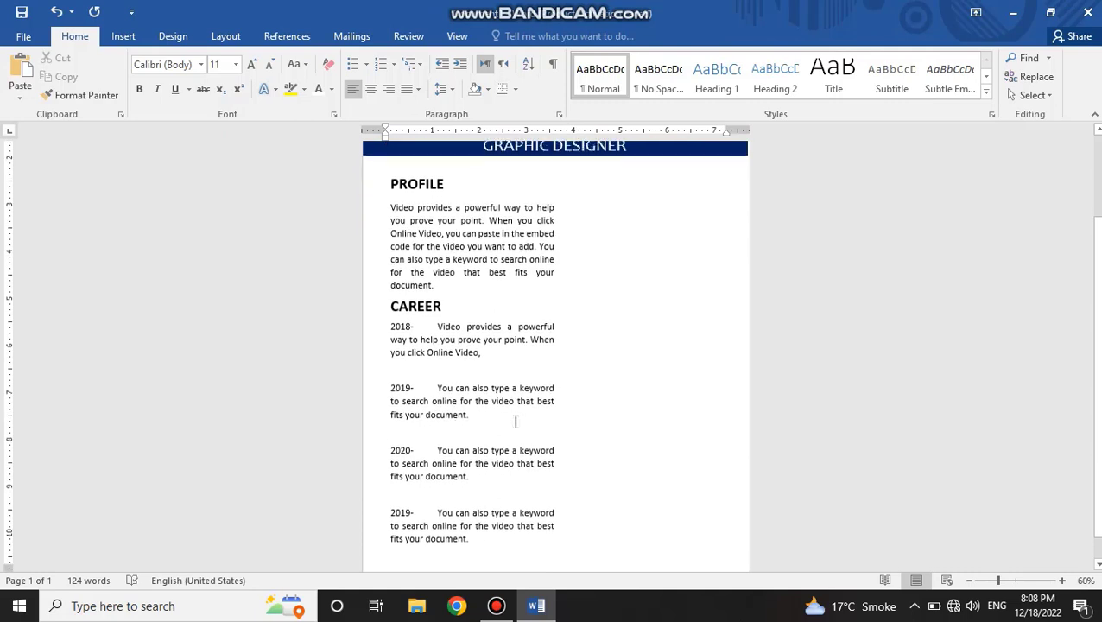
Step: Change the year of the last CAREER entry to 2021
left_click(408, 514)
double_click(402, 511)
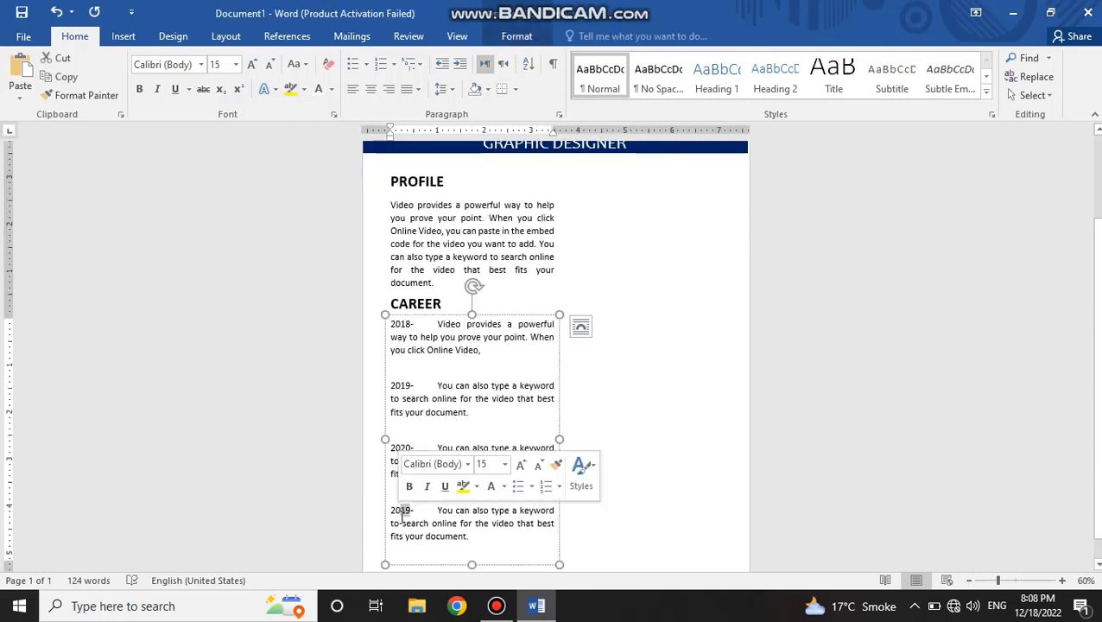
type("2021")
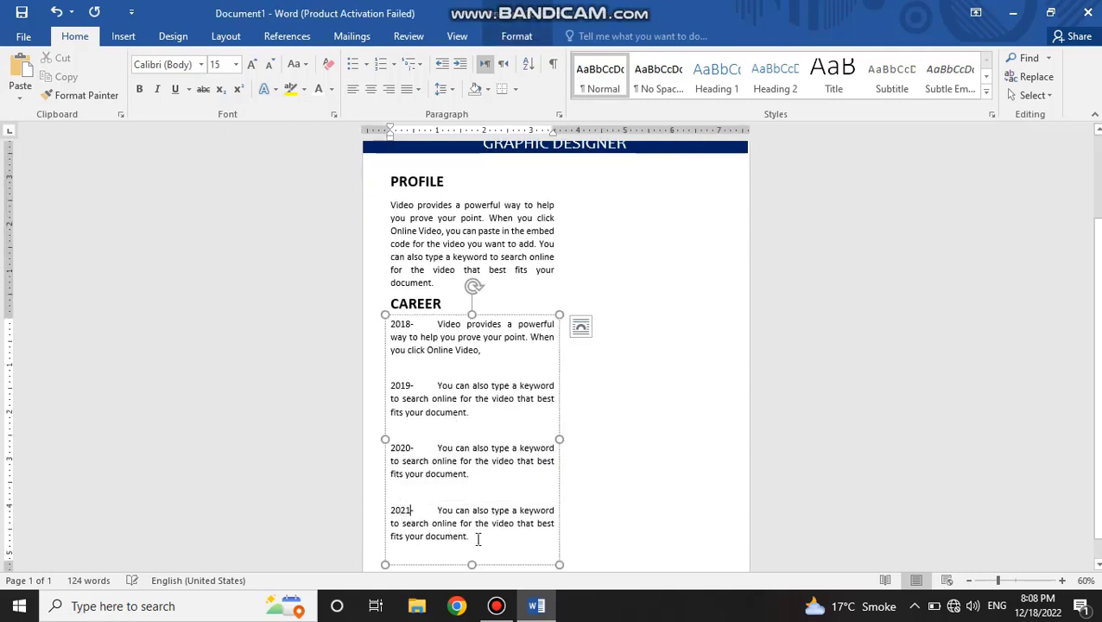
left_click(608, 468)
scroll(607, 468, "down", 2)
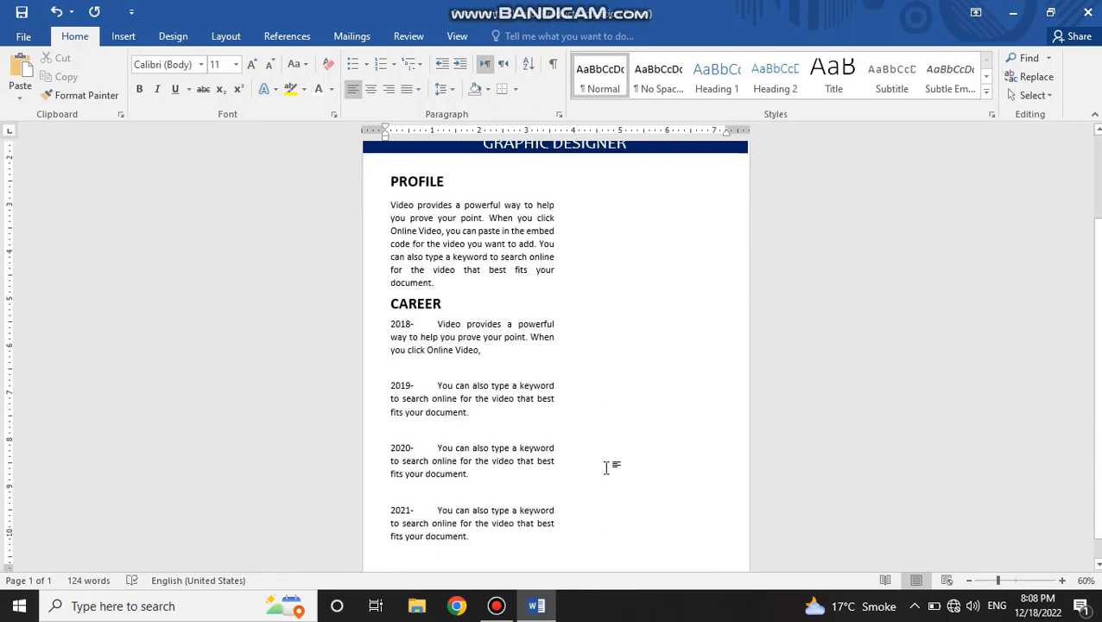
Step: Start inserting pictures from file and browse on drive E: to the Cv icons folder inside Graphics Data > Icon
left_click(123, 36)
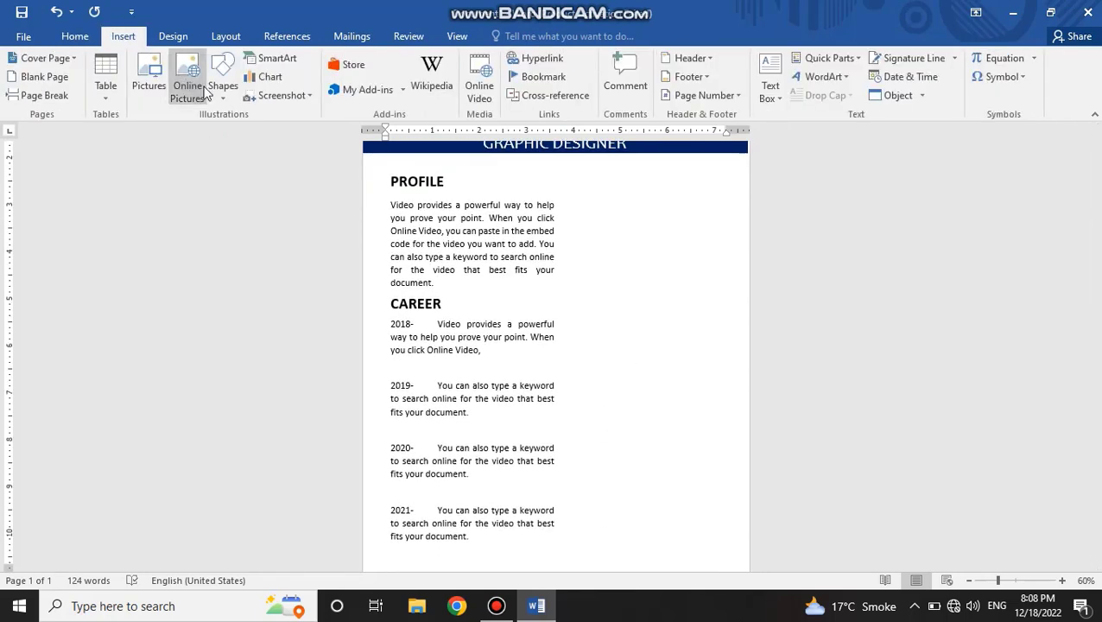
left_click(223, 86)
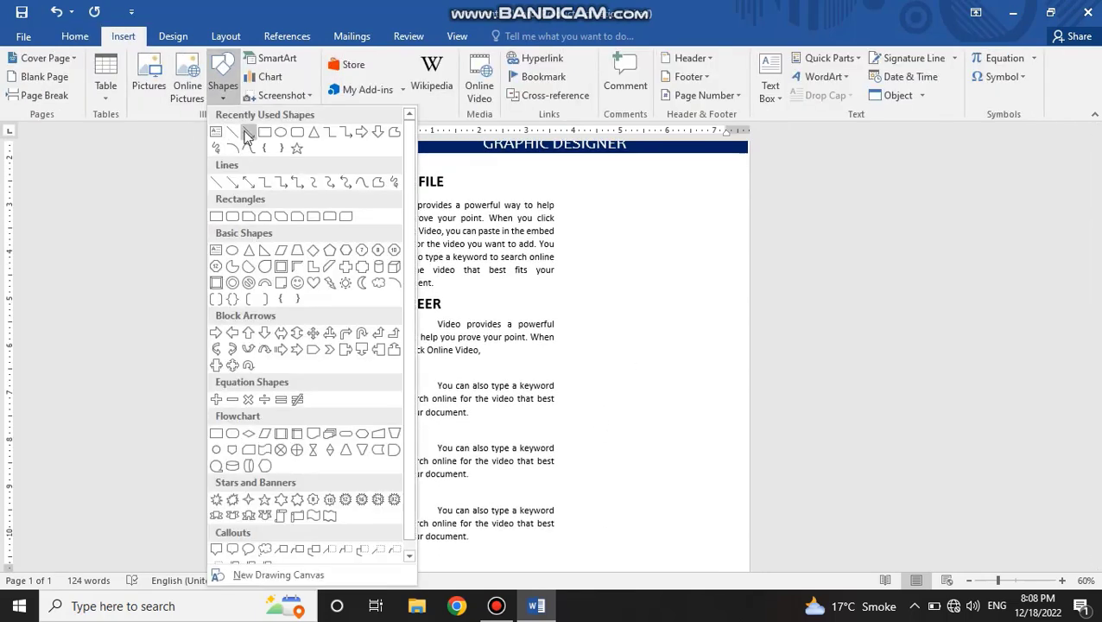
left_click(149, 85)
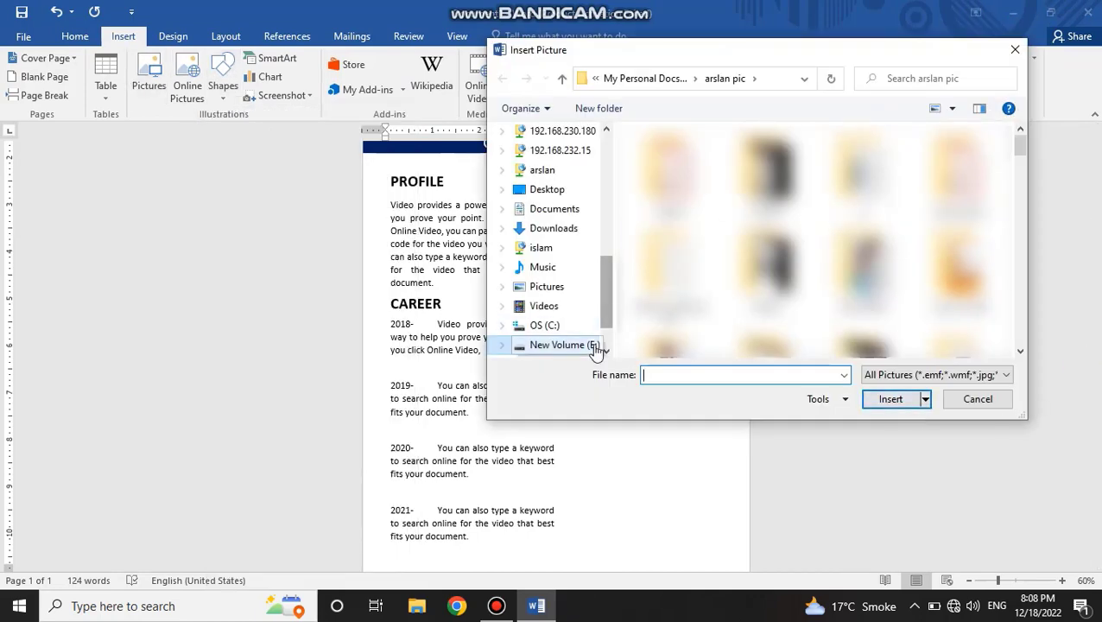
scroll(590, 341, "down", 1)
left_click(580, 292)
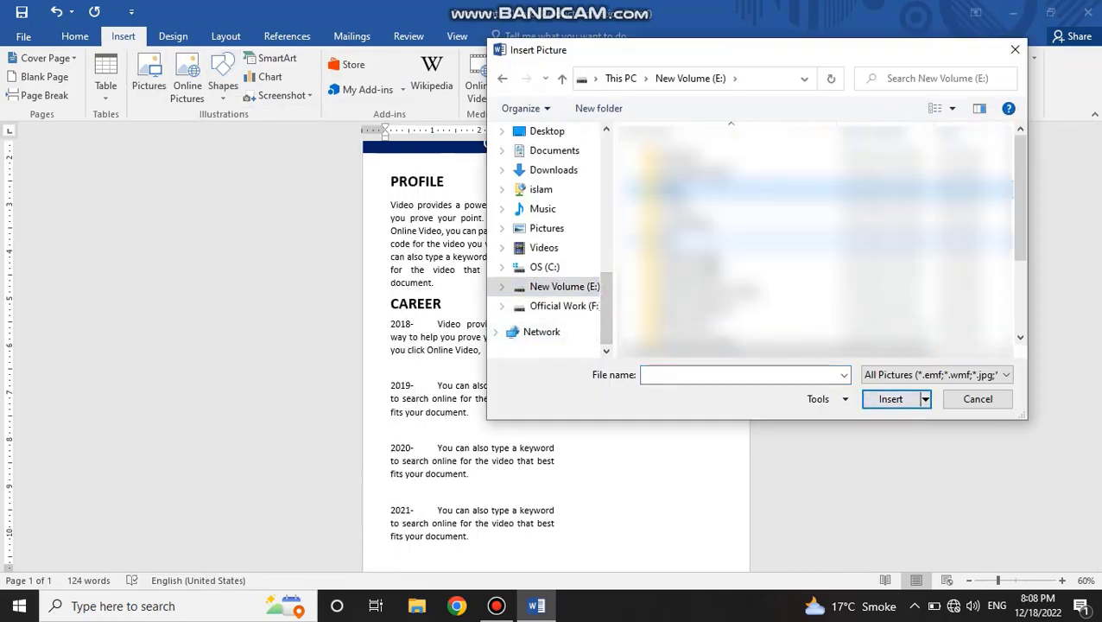
double_click(727, 190)
double_click(764, 275)
left_click(766, 281)
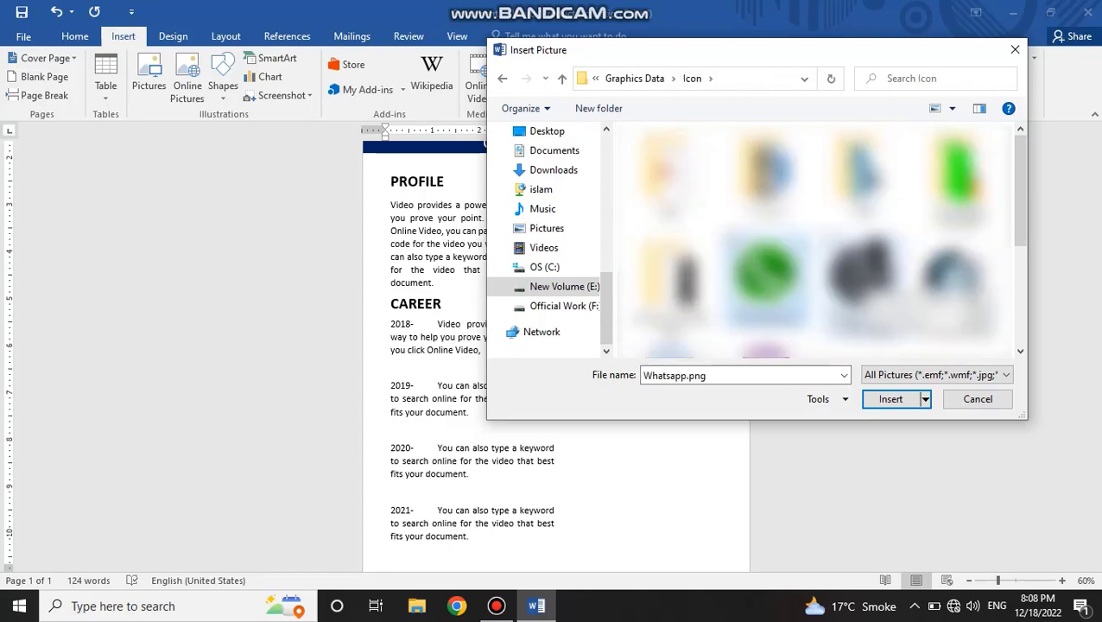
left_click(864, 281)
double_click(807, 207)
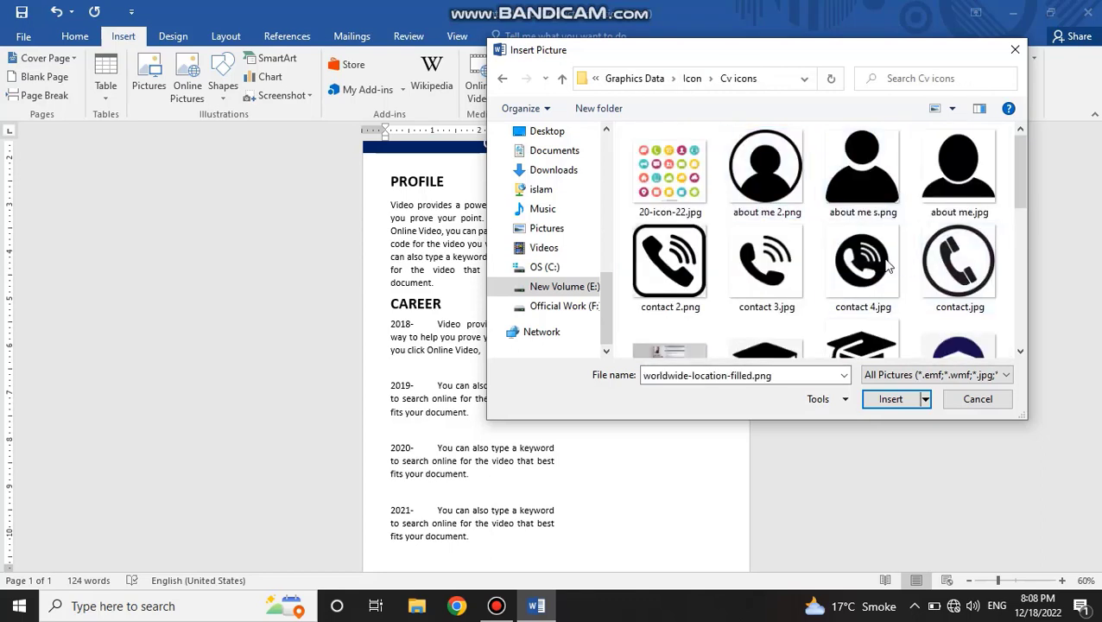
Step: Insert the pictures contact 4.jpg, hobbies (1).png and website 3.png together into the document
left_click(704, 263)
scroll(879, 251, "down", 1)
left_click(878, 249)
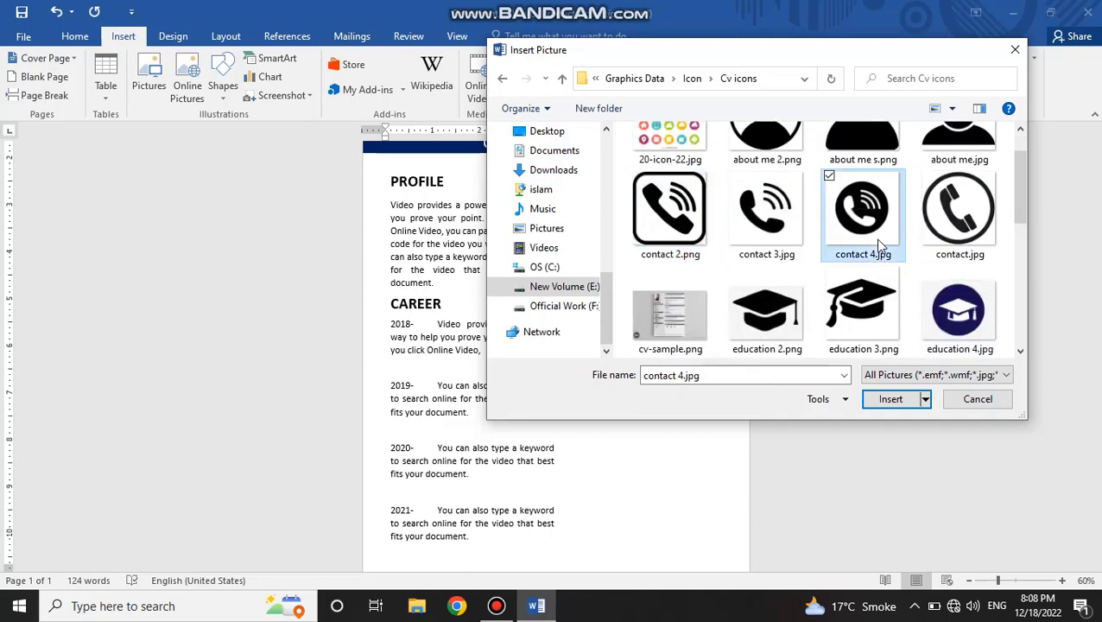
scroll(878, 249, "down", 2)
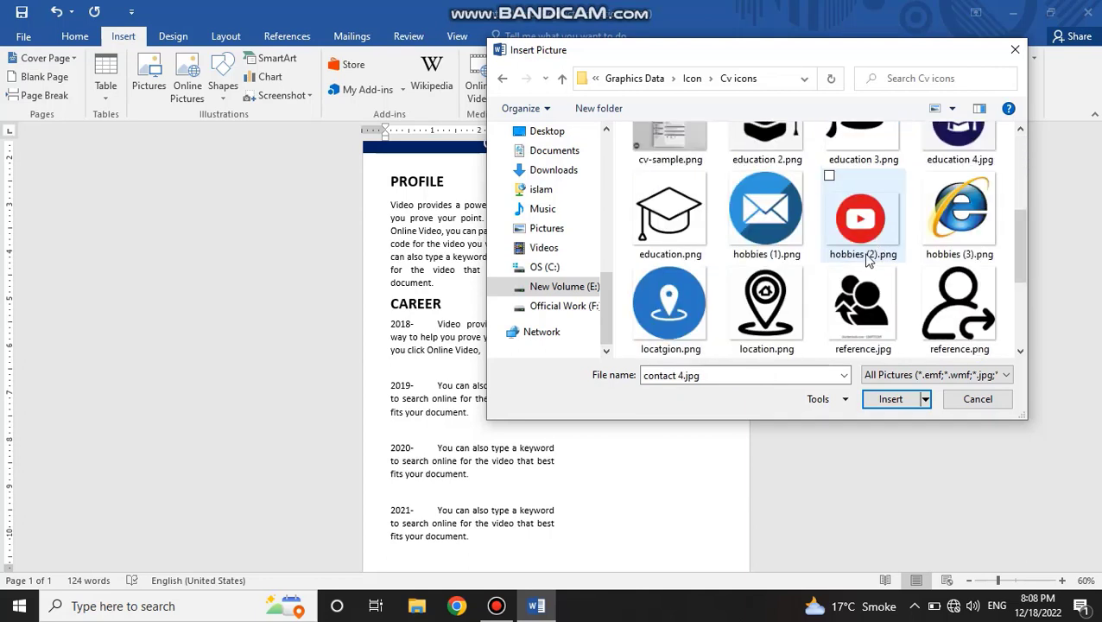
left_click(767, 225, "ctrl")
scroll(793, 259, "down", 1)
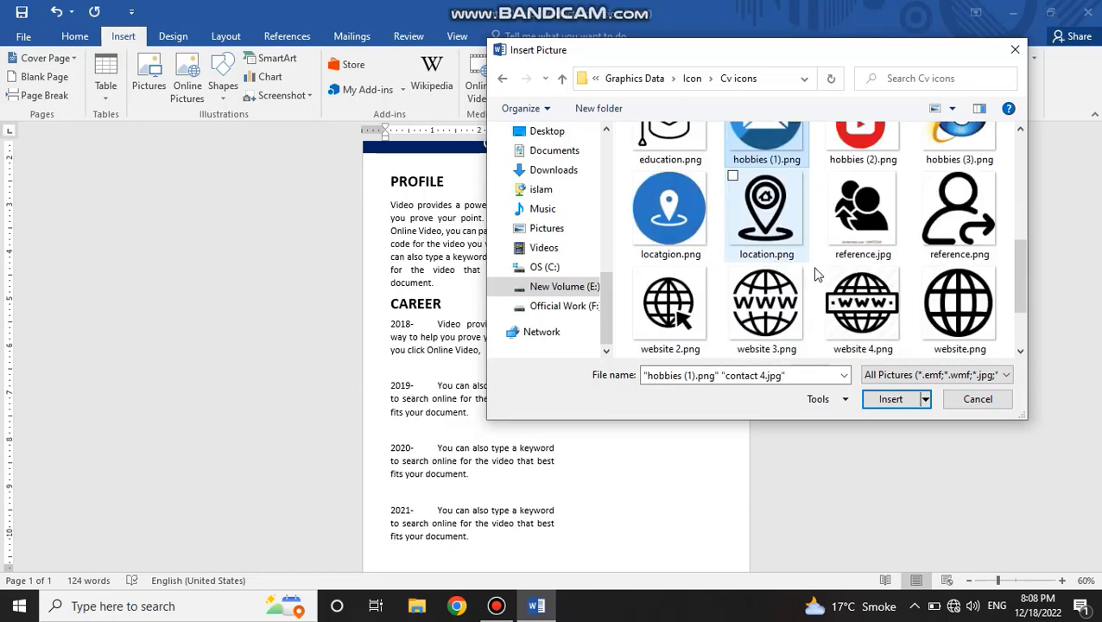
scroll(887, 312, "up", 1)
scroll(887, 313, "down", 2)
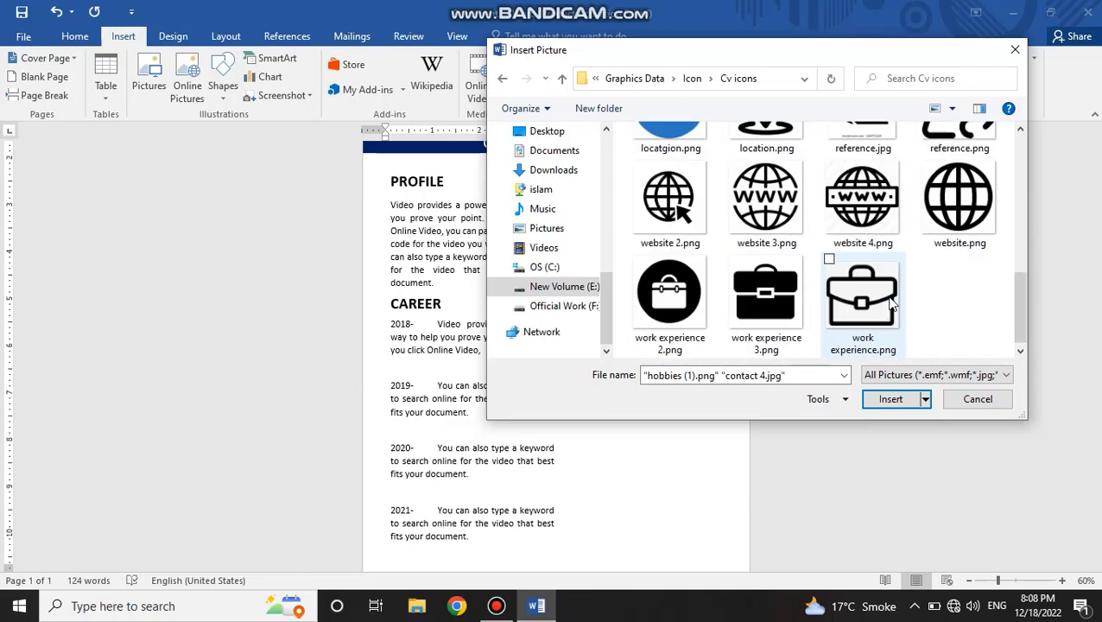
left_click(767, 203, "ctrl")
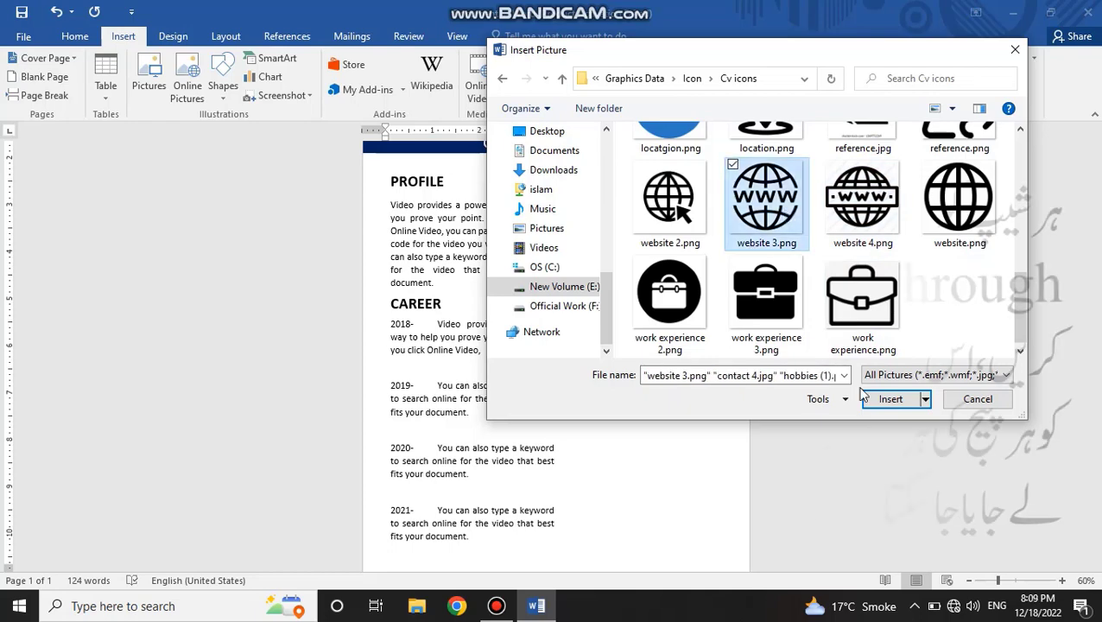
left_click(890, 399)
Step: Set the www globe picture's text wrapping to Through, shrink it to a small icon and place it beside the PROFILE paragraph
left_click(608, 404)
triple_click(536, 257)
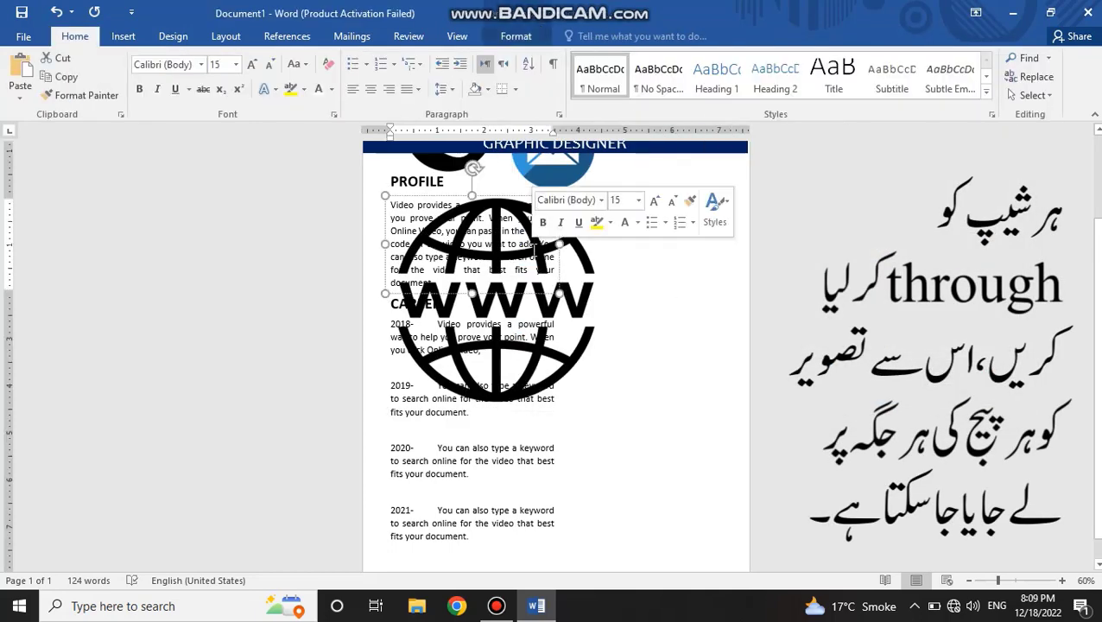
double_click(560, 367)
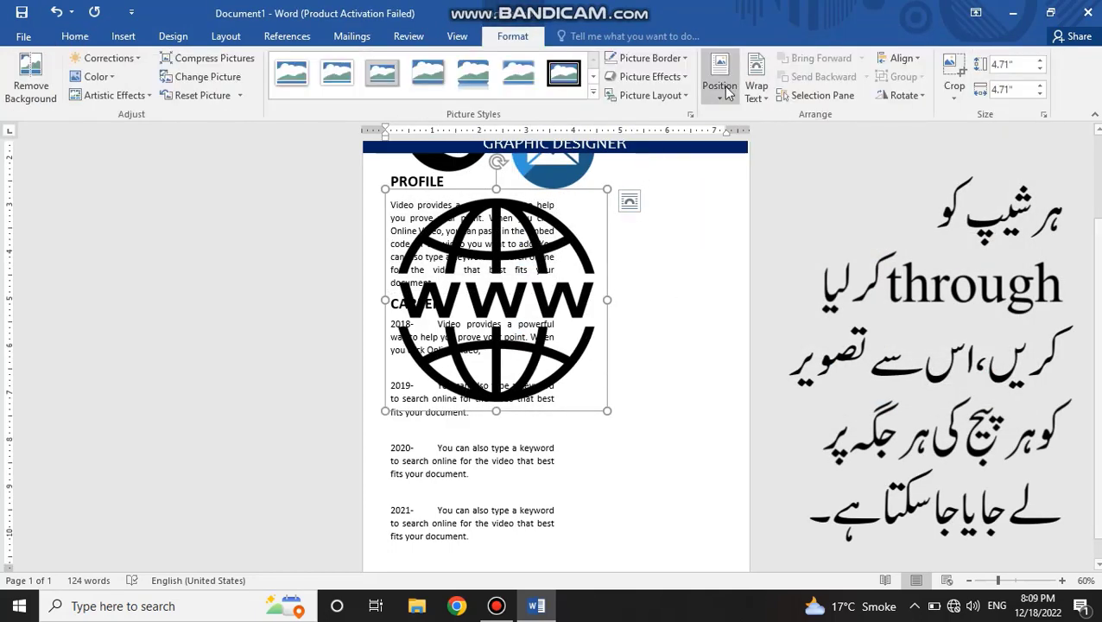
left_click(754, 80)
left_click(775, 174)
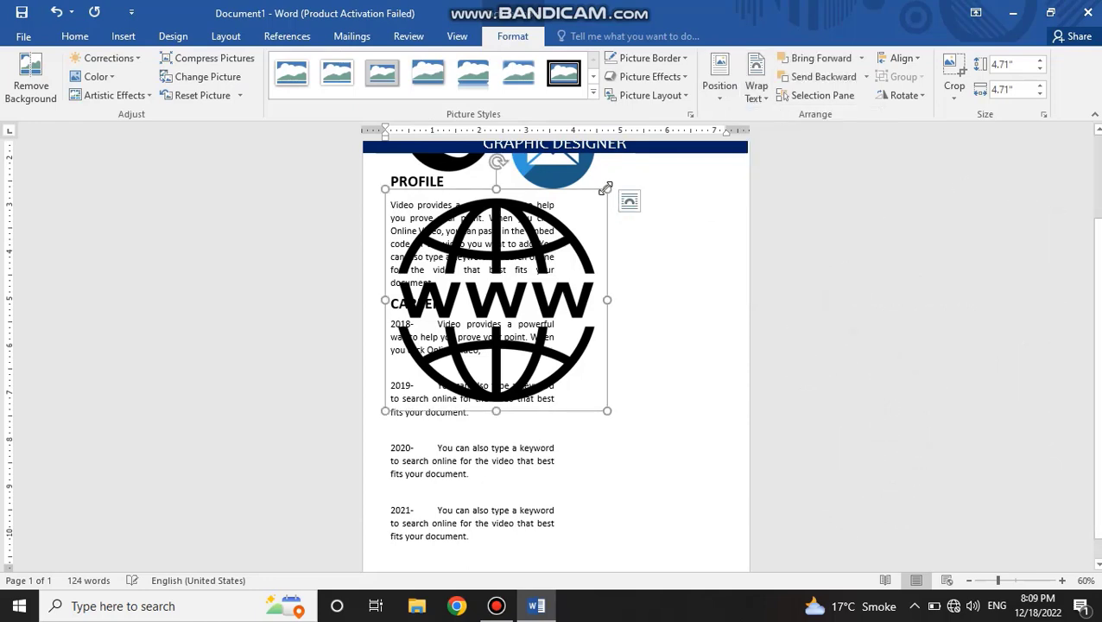
left_click_drag(608, 188, 432, 304)
left_click_drag(415, 384, 627, 251)
Step: Set the phone picture's text wrapping to Through and move it out of the header to just below the globe icon
left_click(703, 286)
scroll(592, 232, "up", 2)
left_click(461, 253)
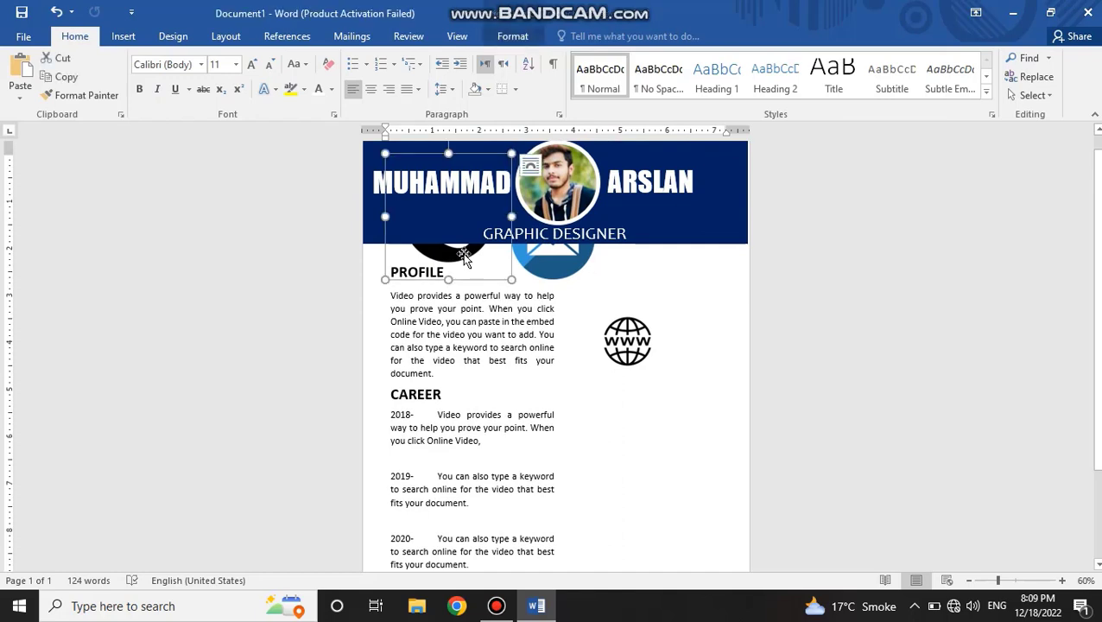
left_click(757, 80)
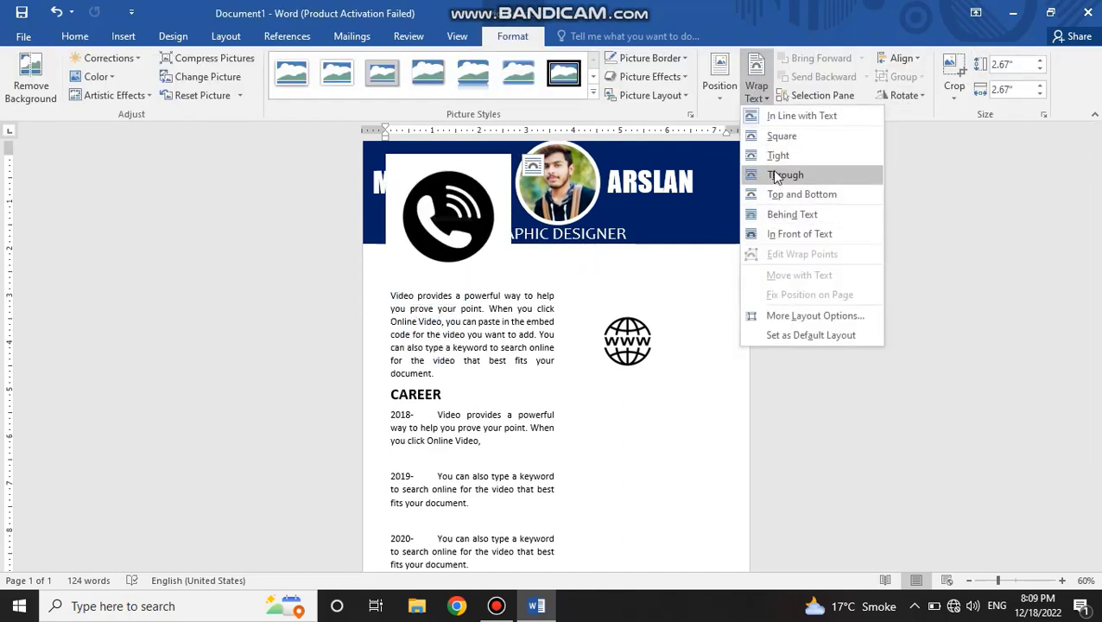
left_click(775, 175)
left_click_drag(468, 243, 688, 471)
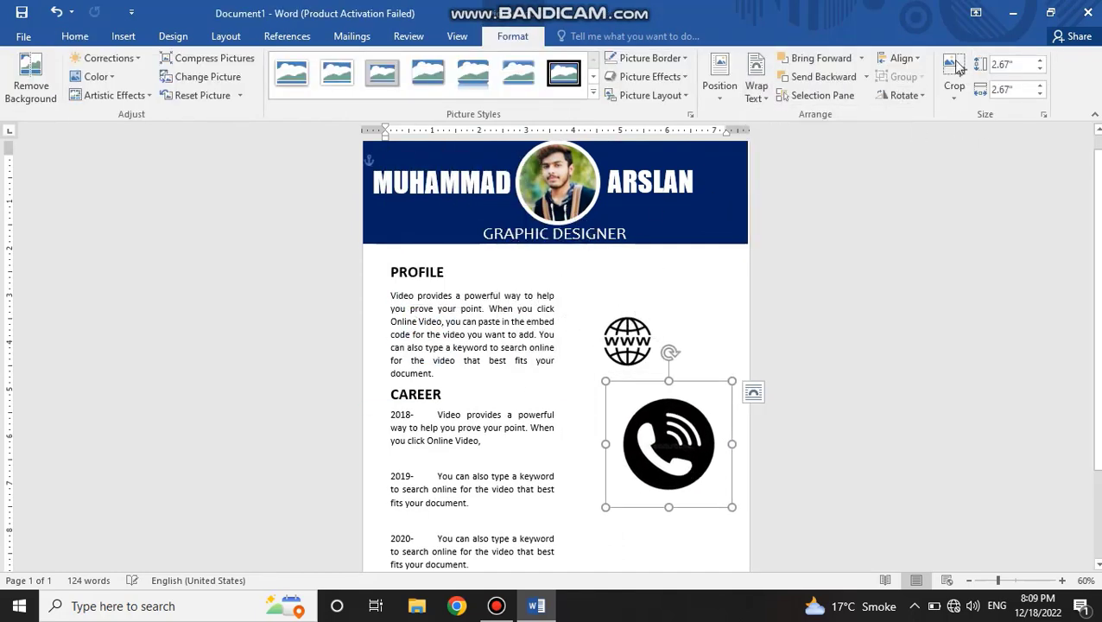
Step: Crop the phone picture on all four sides to its black circle and shift it under the globe icon
left_click(942, 78)
left_click_drag(669, 386, 669, 399)
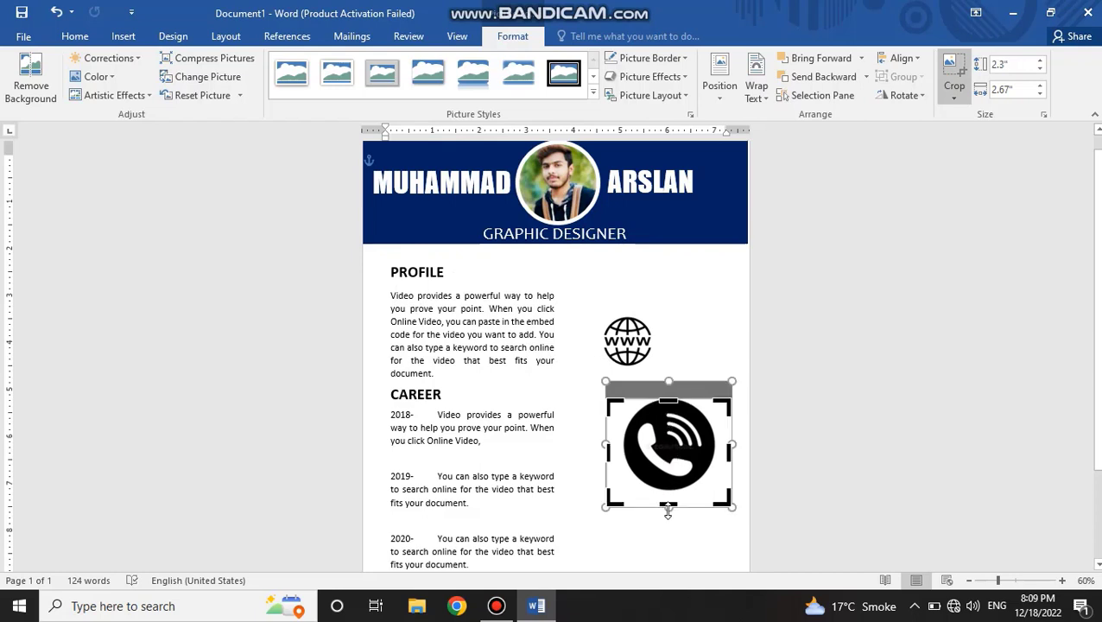
left_click_drag(670, 509, 669, 490)
left_click_drag(730, 444, 714, 443)
left_click_drag(607, 443, 623, 442)
left_click_drag(656, 471, 626, 445)
scroll(668, 338, "up", 1)
left_click(667, 285)
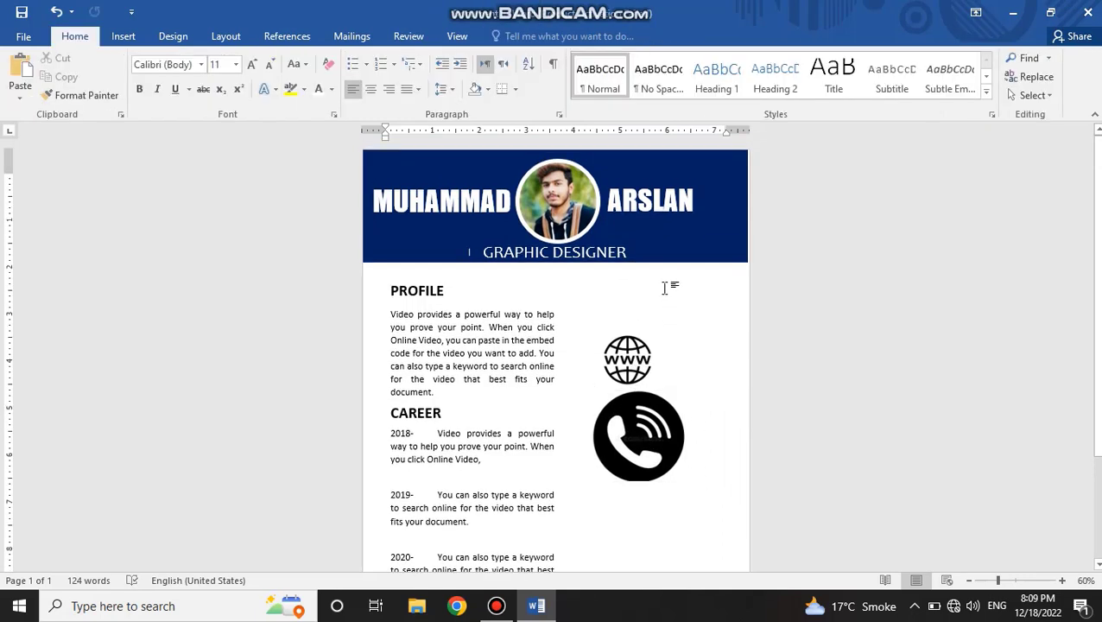
Step: Send the dark blue header rectangle behind the text so the envelope picture over the header can be reached
left_click(655, 257)
double_click(673, 245)
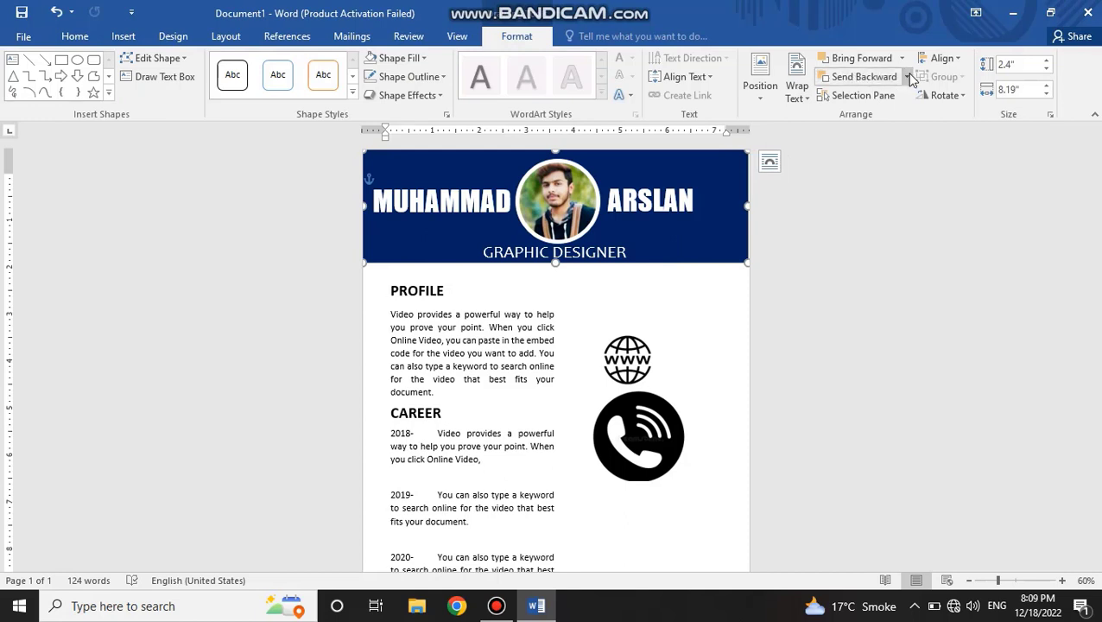
left_click(908, 77)
left_click(871, 138)
left_click(438, 253)
left_click_drag(438, 253, 630, 327)
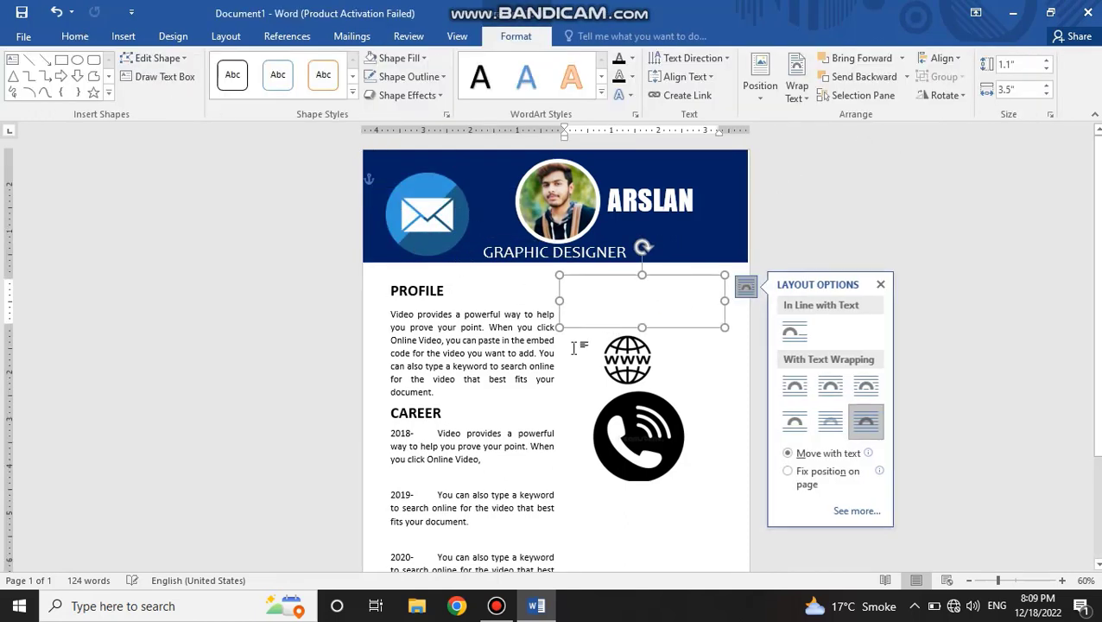
left_click(578, 347)
key("ctrl+z")
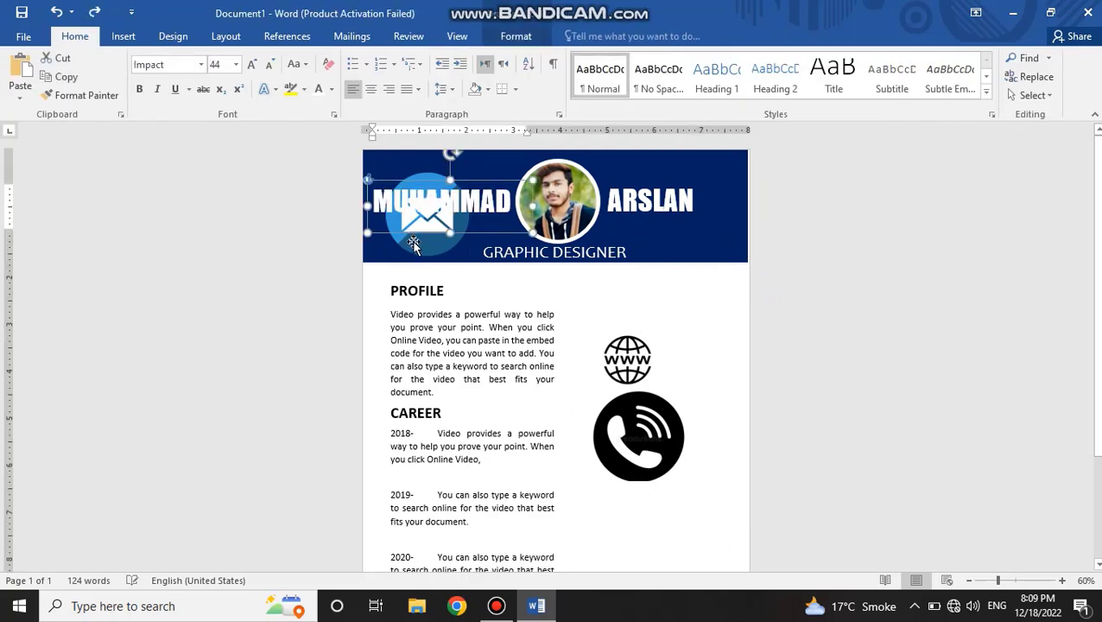
Step: Set the envelope picture's text wrapping to Through and move it out of the header, beside the PROFILE section
left_click(414, 232)
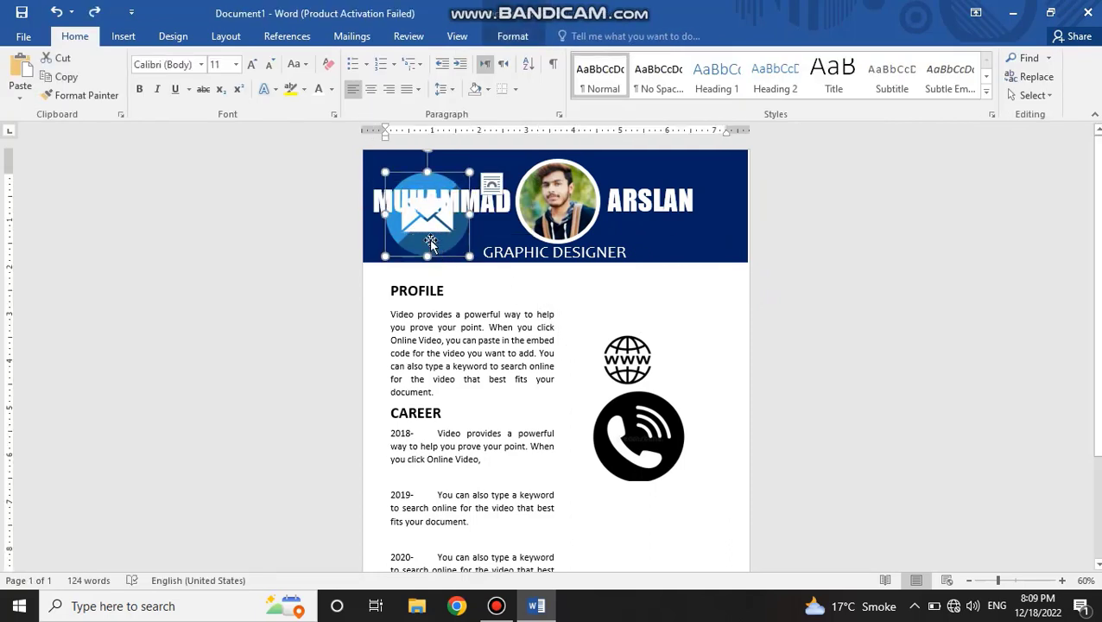
double_click(430, 243)
left_click(764, 103)
left_click(784, 176)
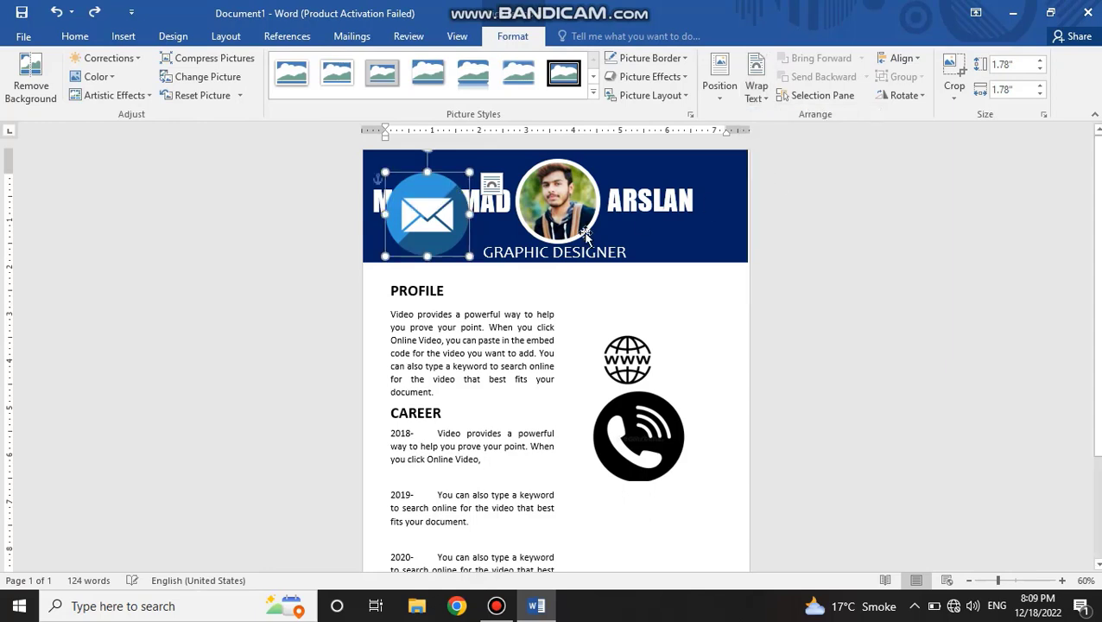
left_click_drag(432, 238, 621, 339)
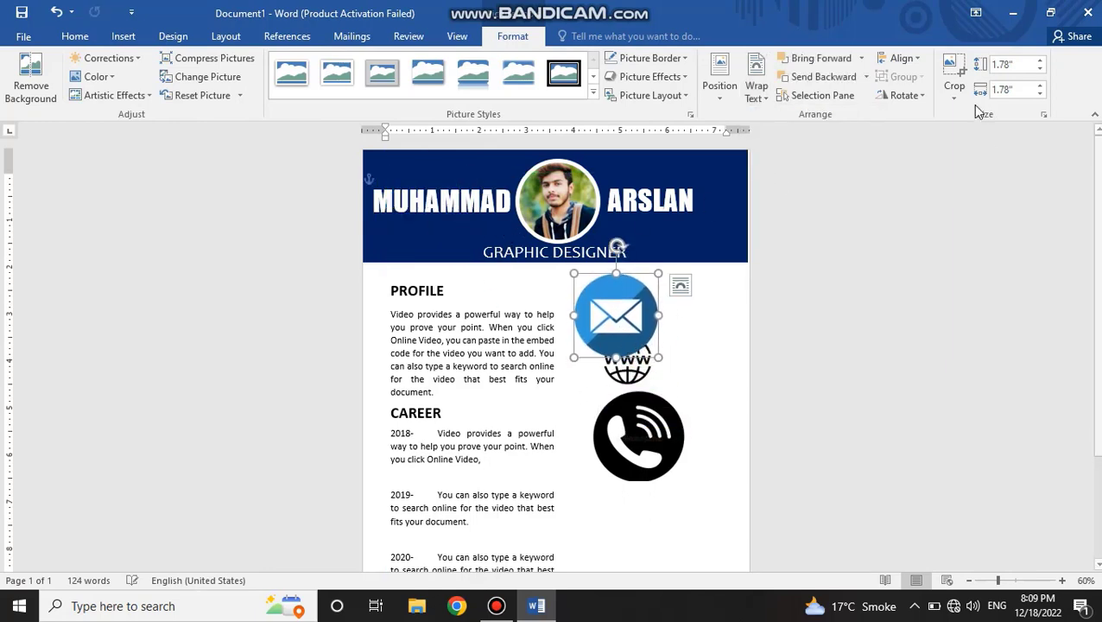
Step: Shrink the envelope icon to a height of 0.5 inch
left_click(1019, 66)
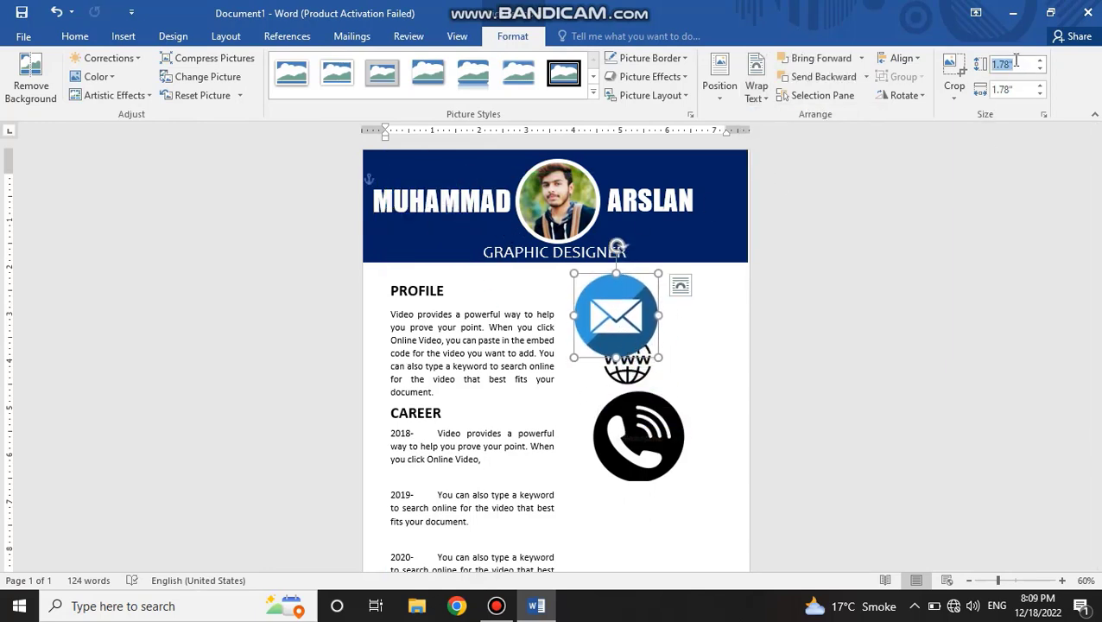
key("Return")
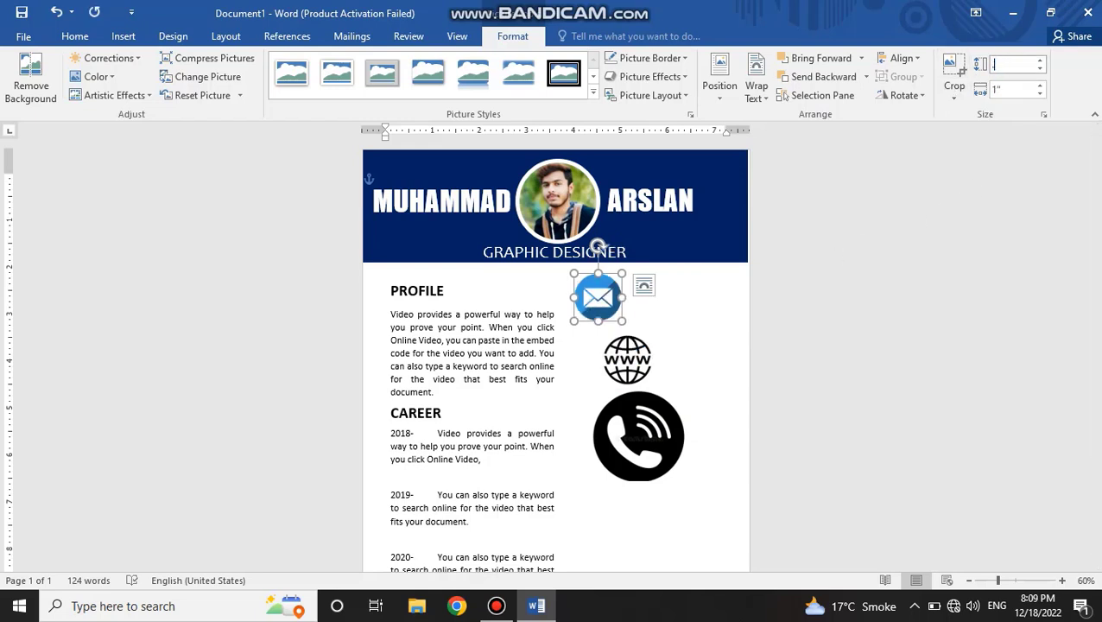
type("0.5")
key("Return")
Step: Set the height of both the www globe icon and the phone icon to 0.5 inch
left_click(603, 380)
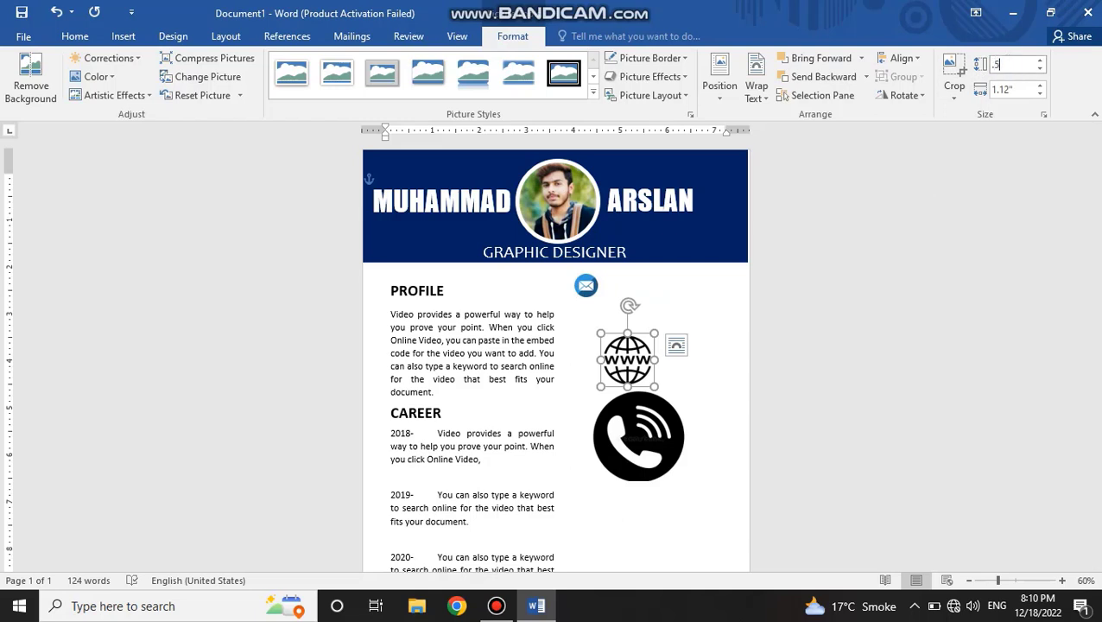
key("Return")
left_click(603, 478)
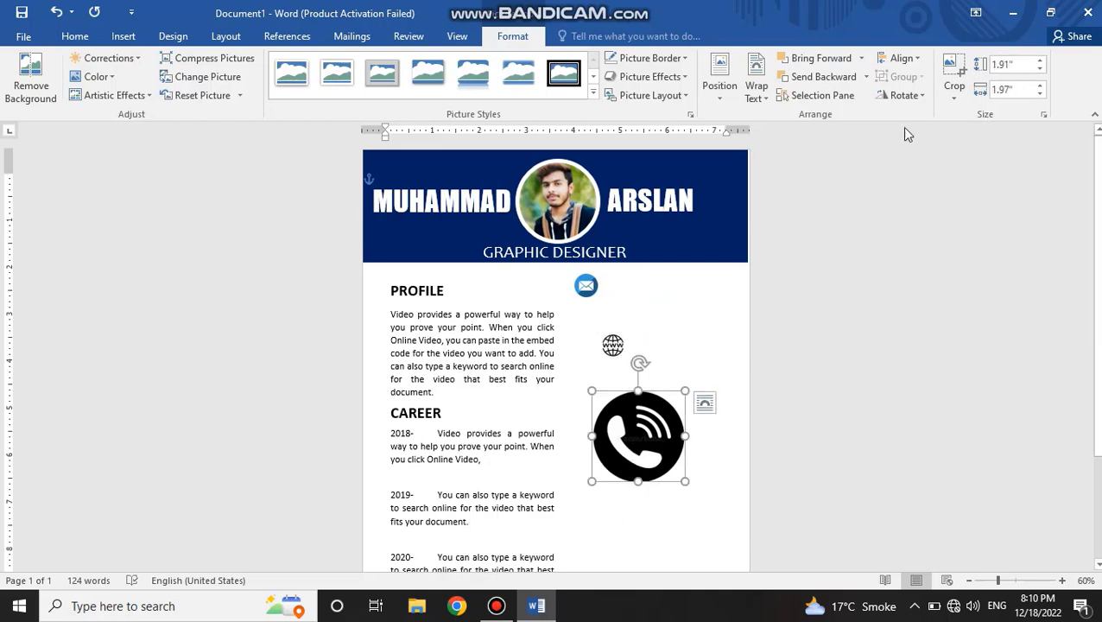
left_click(1007, 64)
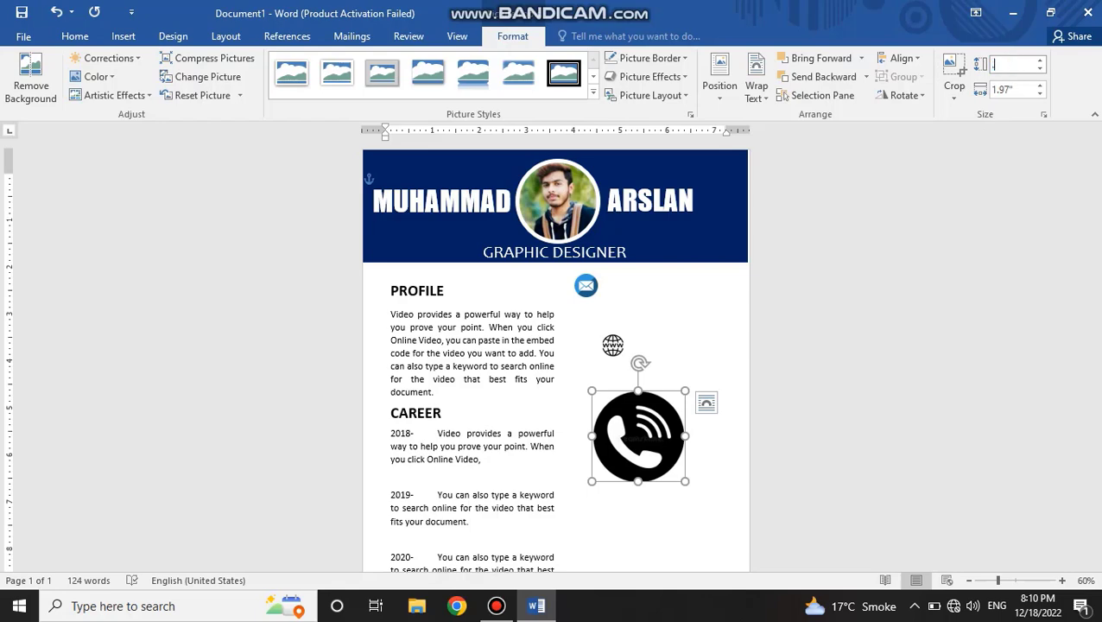
type(".5")
key("Return")
Step: Recolor the blue envelope icon to black and white to match the other contact icons
left_click(586, 288)
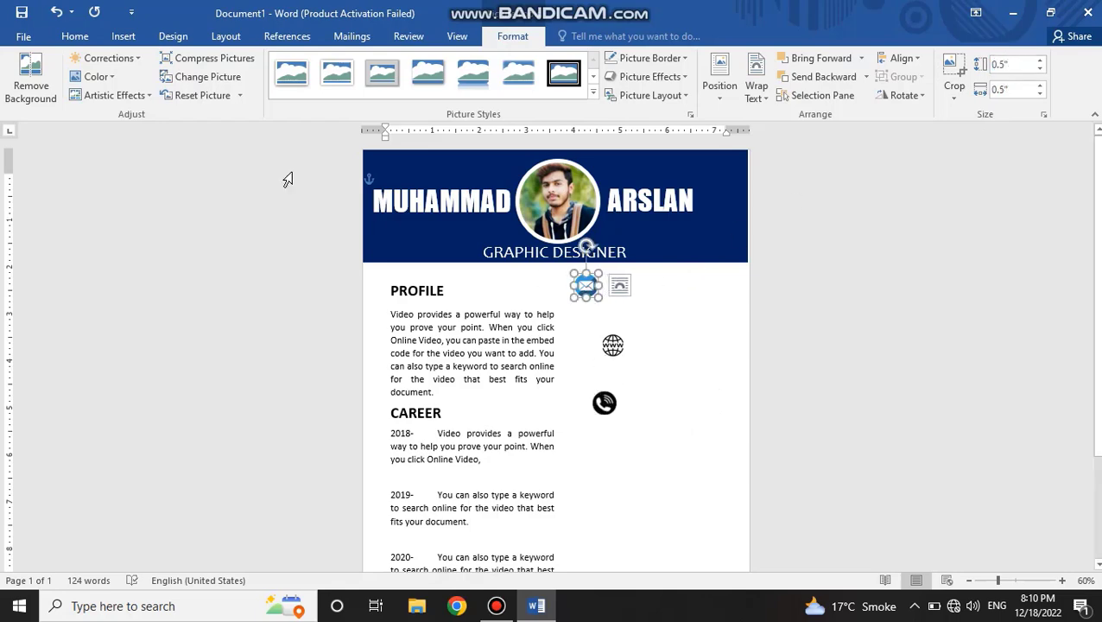
left_click(95, 76)
left_click(468, 288)
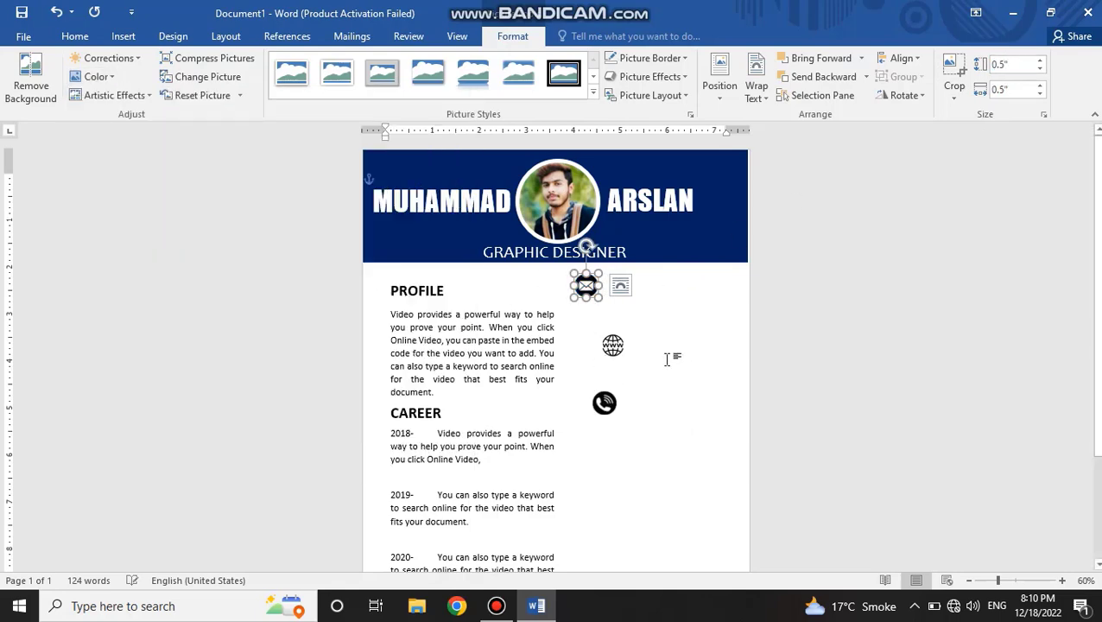
Step: Stack the contact icons in a column beside the PROFILE section, with the envelope above the phone and the globe
left_click(597, 319)
left_click_drag(614, 296, 646, 310)
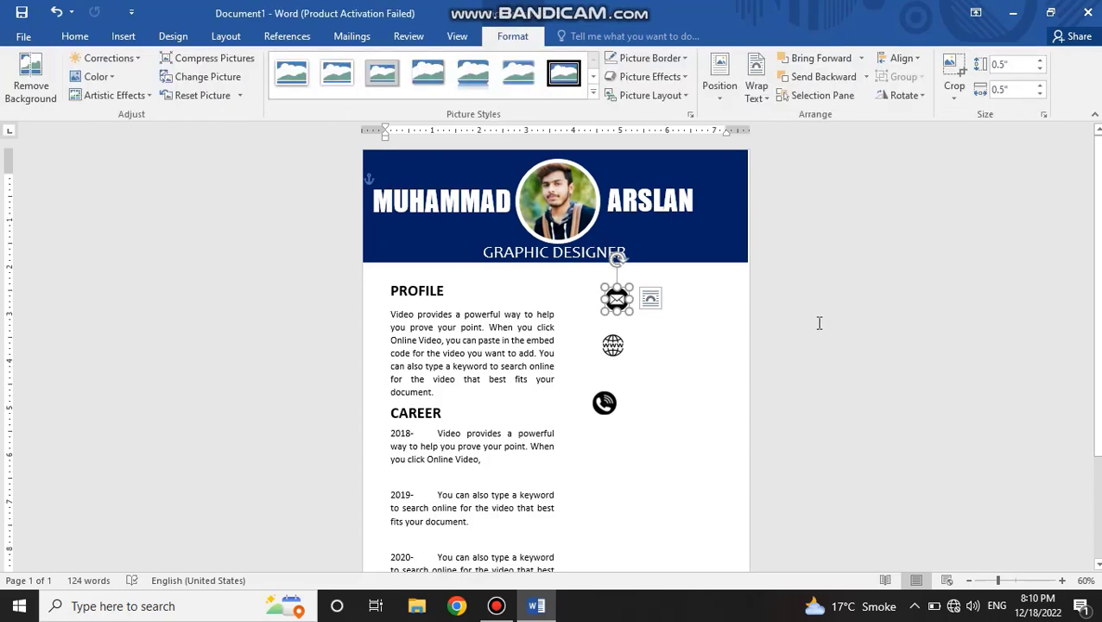
mouse_move(614, 346)
left_mouse_down()
mouse_move(616, 371)
mouse_move(616, 326)
left_mouse_up()
left_click_drag(615, 381, 619, 360)
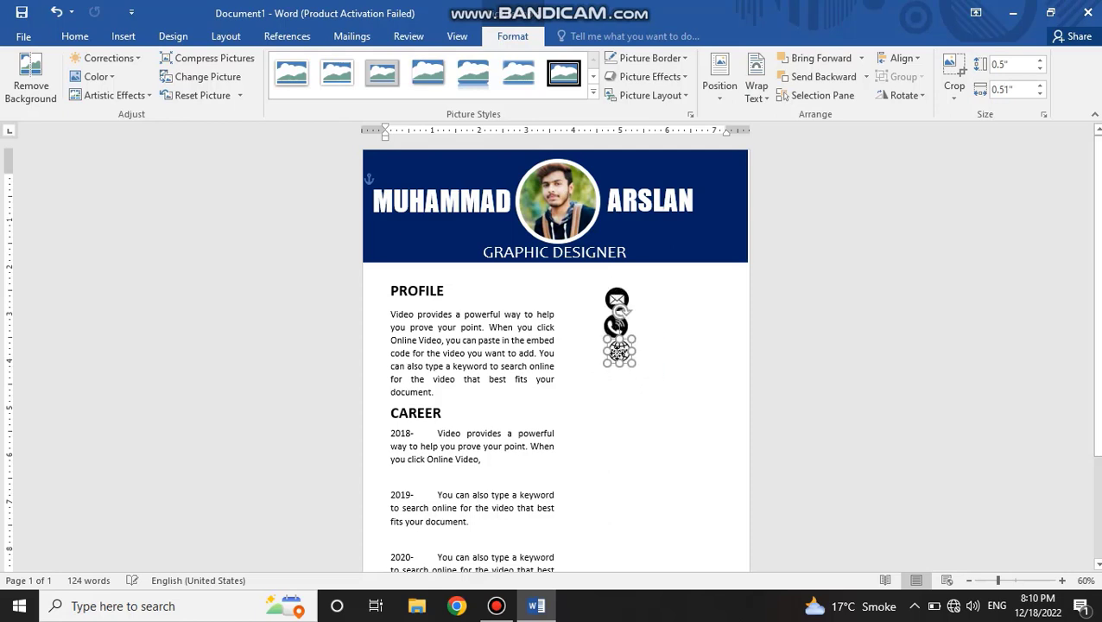
left_click(679, 387)
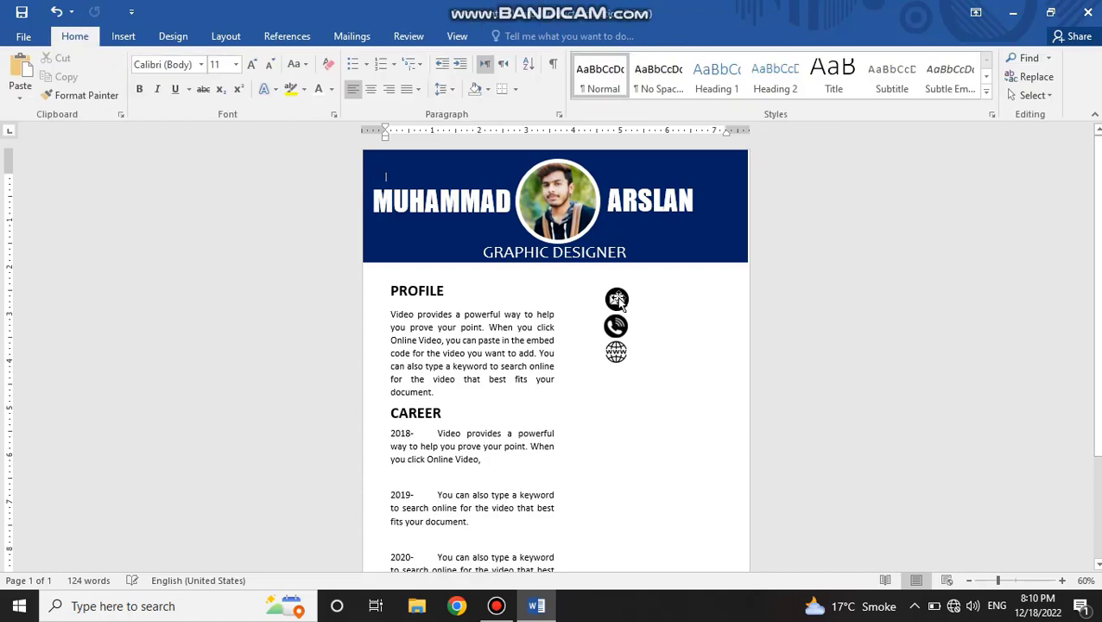
Step: Shift the envelope, phone and globe icons closer to the PROFILE text and align them vertically
left_click_drag(617, 298, 599, 318)
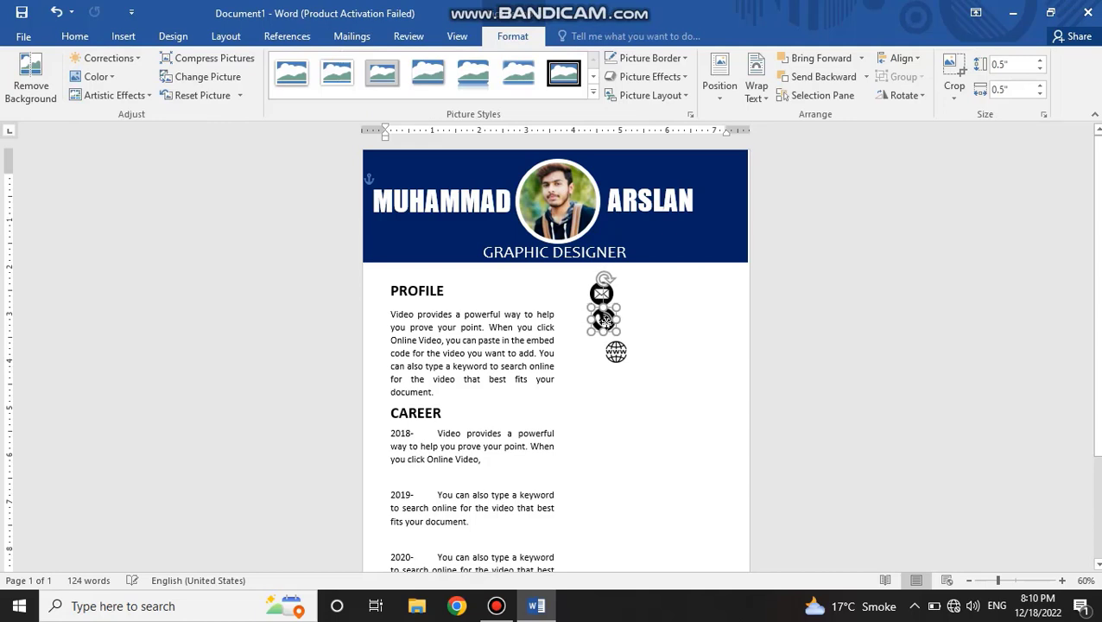
left_click_drag(619, 357, 608, 356)
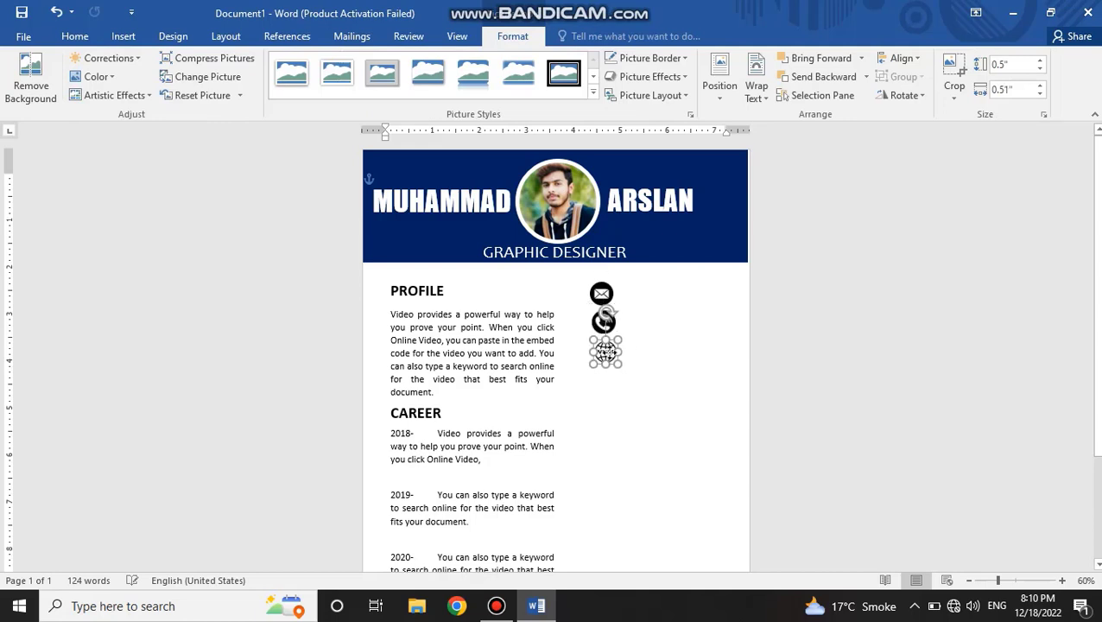
left_click(605, 294)
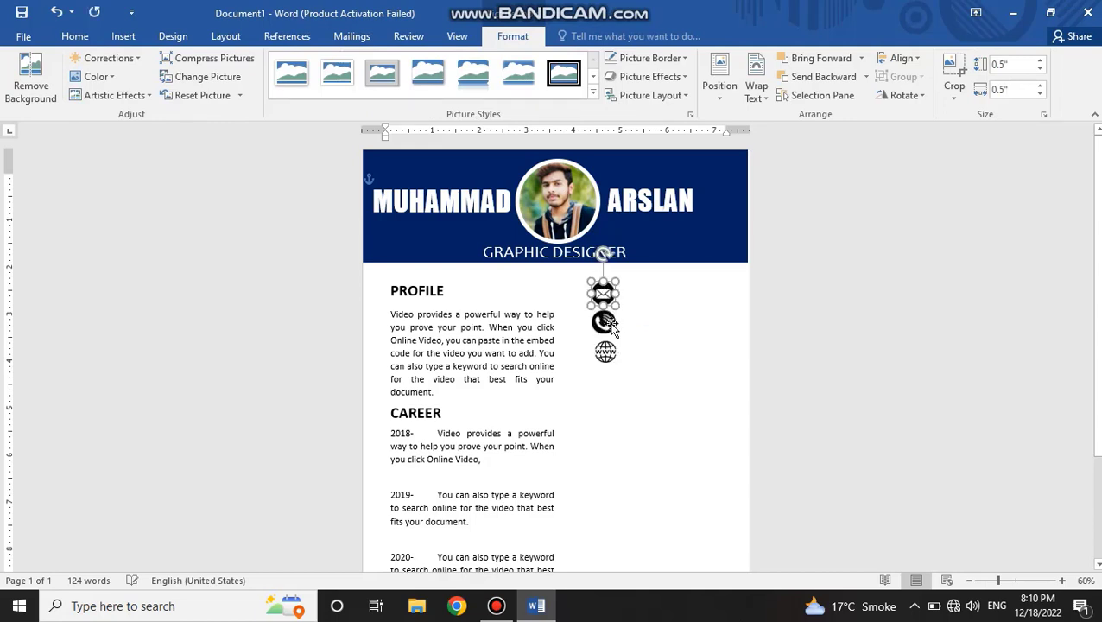
left_click(607, 354)
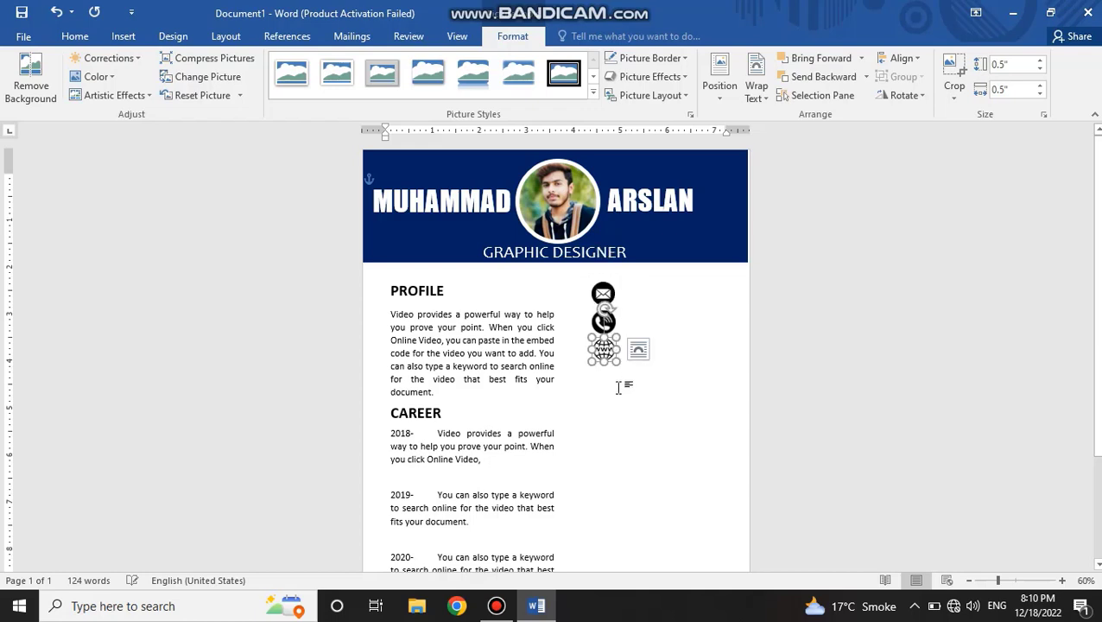
left_click(619, 389)
Step: Enlarge the envelope icon slightly and nudge the phone icon into line between the envelope and the globe
left_click(607, 296)
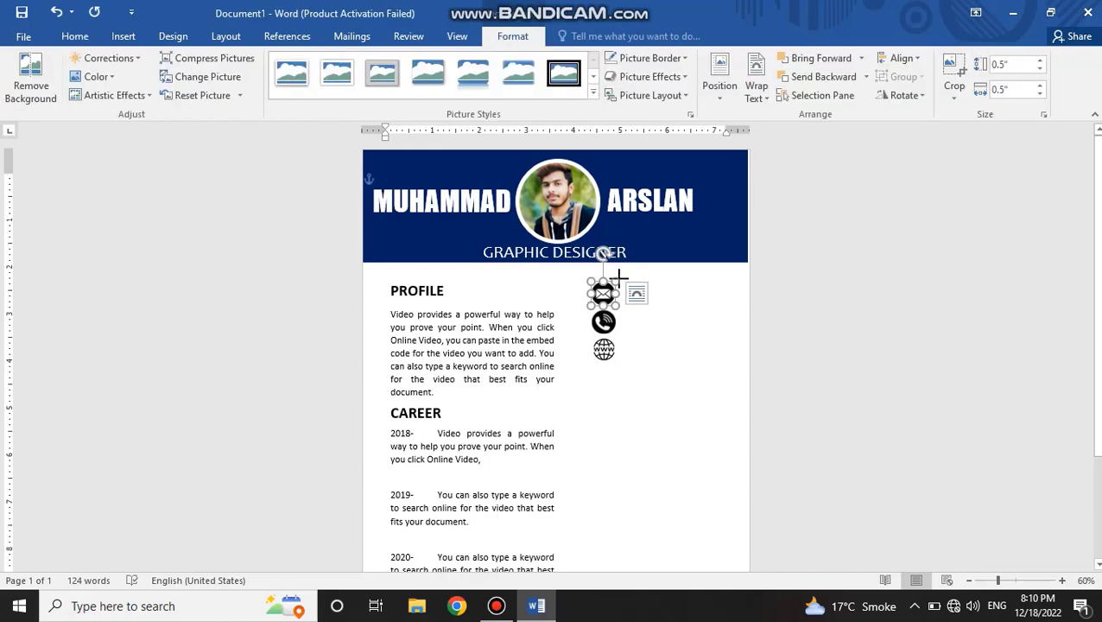
left_click_drag(618, 277, 622, 276)
left_click(651, 395)
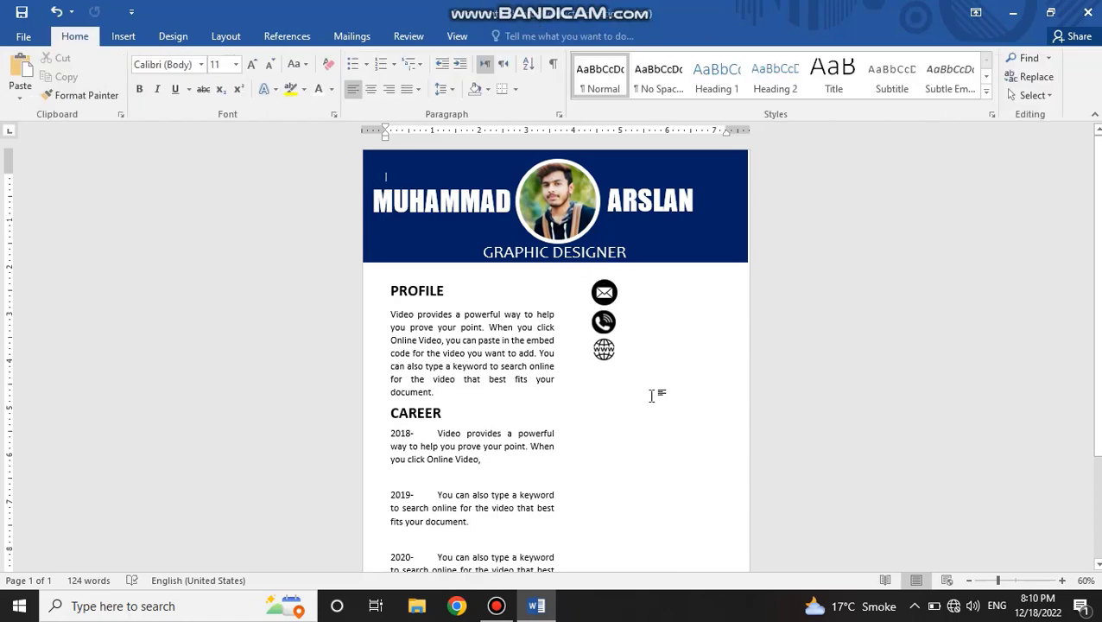
left_click(603, 316)
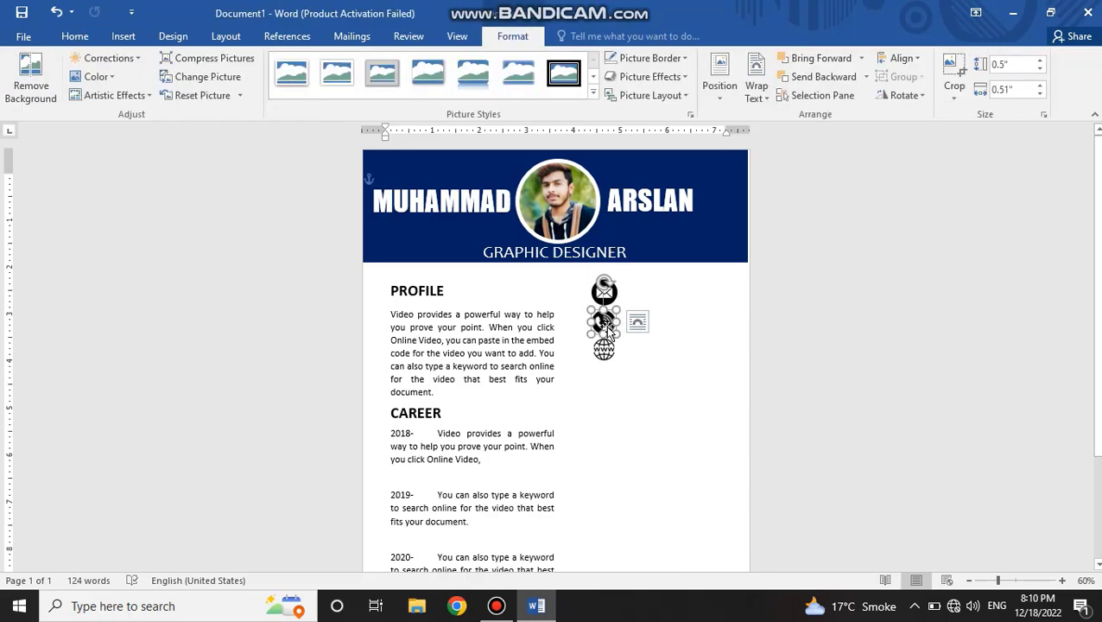
left_click(620, 393)
Step: Draw a text box about 0.41 inch high and 2.4 inches wide beside the envelope icon
left_click(173, 35)
left_click(124, 36)
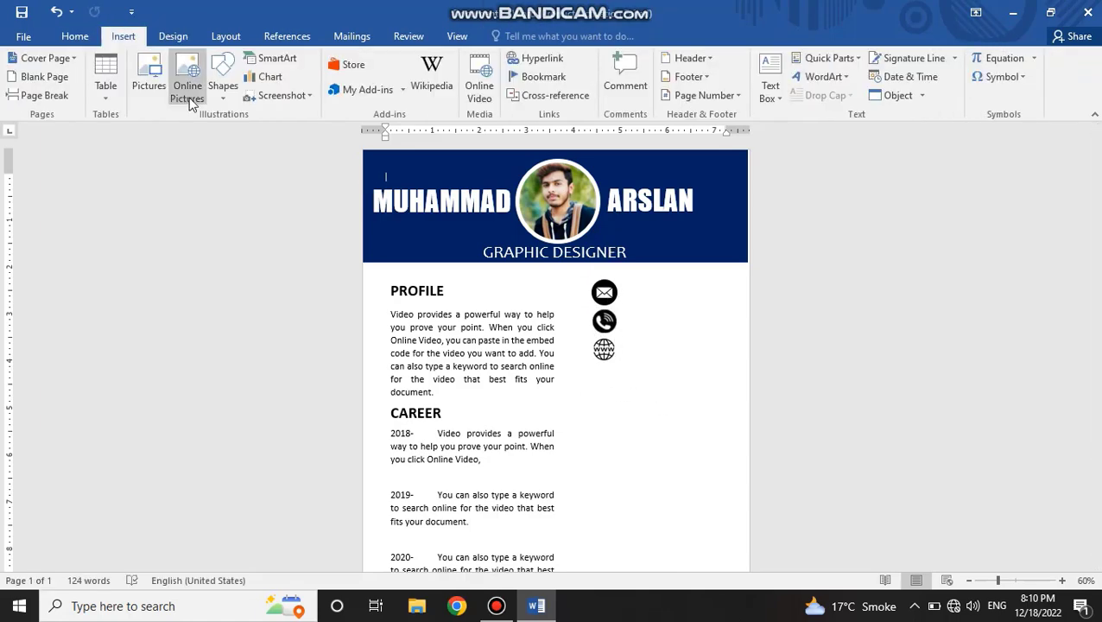
left_click(223, 84)
left_click(216, 132)
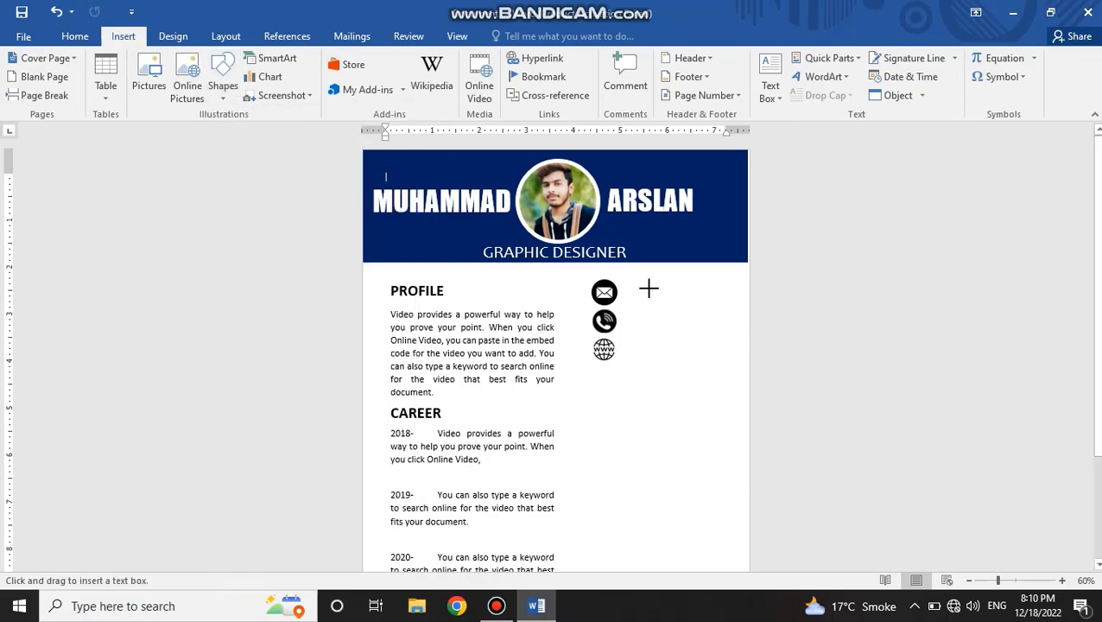
left_click_drag(624, 284, 663, 302)
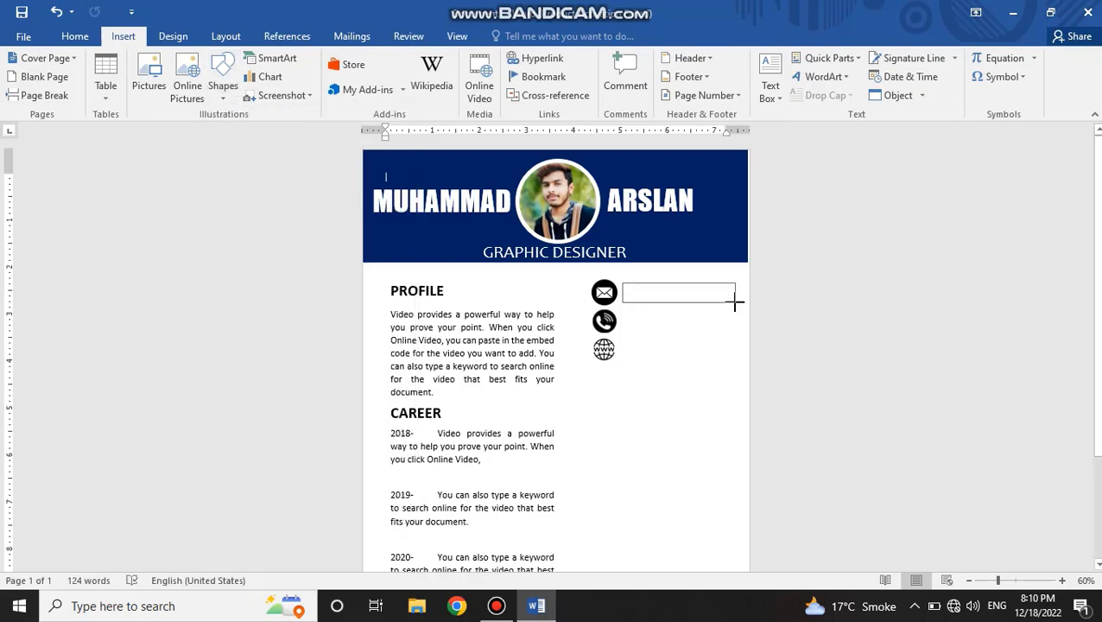
left_click_drag(736, 301, 735, 301)
Step: Remove the outline and the fill from the text box beside the envelope icon
left_click(403, 78)
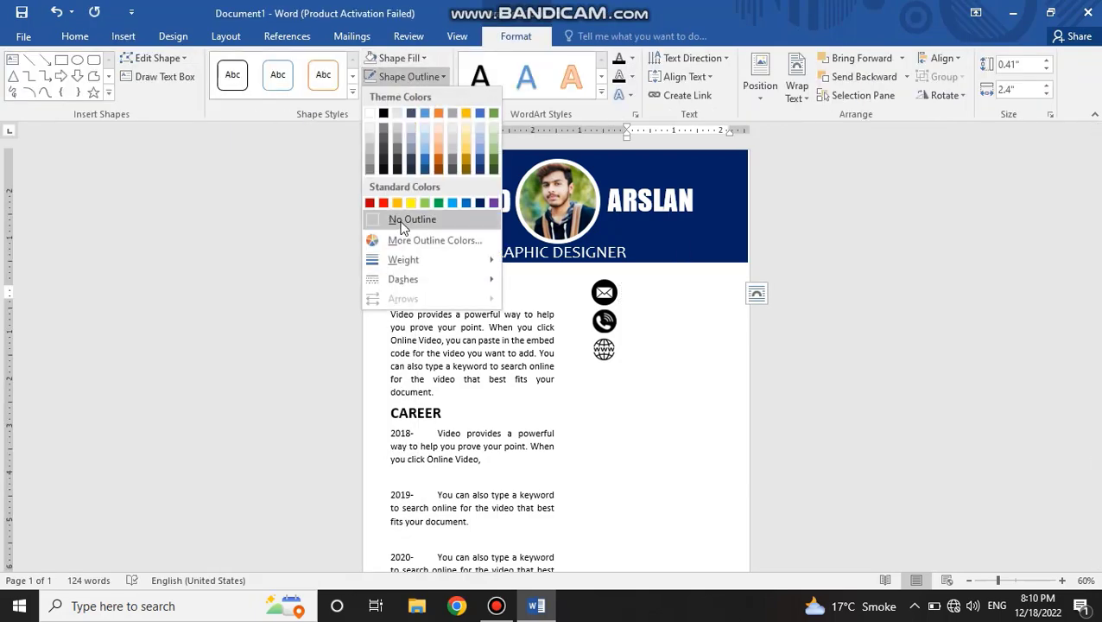
left_click(401, 219)
left_click(399, 58)
left_click(403, 201)
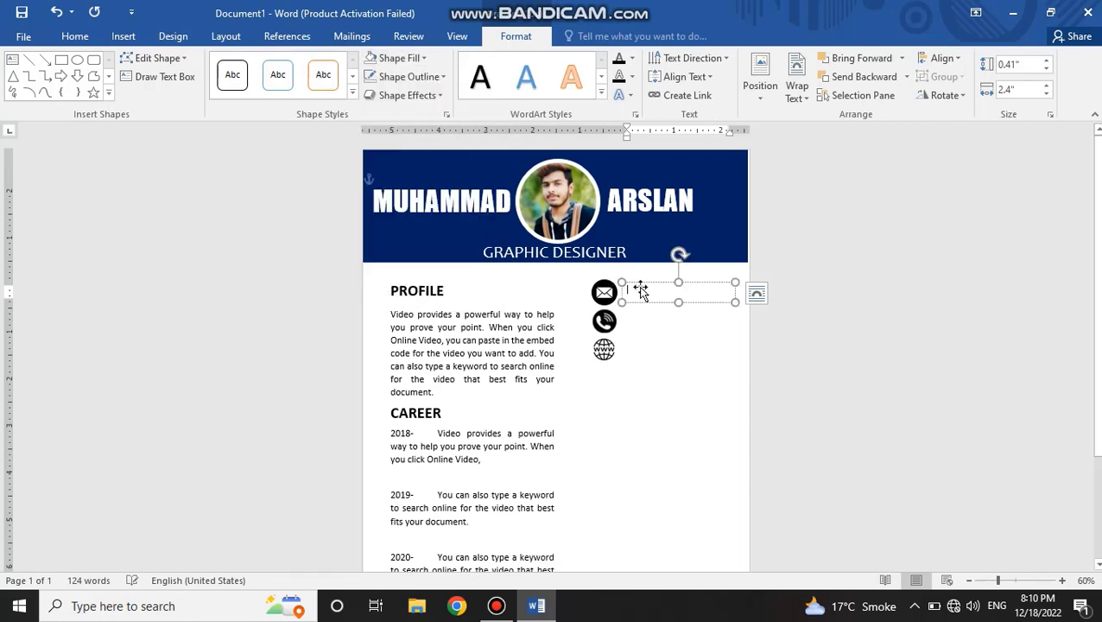
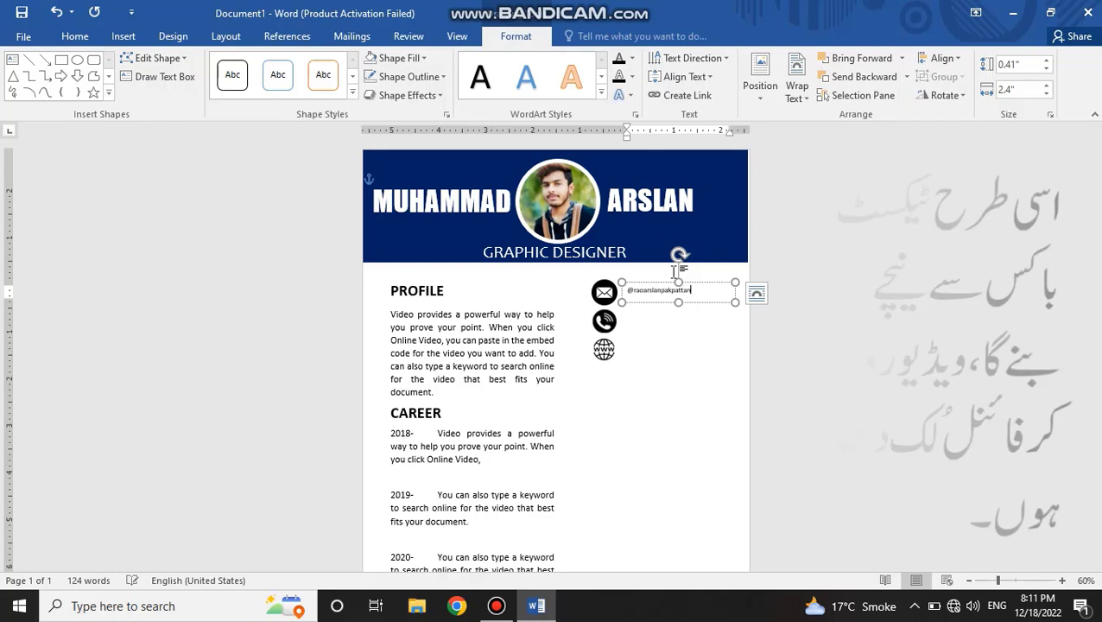
Step: Enter the contact handle in the text box beside the envelope icon and enlarge its font size
key("ctrl+a")
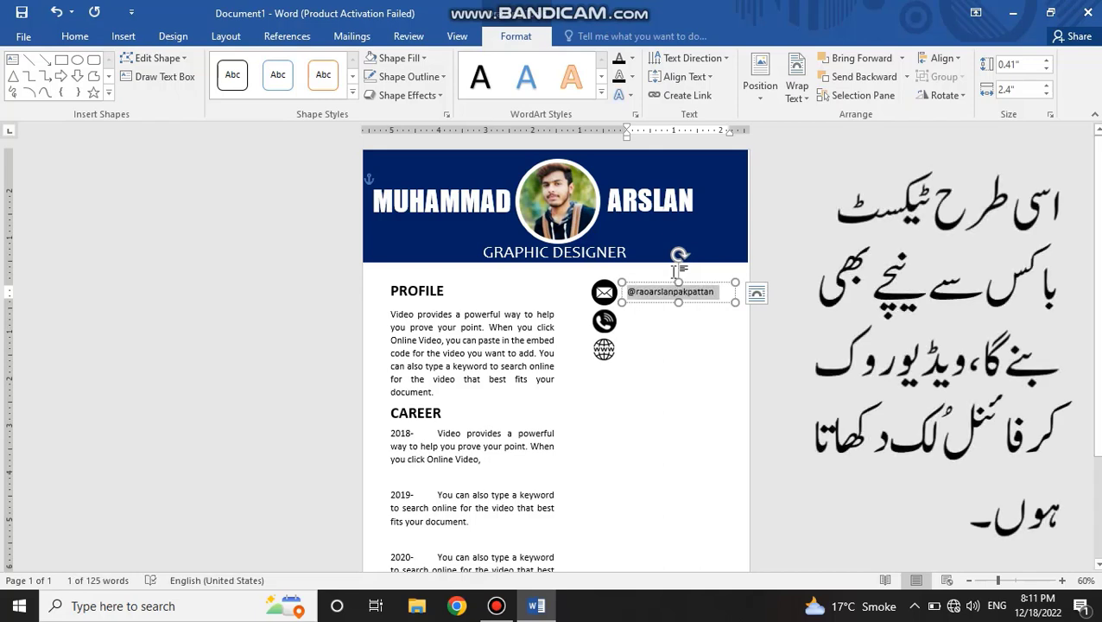
left_click(74, 36)
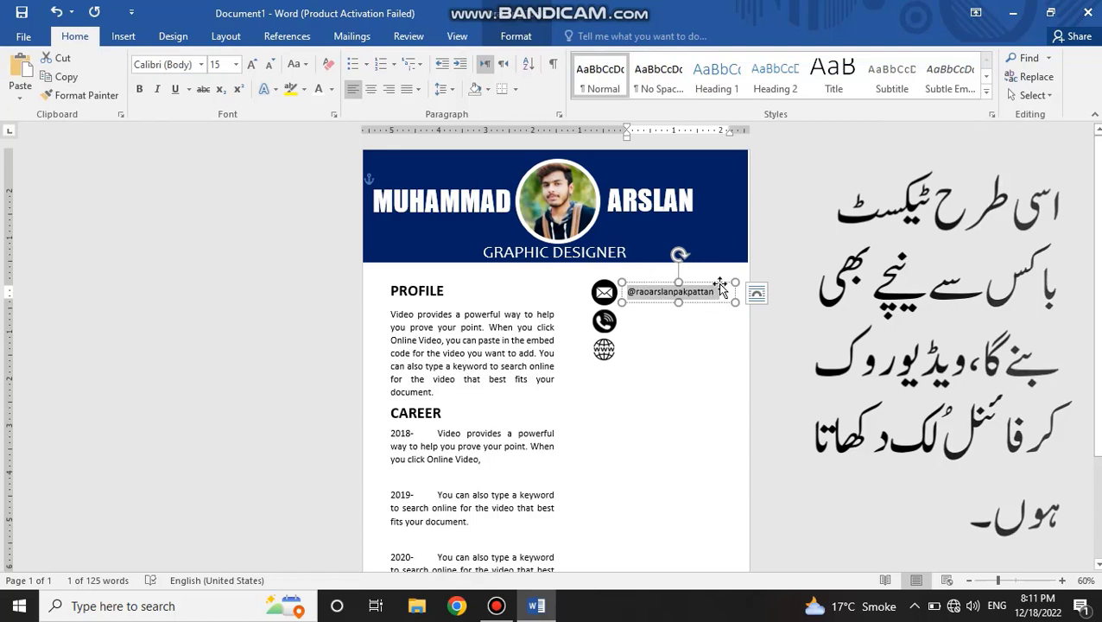
key("ctrl+]")
left_click(688, 326)
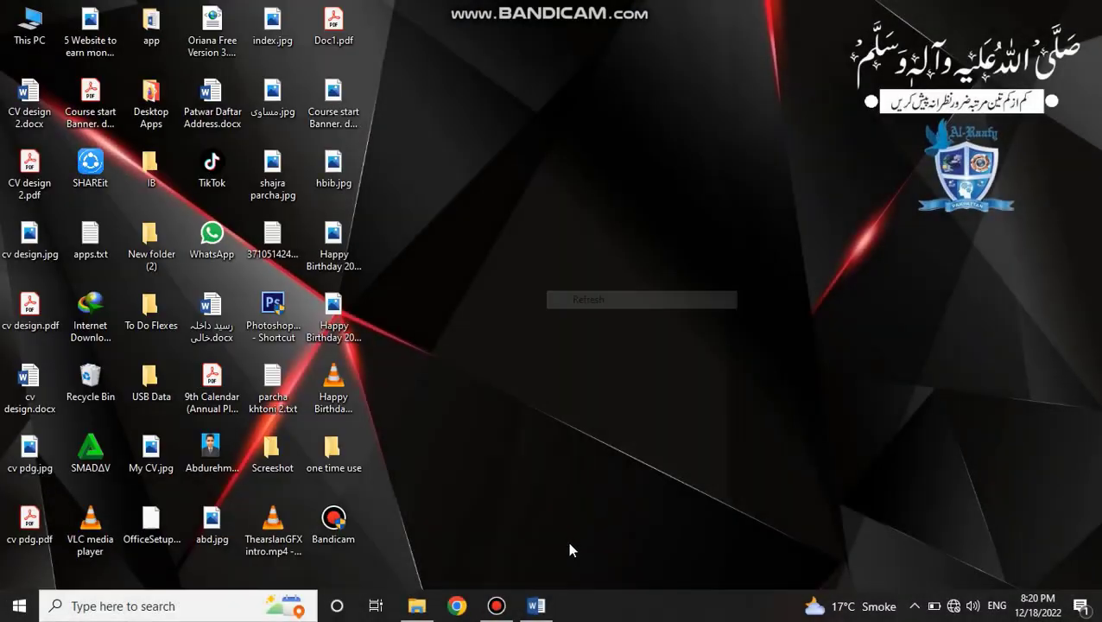
Step: Switch to the CV design 2.docx document and look over its contact details, EDUCATION, SKILLS and REFERENCE sections
left_click(537, 606)
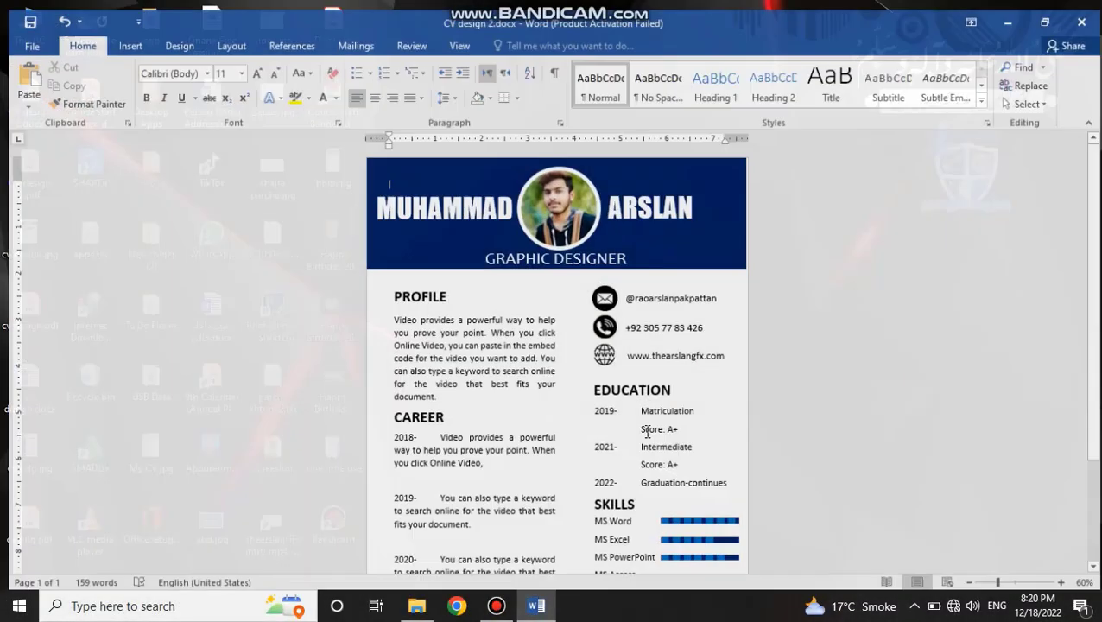
scroll(665, 380, "down", 3)
left_click(620, 298)
left_click(630, 276)
triple_click(617, 306)
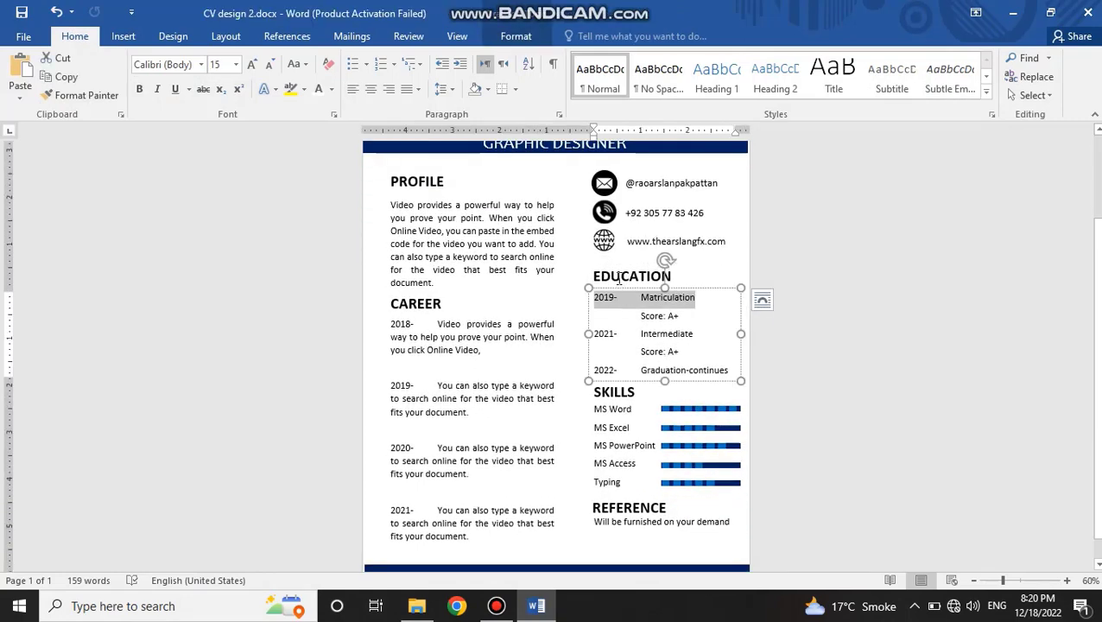
Step: Show the Selection Pane and collapse the groups in its object list
left_click(516, 36)
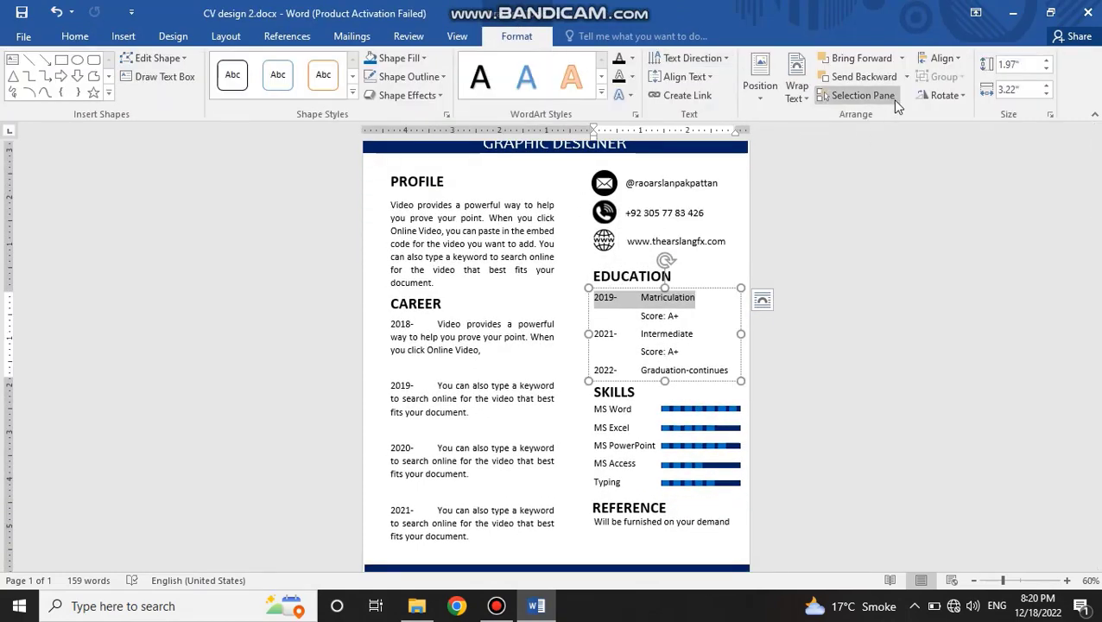
left_click(856, 95)
scroll(896, 155, "down", 1)
left_click(924, 223)
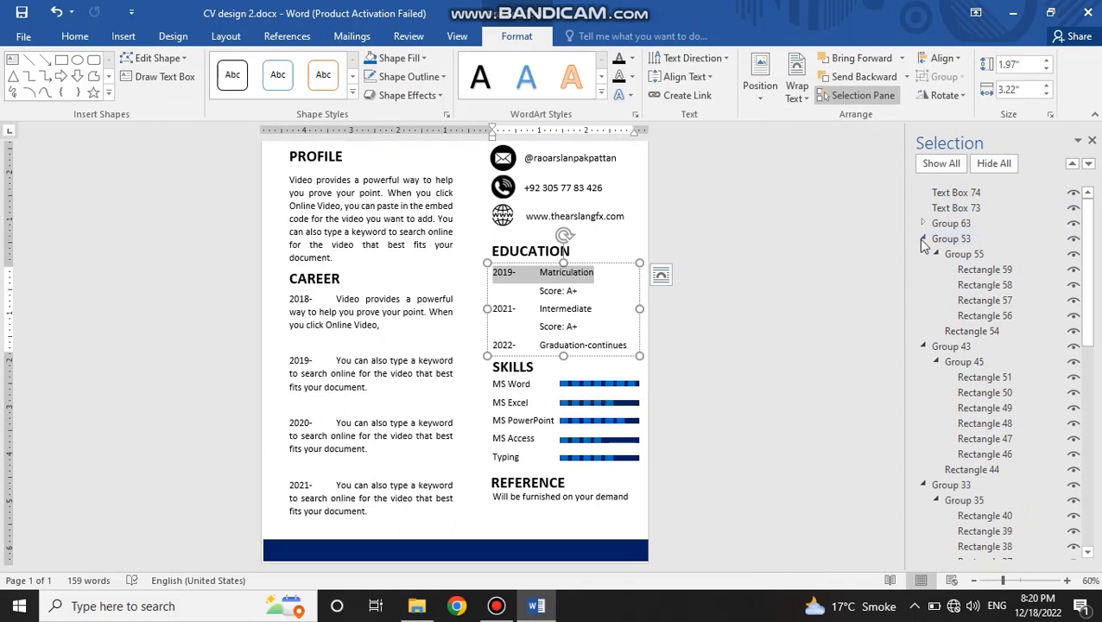
left_click(924, 239)
left_click(923, 254)
left_click(924, 269)
left_click(924, 285)
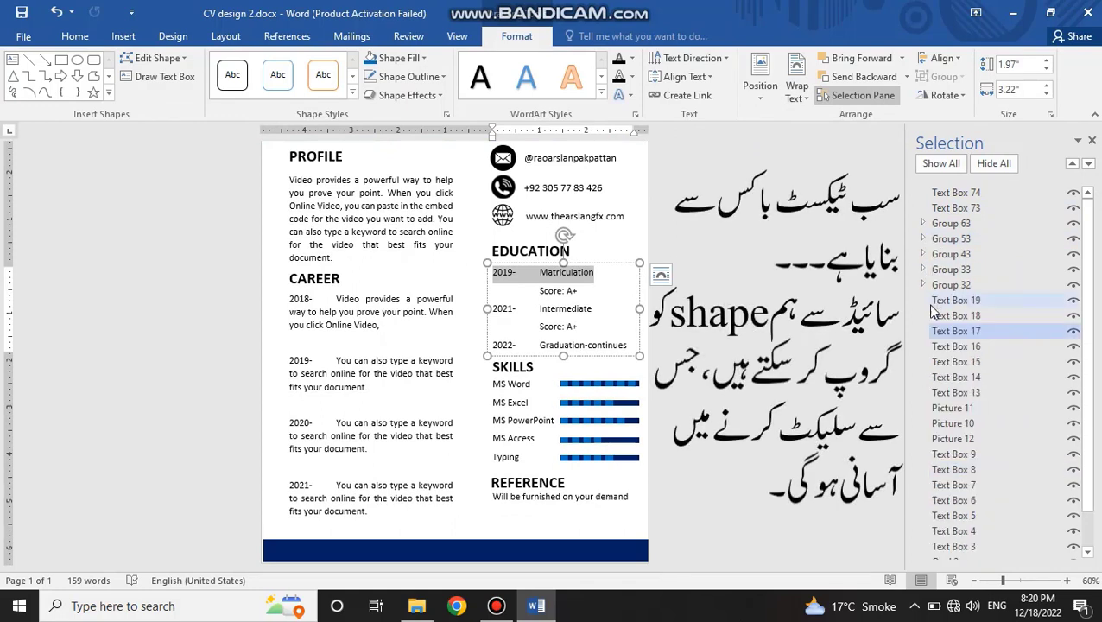
scroll(928, 316, "down", 1)
left_click(923, 244)
left_click(923, 245)
scroll(956, 318, "up", 1)
Step: Group the EDUCATION heading text box with the education details text box below it
left_click(957, 288)
left_click(587, 264)
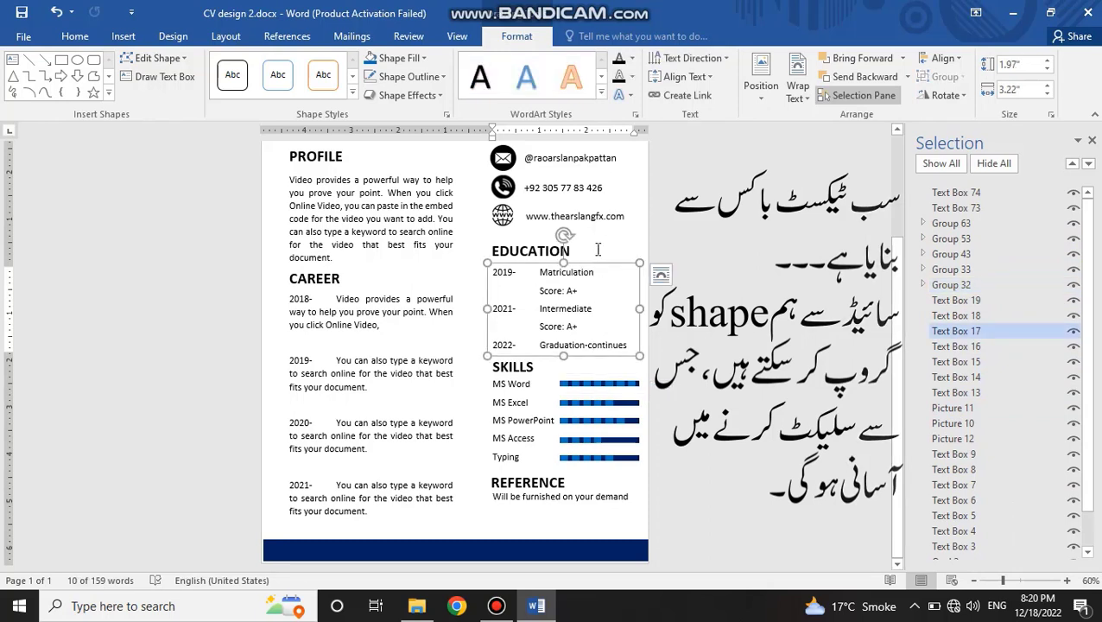
left_click(540, 275)
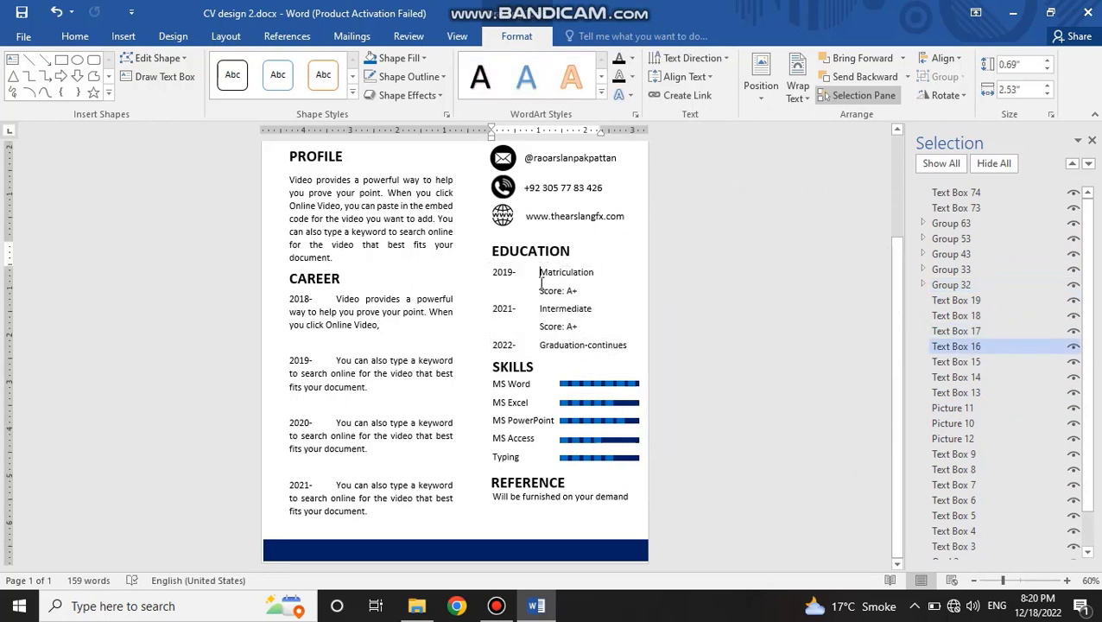
left_click(535, 255)
left_click(548, 289)
left_click(972, 348)
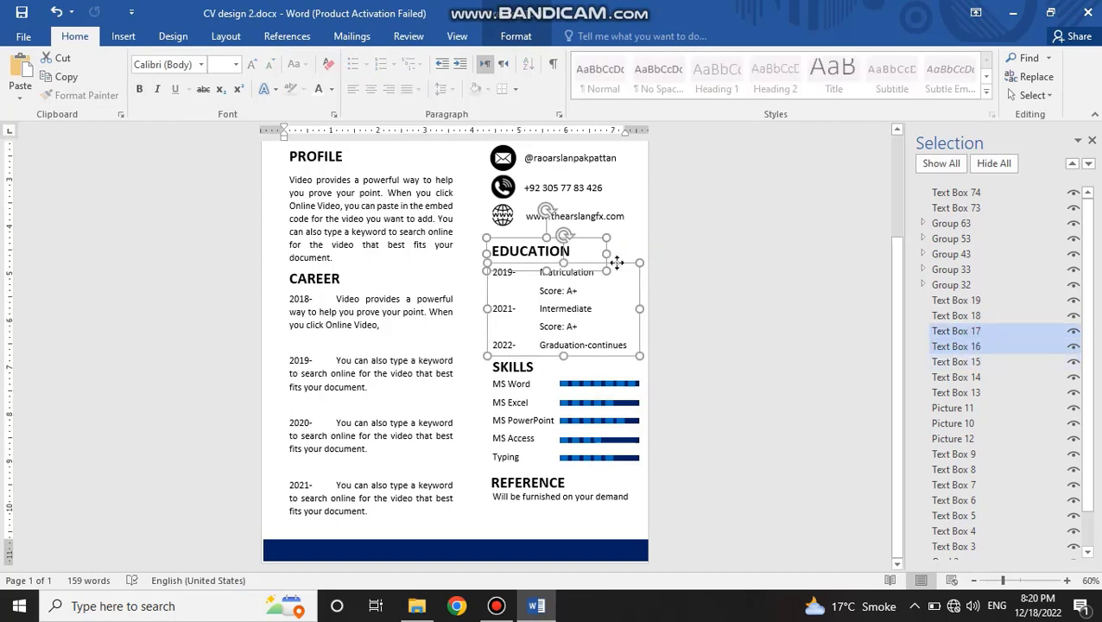
left_click(529, 39)
left_click(943, 77)
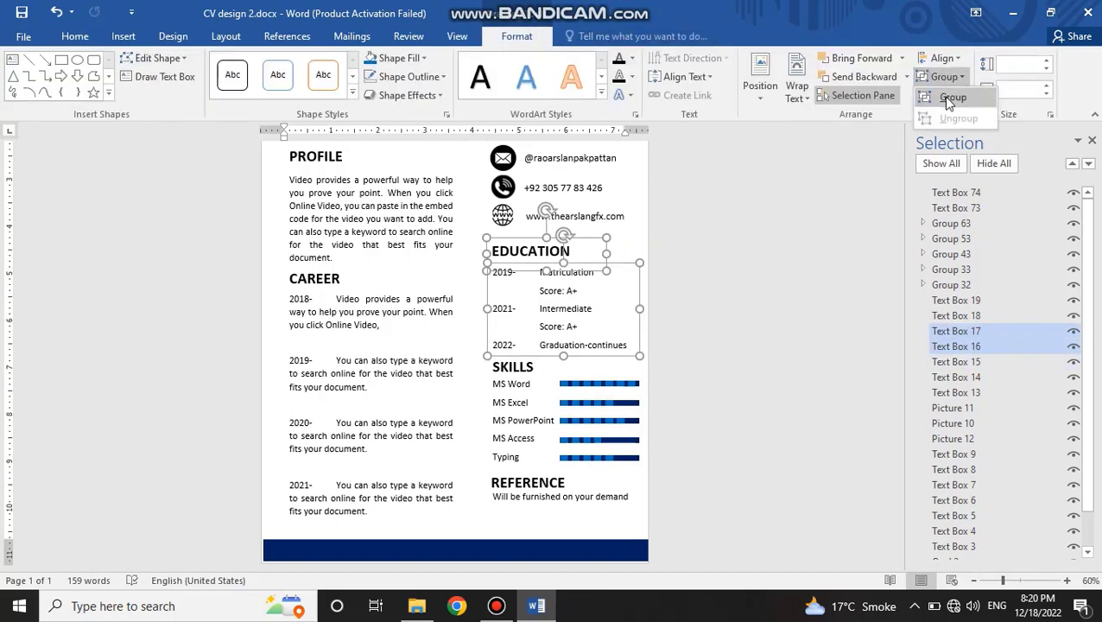
left_click(952, 97)
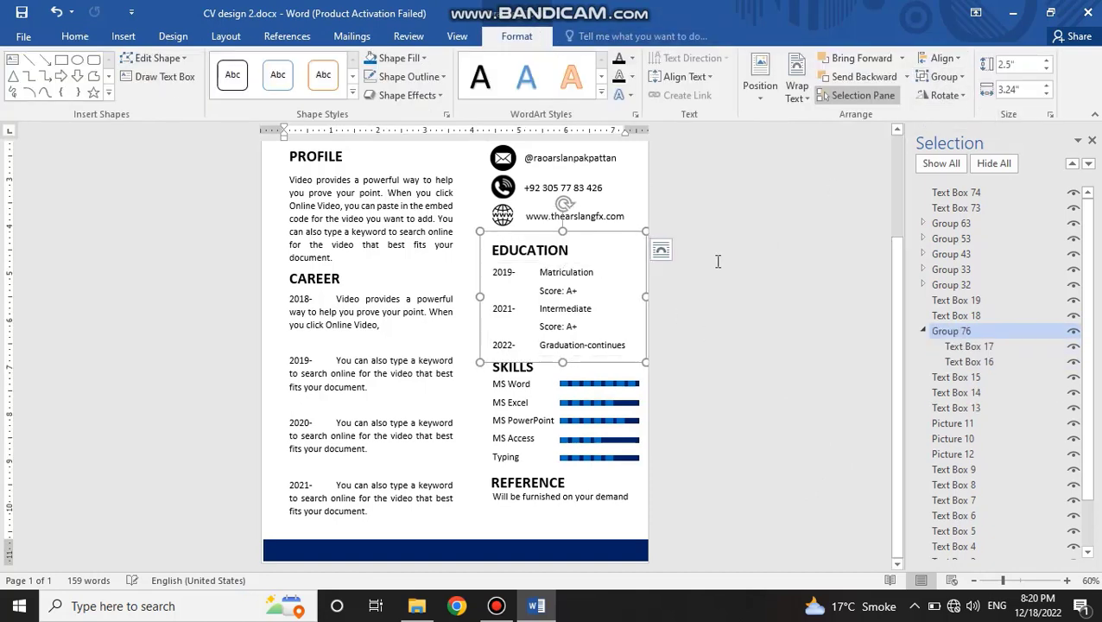
Step: Group the SKILLS heading text box with the skills list text box, and undo a trial move of the group
left_click(593, 445)
left_click(922, 285)
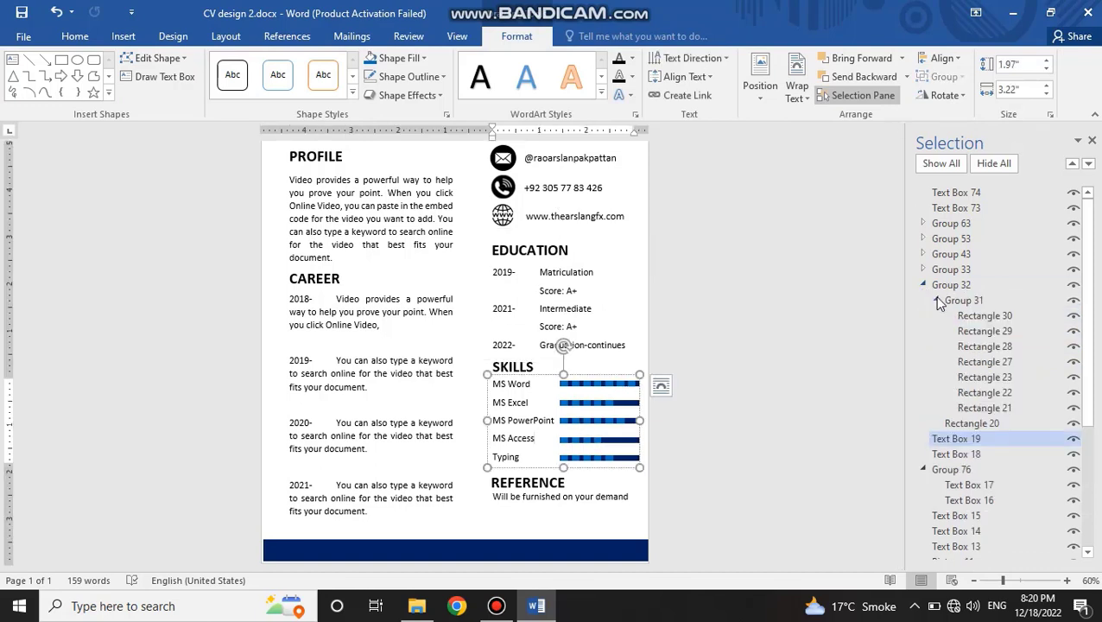
left_click(938, 302)
left_click(949, 337)
left_click(950, 351)
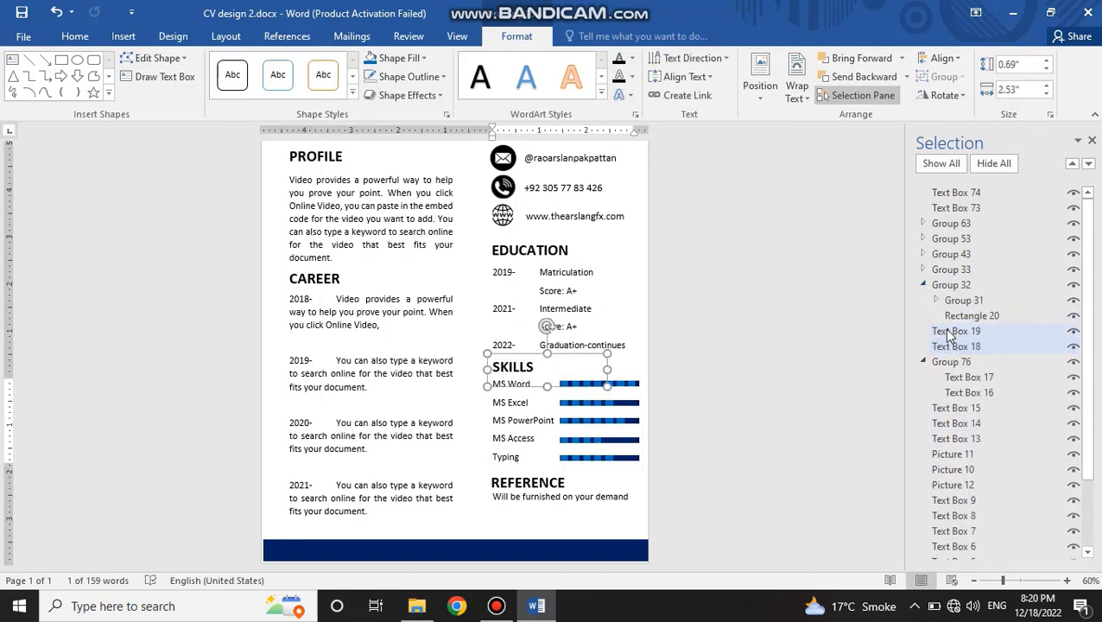
left_click(950, 333, "ctrl")
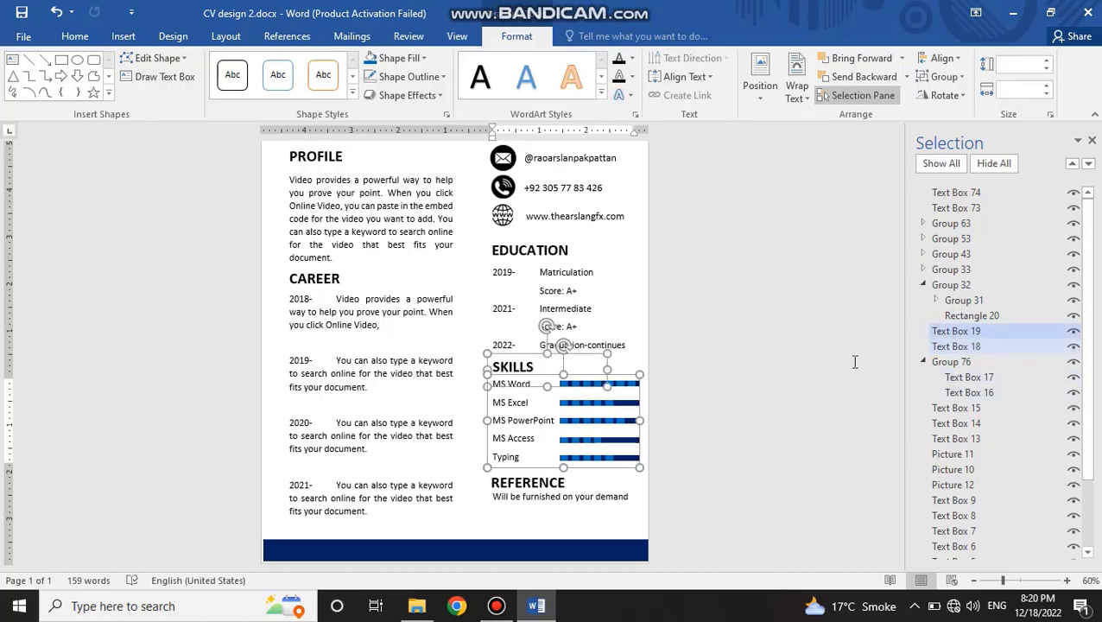
left_click(943, 76)
left_click(967, 98)
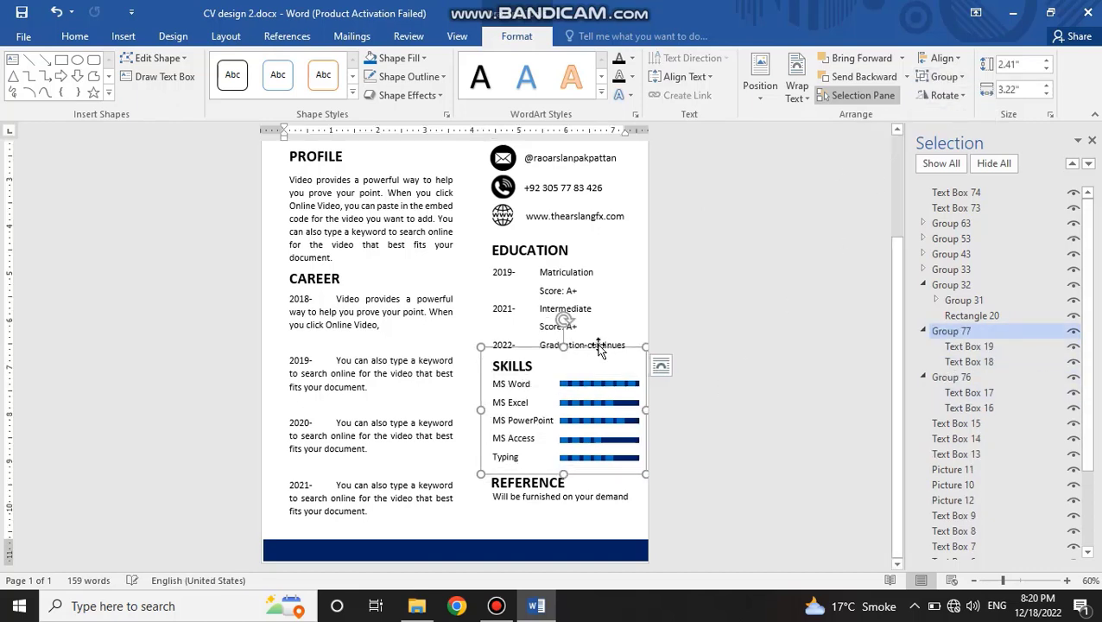
left_click_drag(600, 349, 610, 256)
key("ctrl+z")
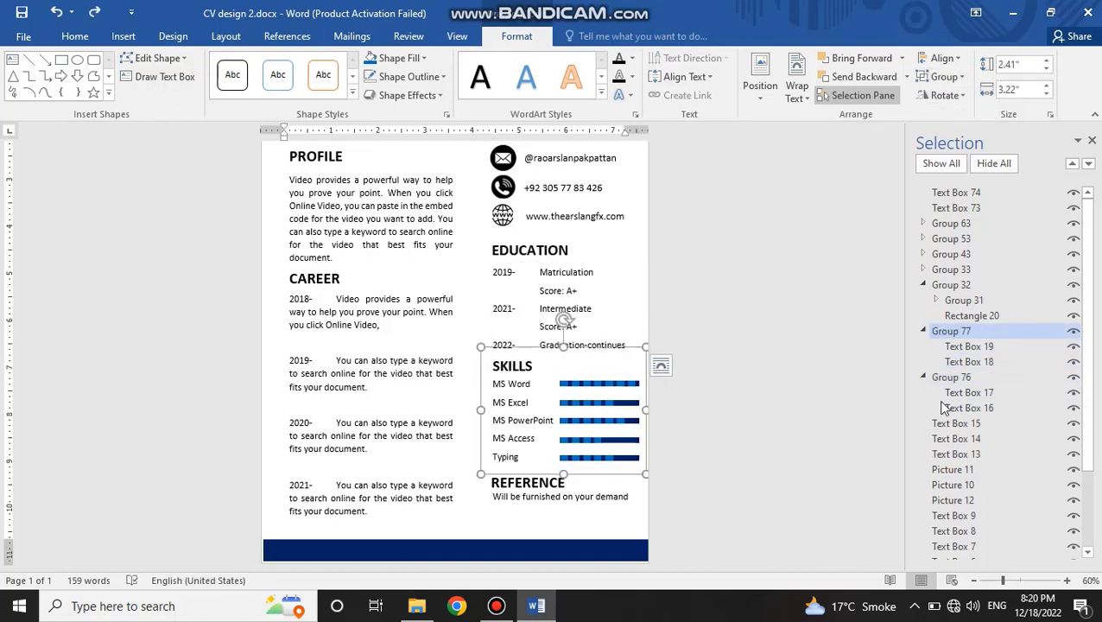
Step: Collapse the expanded groups in the object list and check which page objects the ungrouped text box and picture entries refer to
left_click(922, 331)
left_click(923, 284)
left_click(922, 315)
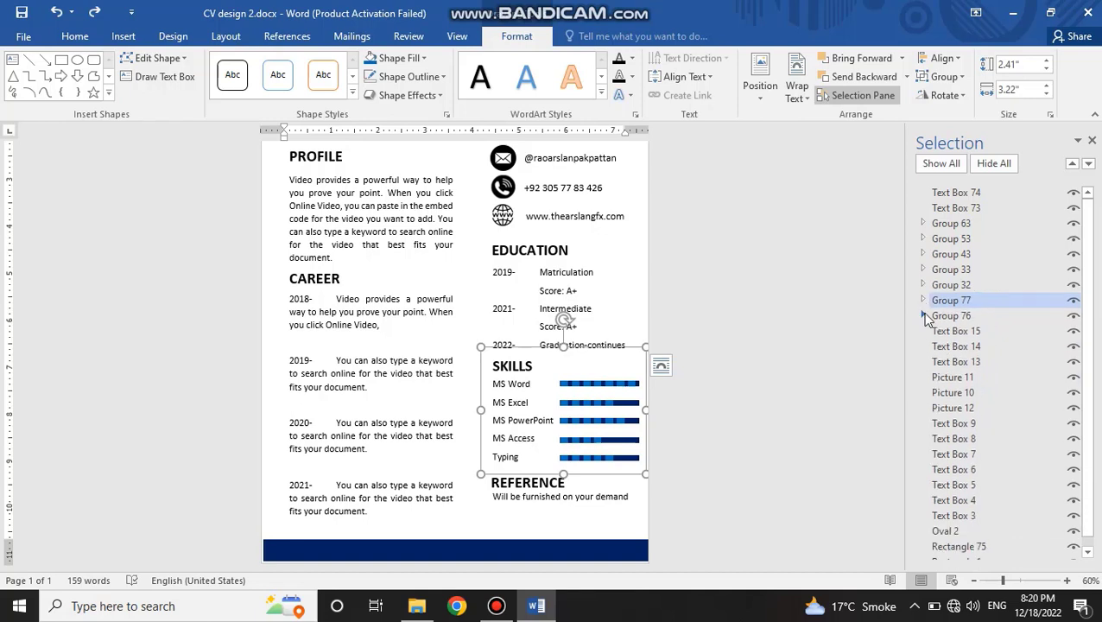
left_click(951, 331)
left_click(947, 346)
left_click(946, 361)
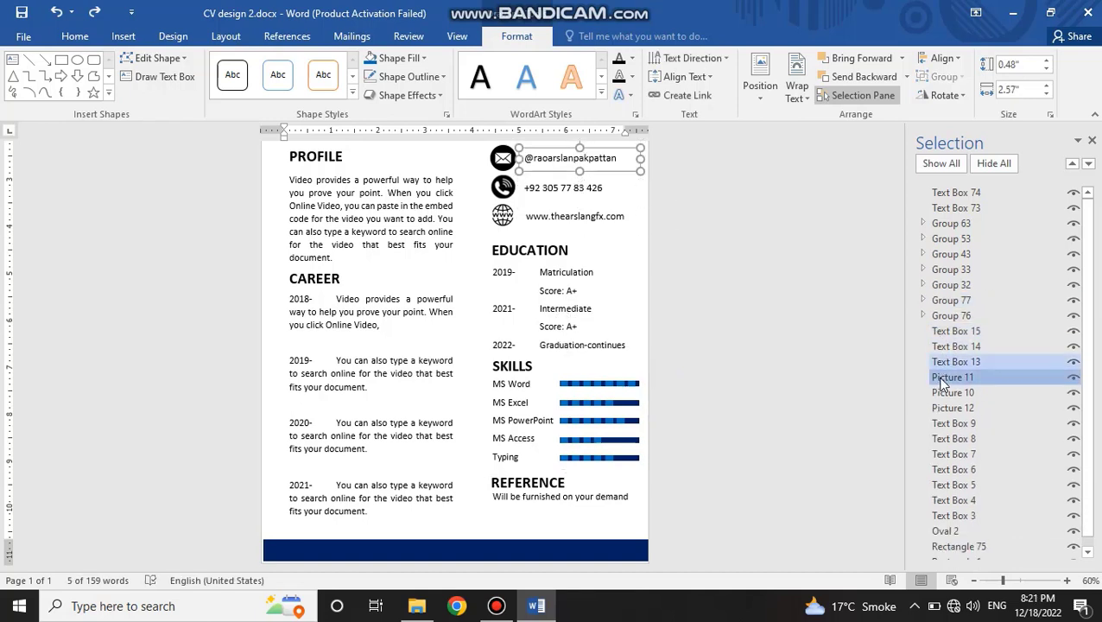
left_click(944, 381)
left_click(943, 394)
left_click(943, 405)
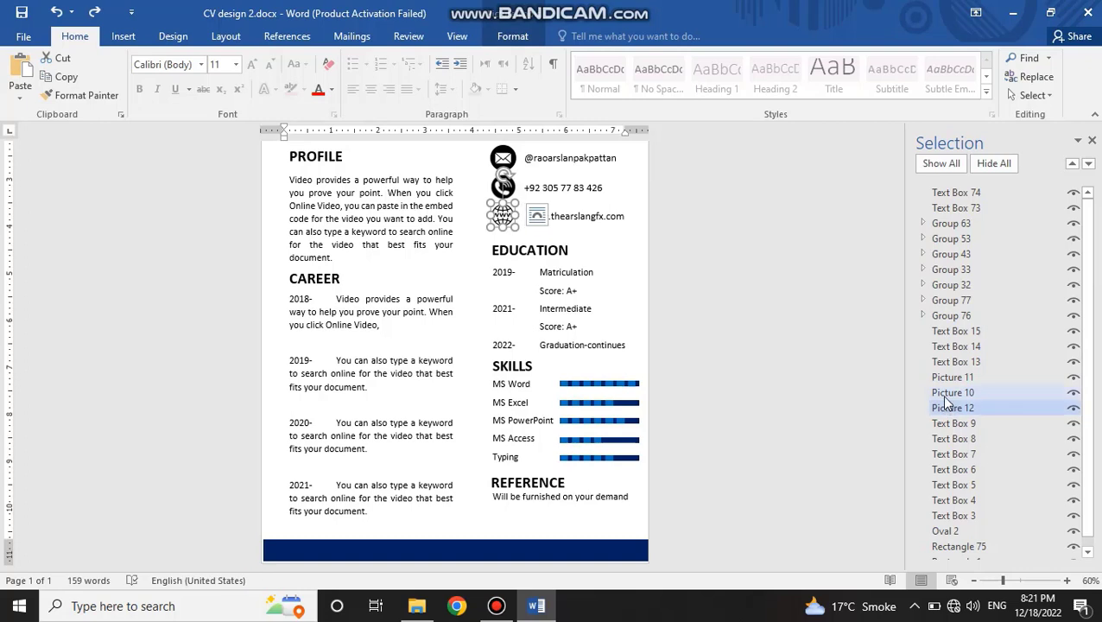
left_click(943, 469)
Step: Group the five skill level bars beside the skills list into one object
left_click(605, 380)
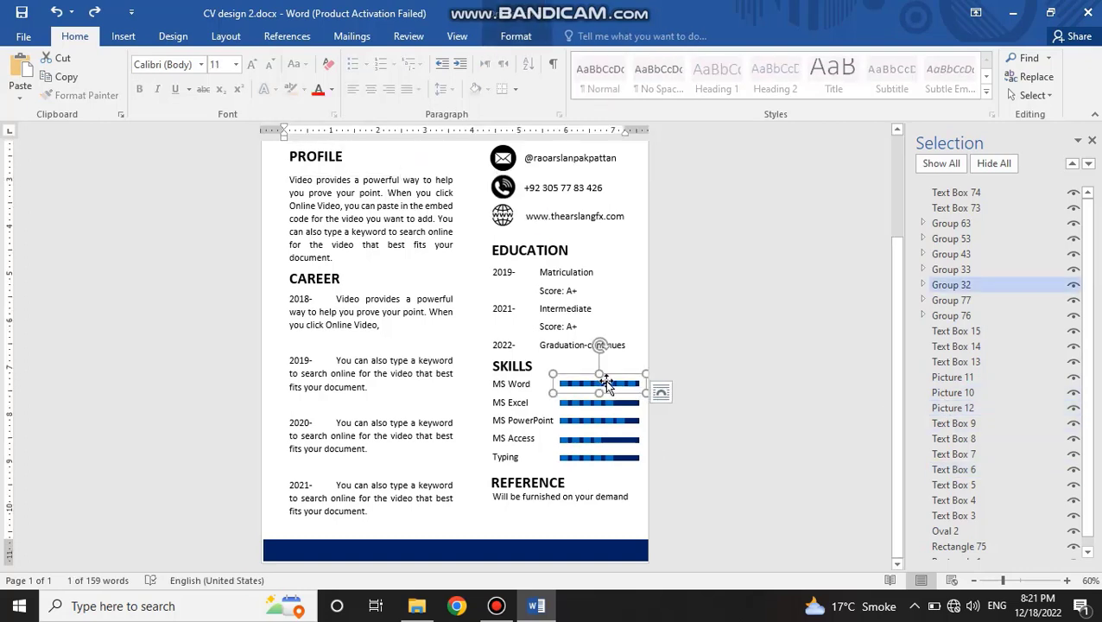
left_click(942, 302, "ctrl")
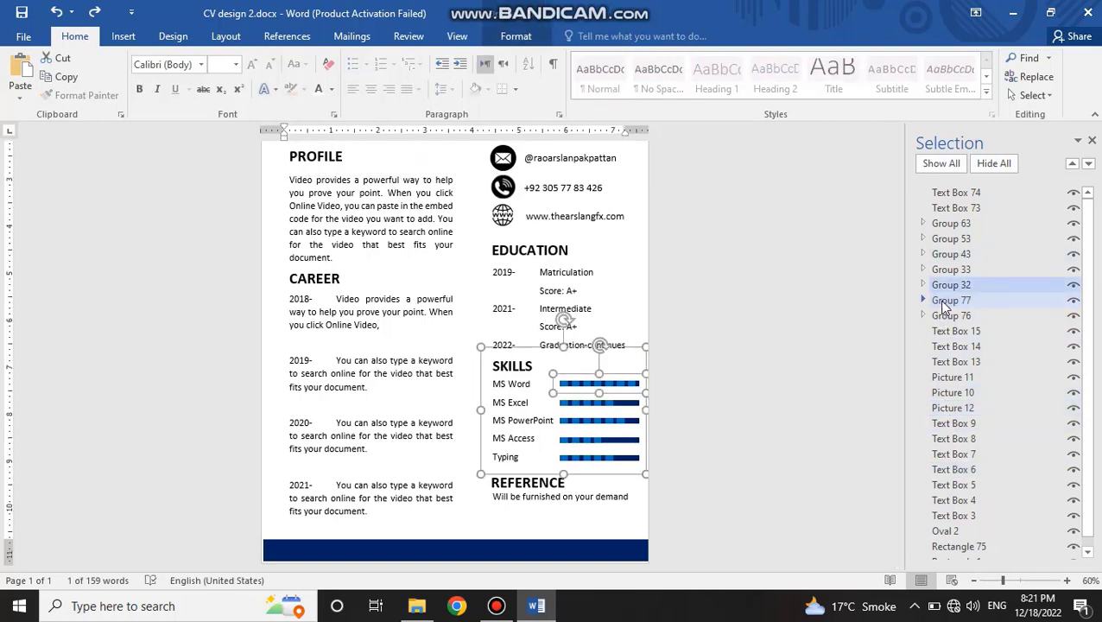
left_click(957, 284)
left_click(970, 331)
left_click(970, 287)
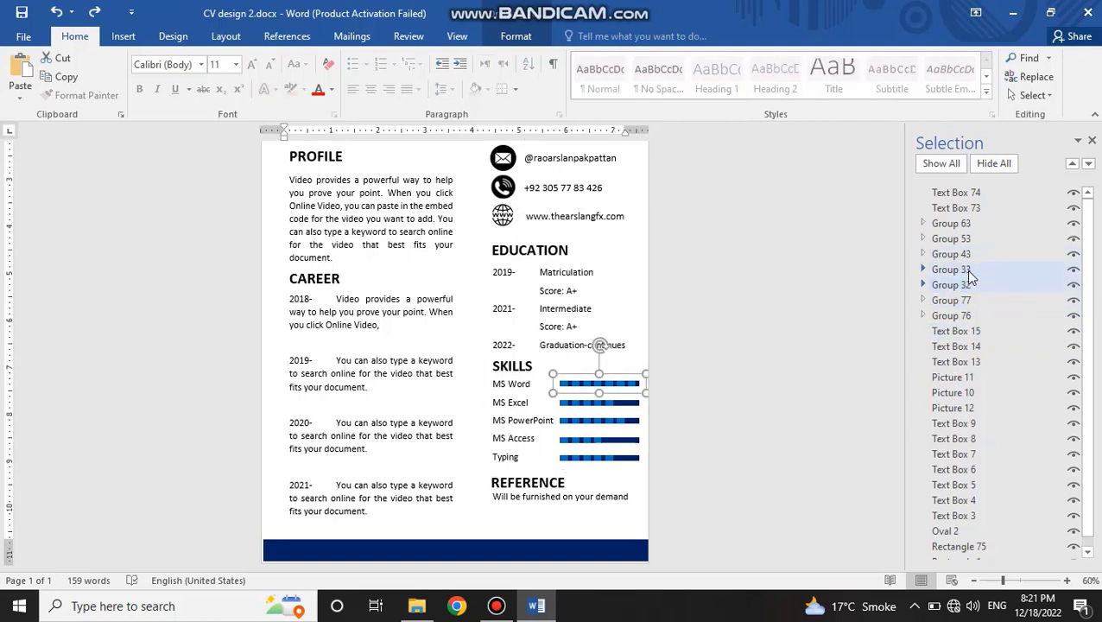
left_click(965, 269, "ctrl")
left_click(965, 254, "ctrl")
left_click(965, 239, "ctrl")
left_click(965, 224, "ctrl")
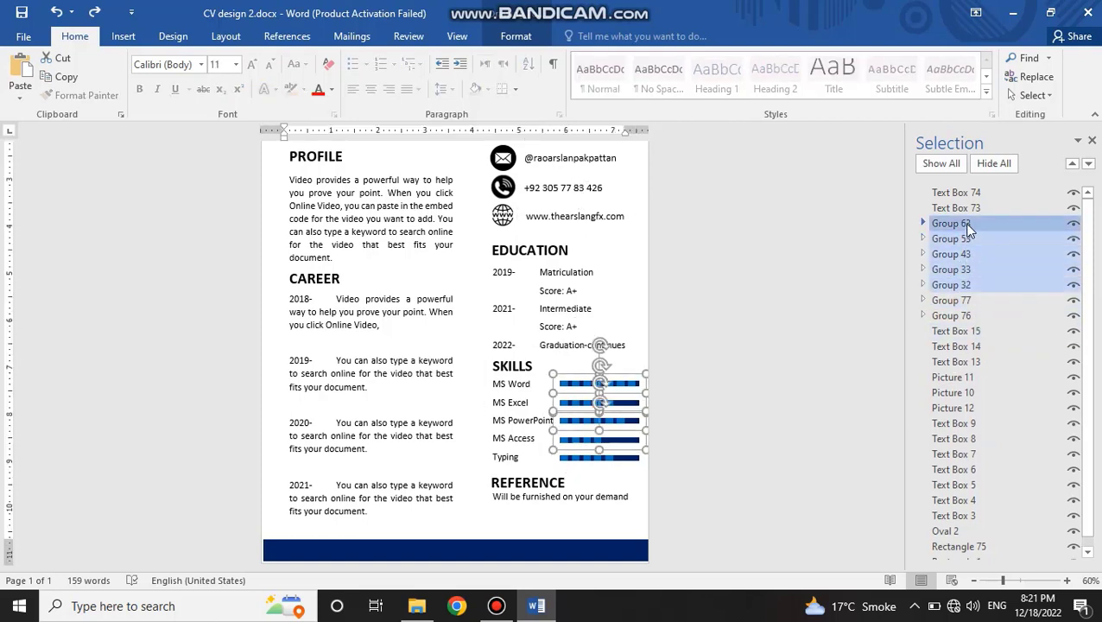
left_click(500, 39)
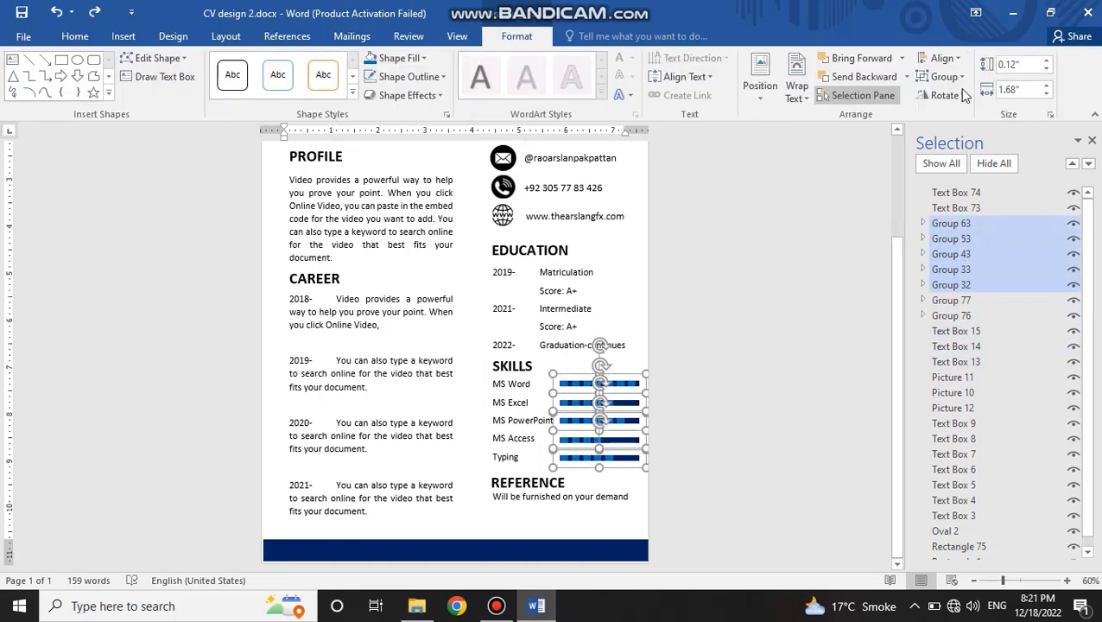
left_click(943, 76)
left_click(940, 96)
left_click(924, 224)
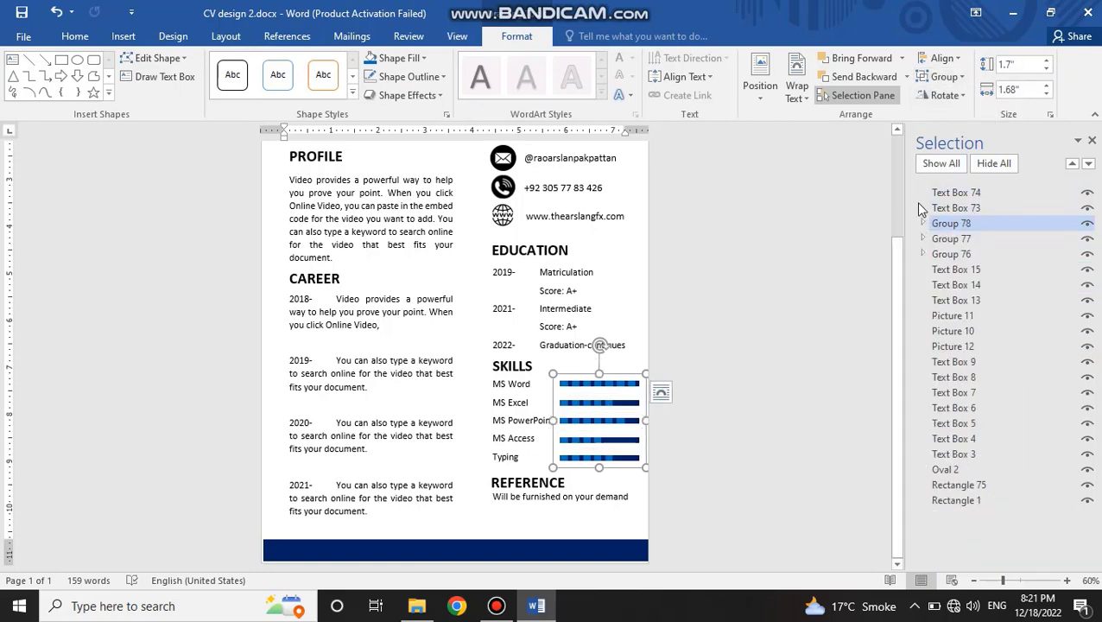
Step: Close the Selection Pane and deselect the education group
left_click(547, 280)
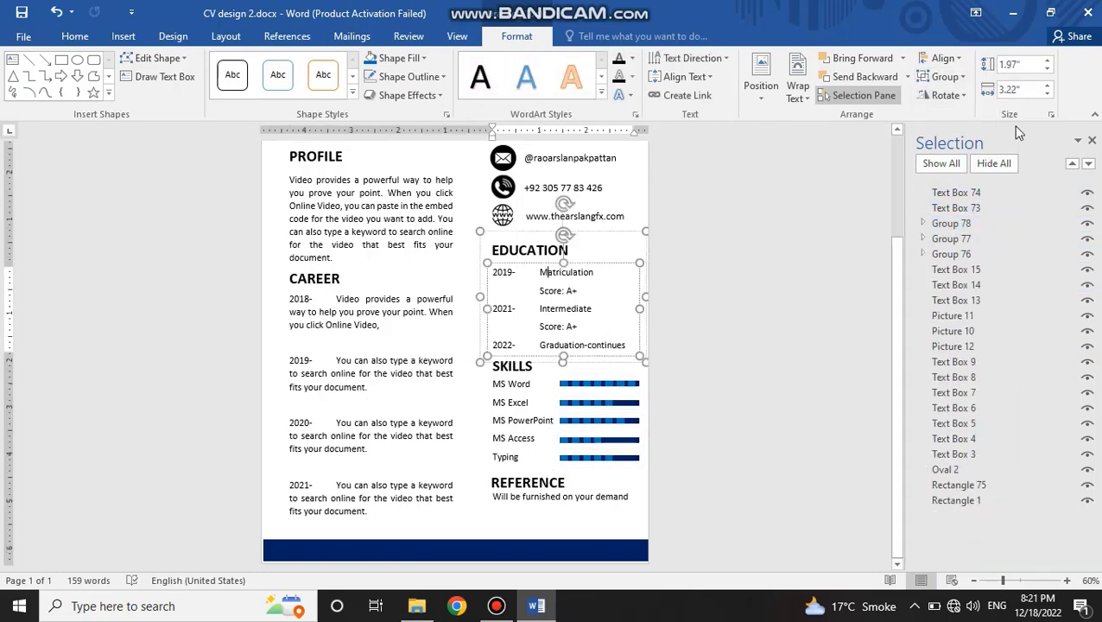
left_click(1093, 142)
scroll(662, 327, "up", 4)
left_click(699, 281)
scroll(695, 320, "down", 5)
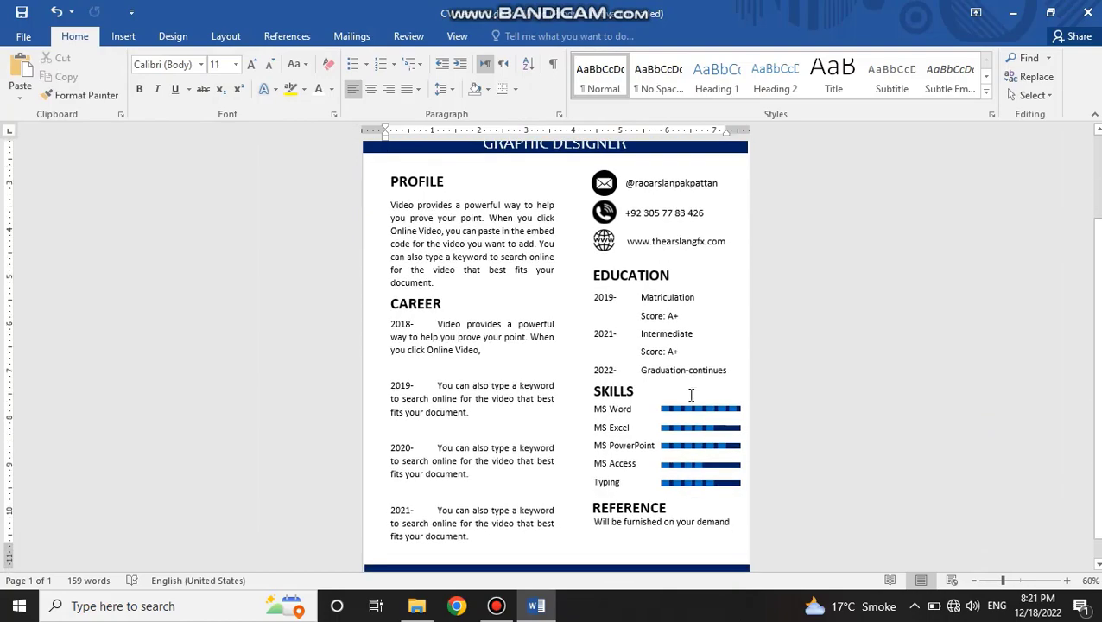
Step: Examine the alignment of the skills list with its level bars and the spacing of the sections around it
left_click(649, 396)
left_click(683, 385)
left_click(679, 447)
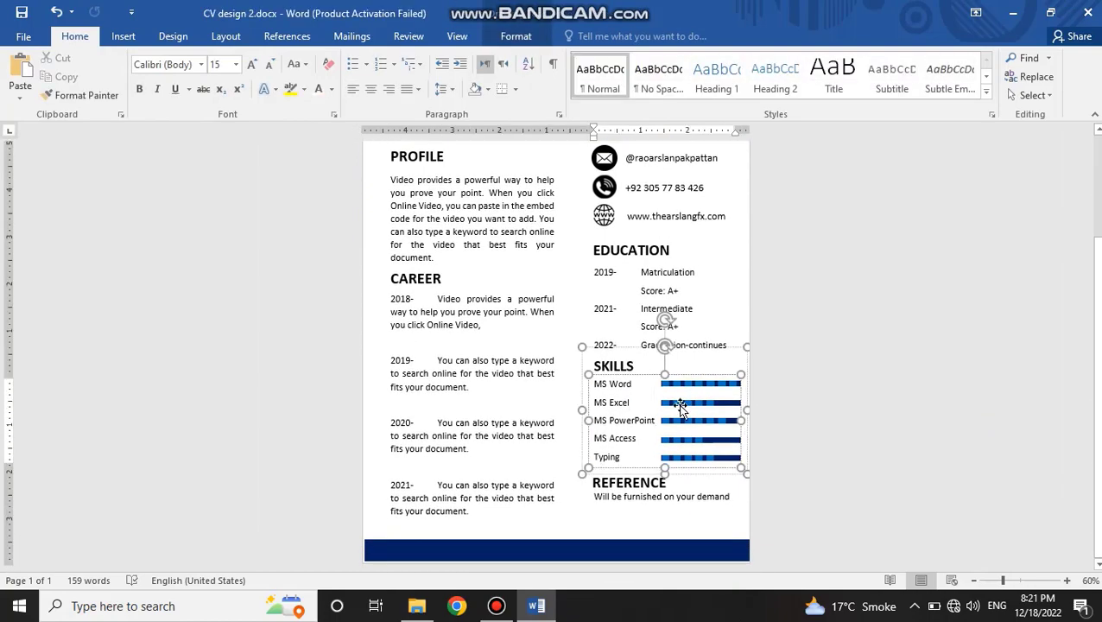
left_click(681, 403)
left_click(676, 514)
scroll(675, 458, "down", 2)
scroll(665, 413, "up", 3)
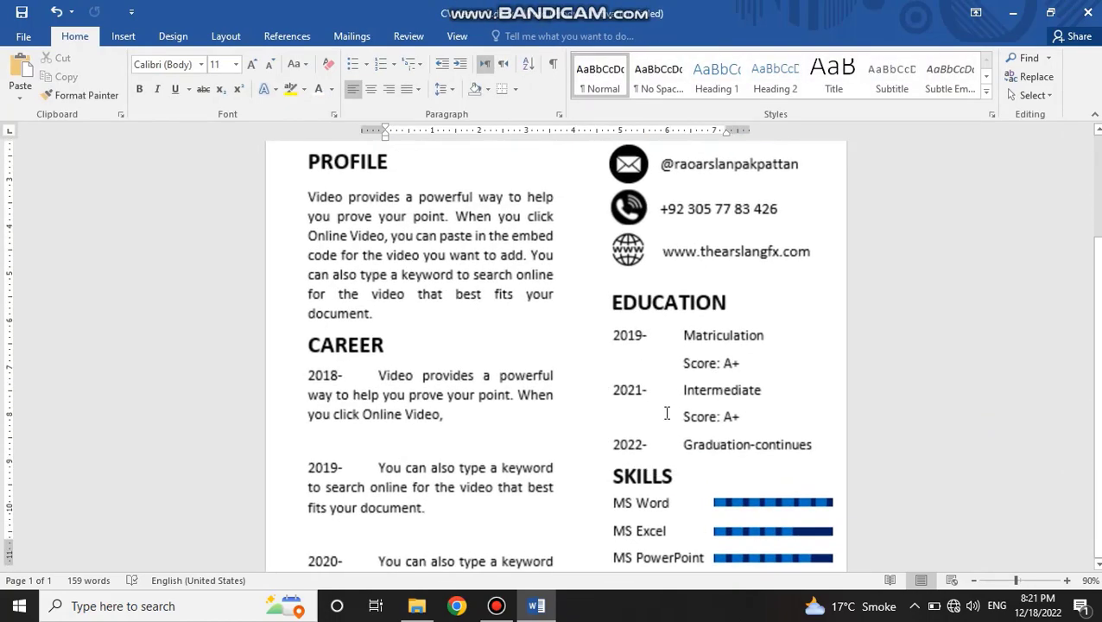
scroll(665, 413, "down", 3)
scroll(667, 413, "down", 5)
scroll(667, 412, "up", 4)
scroll(667, 410, "down", 5)
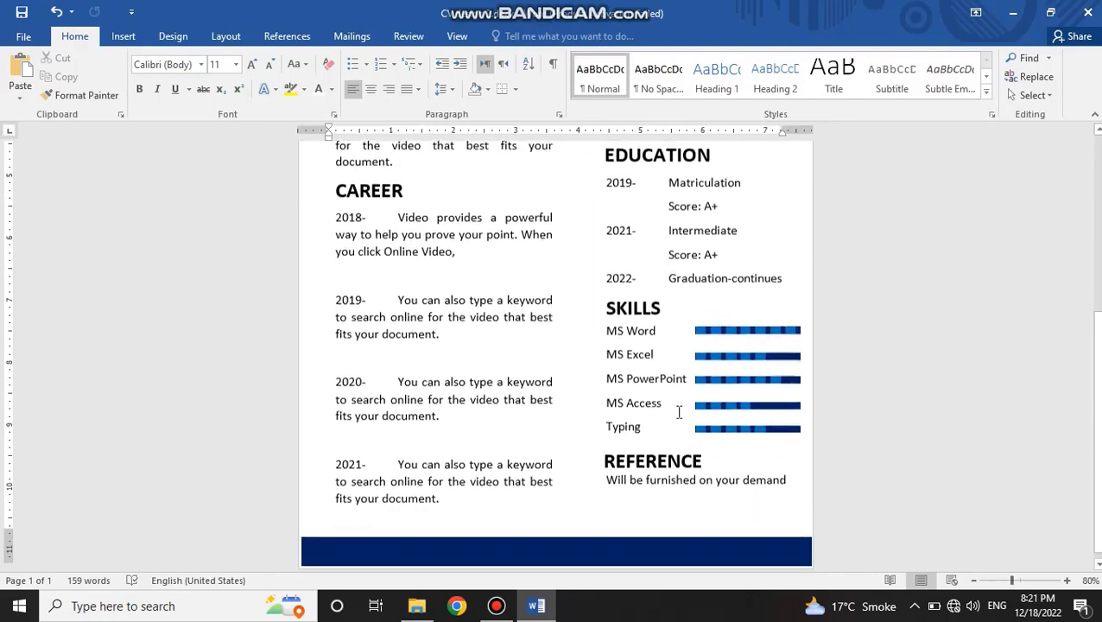
Step: Move the "Will be furnished on your demand" text box slightly down, away from the REFERENCE heading
left_click(695, 269)
left_click(723, 532)
left_click(734, 468)
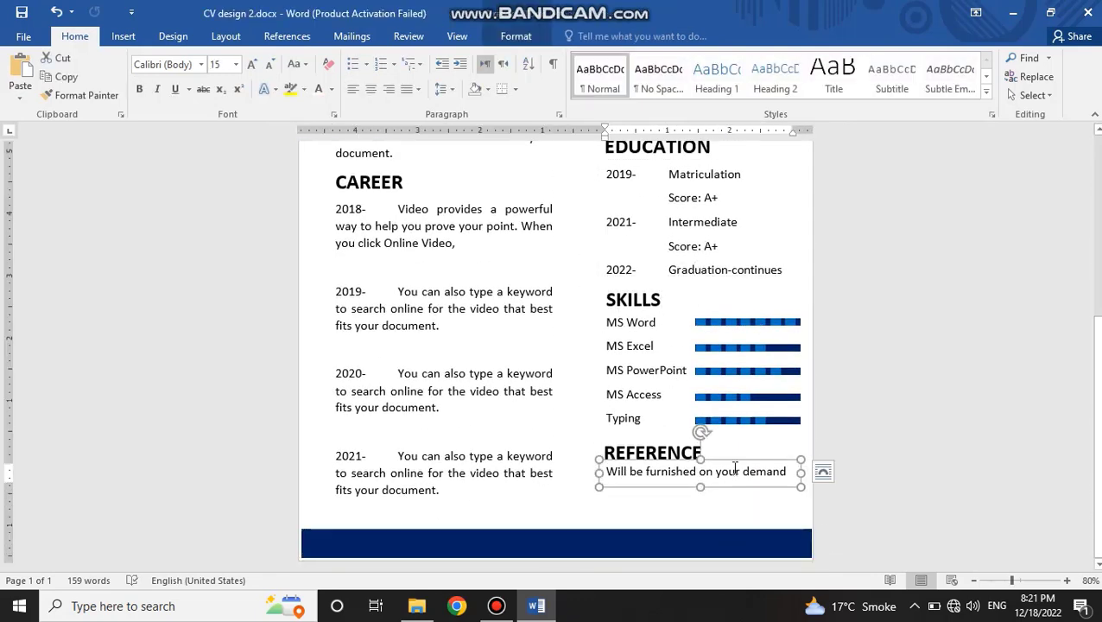
left_click_drag(736, 460, 735, 463)
left_click(695, 517)
Step: Move the PROFILE paragraph text box slightly up, closer to its heading
scroll(696, 508, "up", 1)
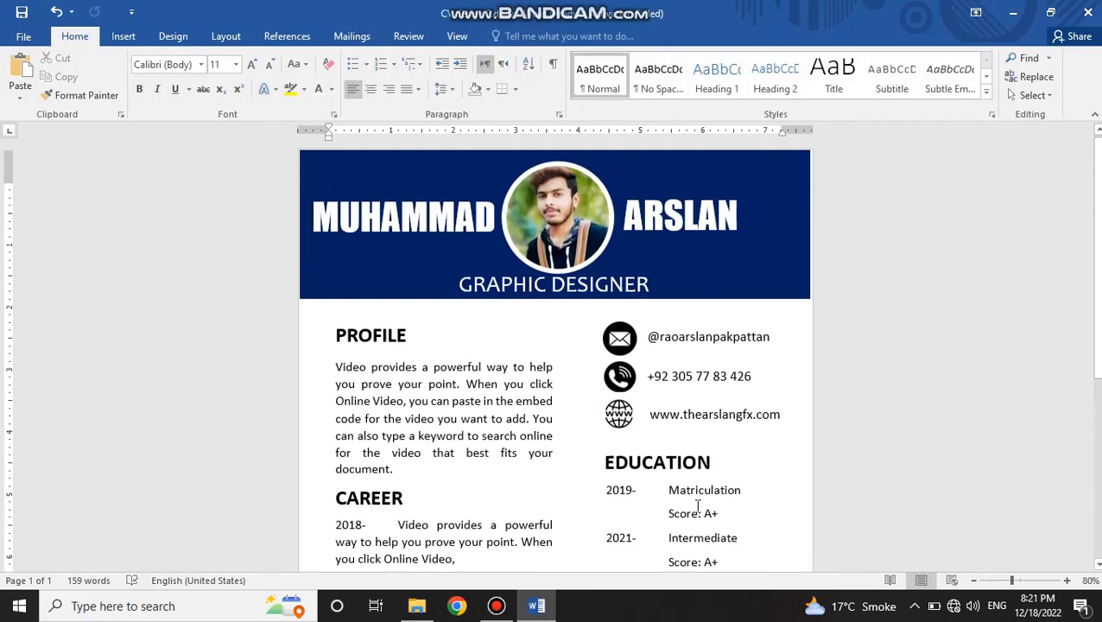
scroll(698, 507, "down", 2)
left_click(386, 312)
left_click_drag(386, 301, 386, 292)
left_click(708, 386)
Step: Look over the whole résumé page from the header to the footer band
scroll(709, 386, "down", 4)
scroll(708, 386, "down", 3)
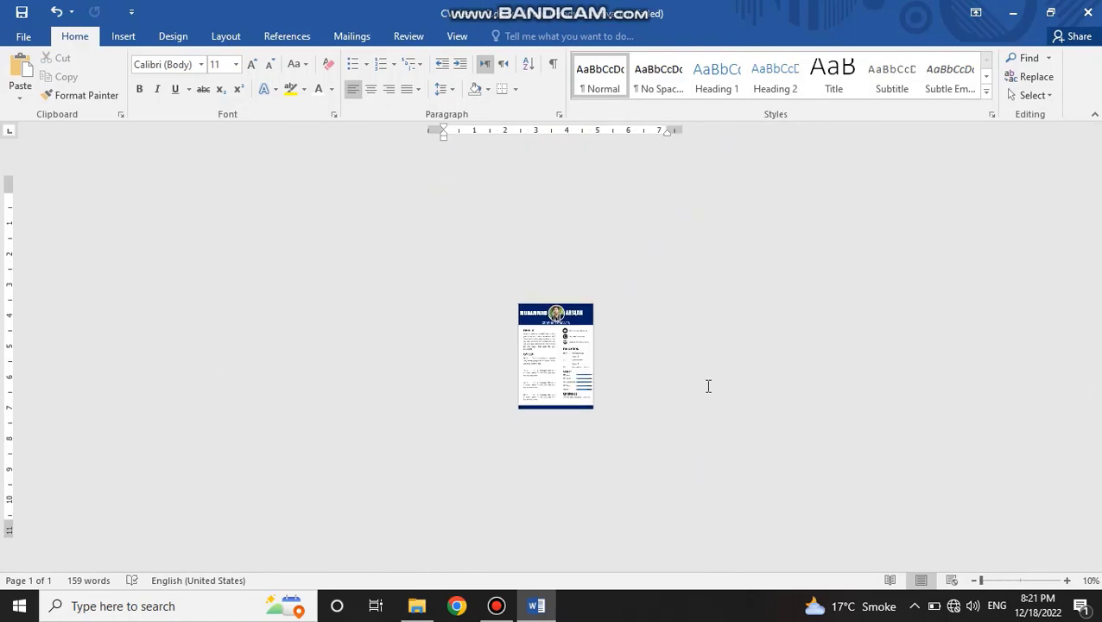
scroll(709, 386, "up", 6)
scroll(708, 386, "down", 5)
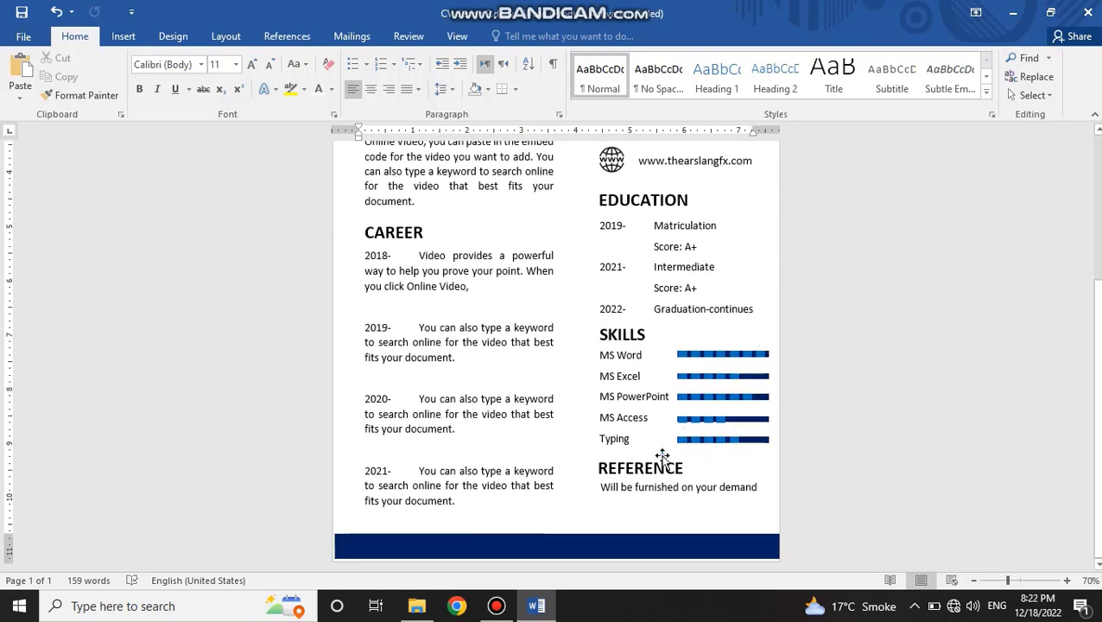
scroll(664, 450, "up", 6)
scroll(667, 436, "down", 6)
scroll(682, 174, "up", 5)
Step: Set the GRAPHIC DESIGNER title's font size to 24 and shift its text box to centre it under the photo
left_click(628, 278)
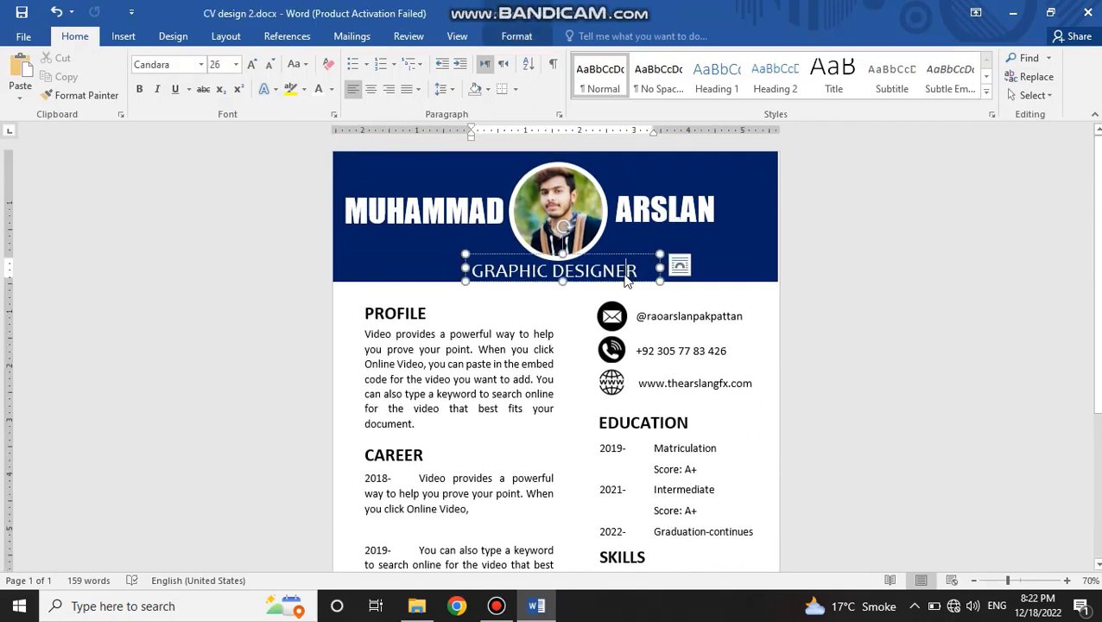
triple_click(628, 279)
left_click(732, 271)
left_click(605, 275)
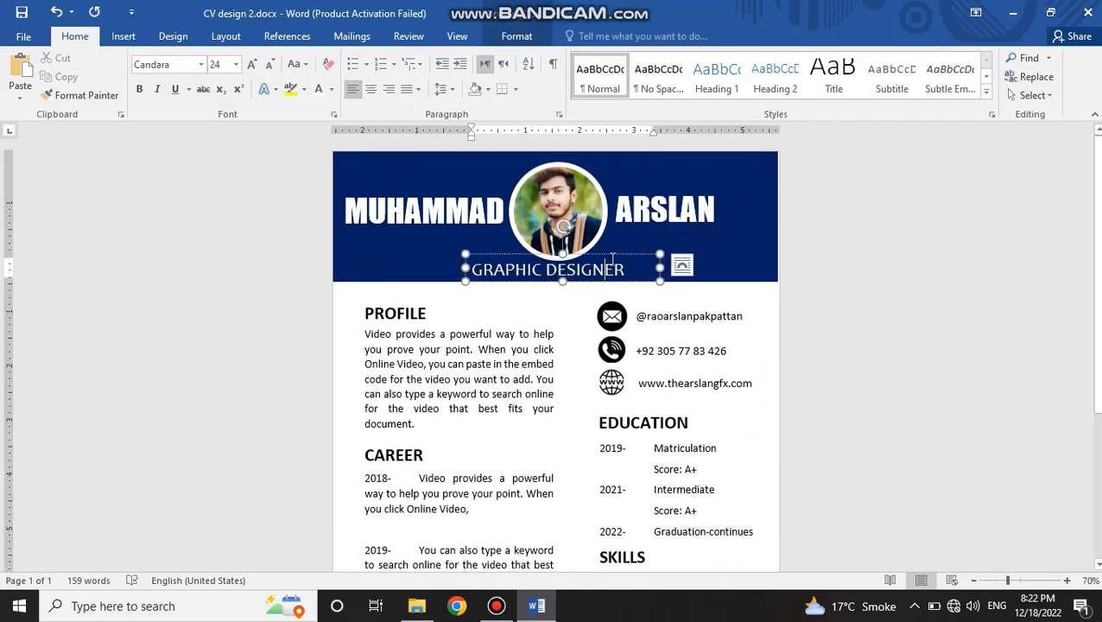
left_click_drag(612, 252, 616, 255)
left_click(726, 266)
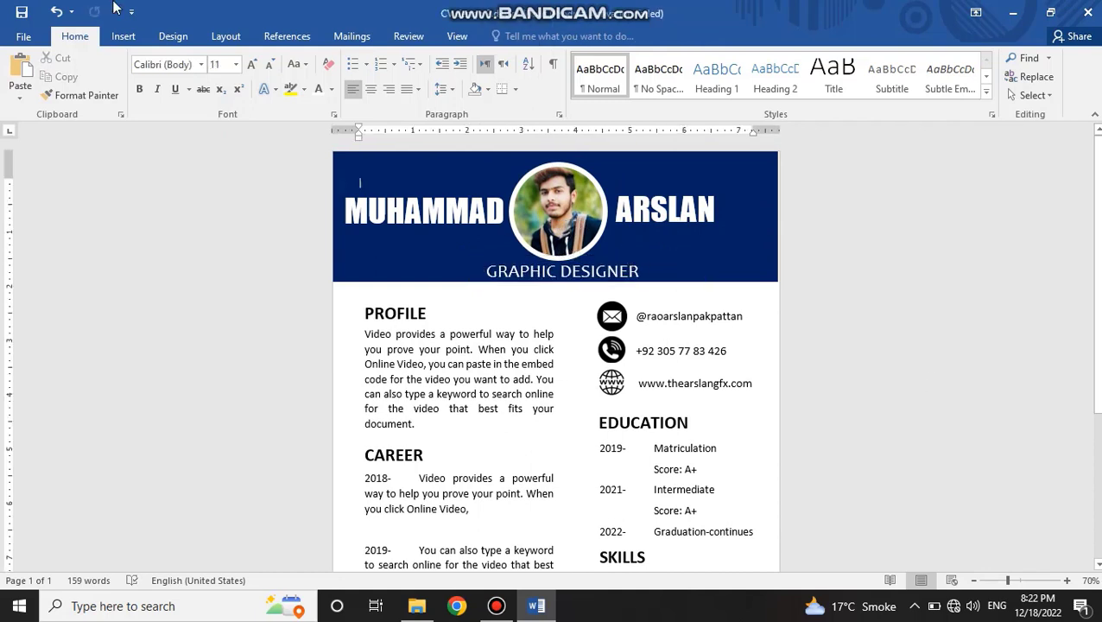
Step: Save the résumé document and close it
left_click(22, 12)
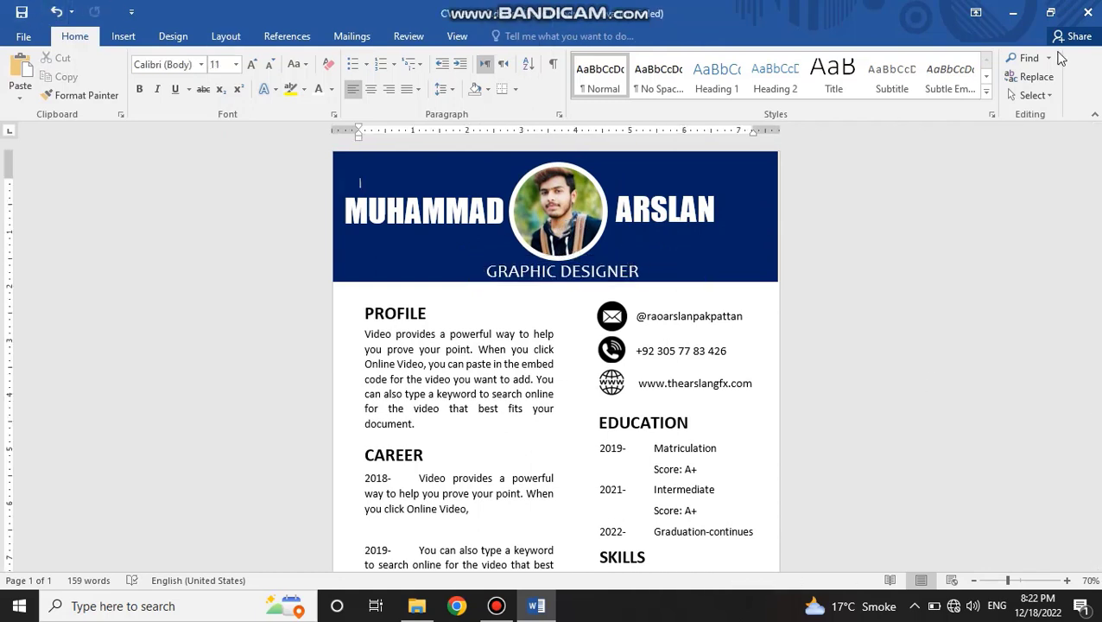
left_click(1088, 12)
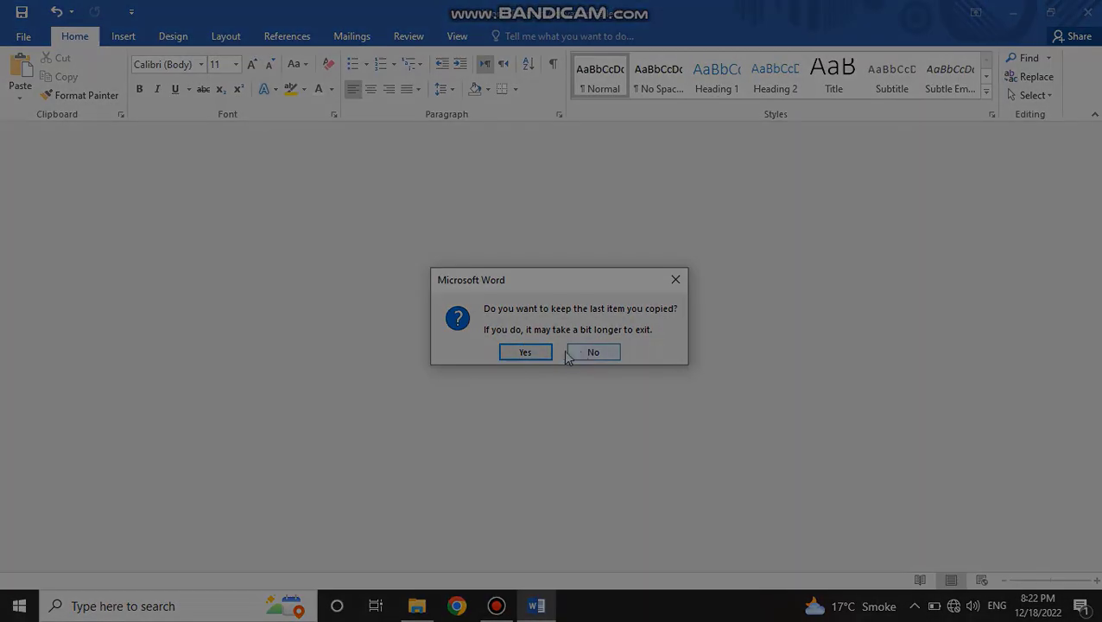